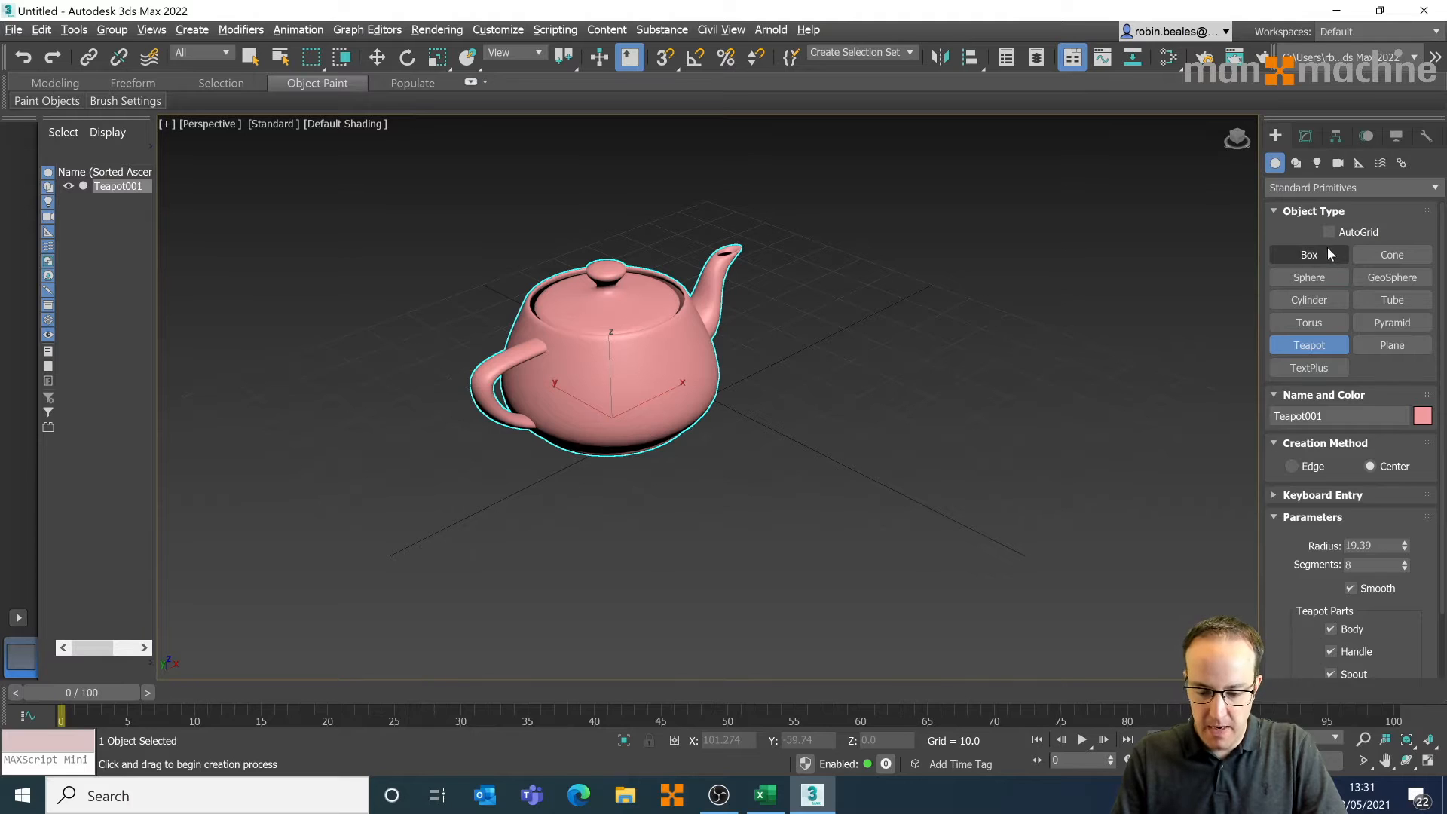
- Create a box about 15 × 16.5 × 18 beside the teapot and a pyramid about 10.7 × 9.7 × 8 in front of the box
{"action": "left_click", "coordinate": [1309, 255]}
{"action": "left_click_drag", "start_coordinate": [802, 348], "coordinate": [916, 336]}
{"action": "left_click", "coordinate": [905, 249]}
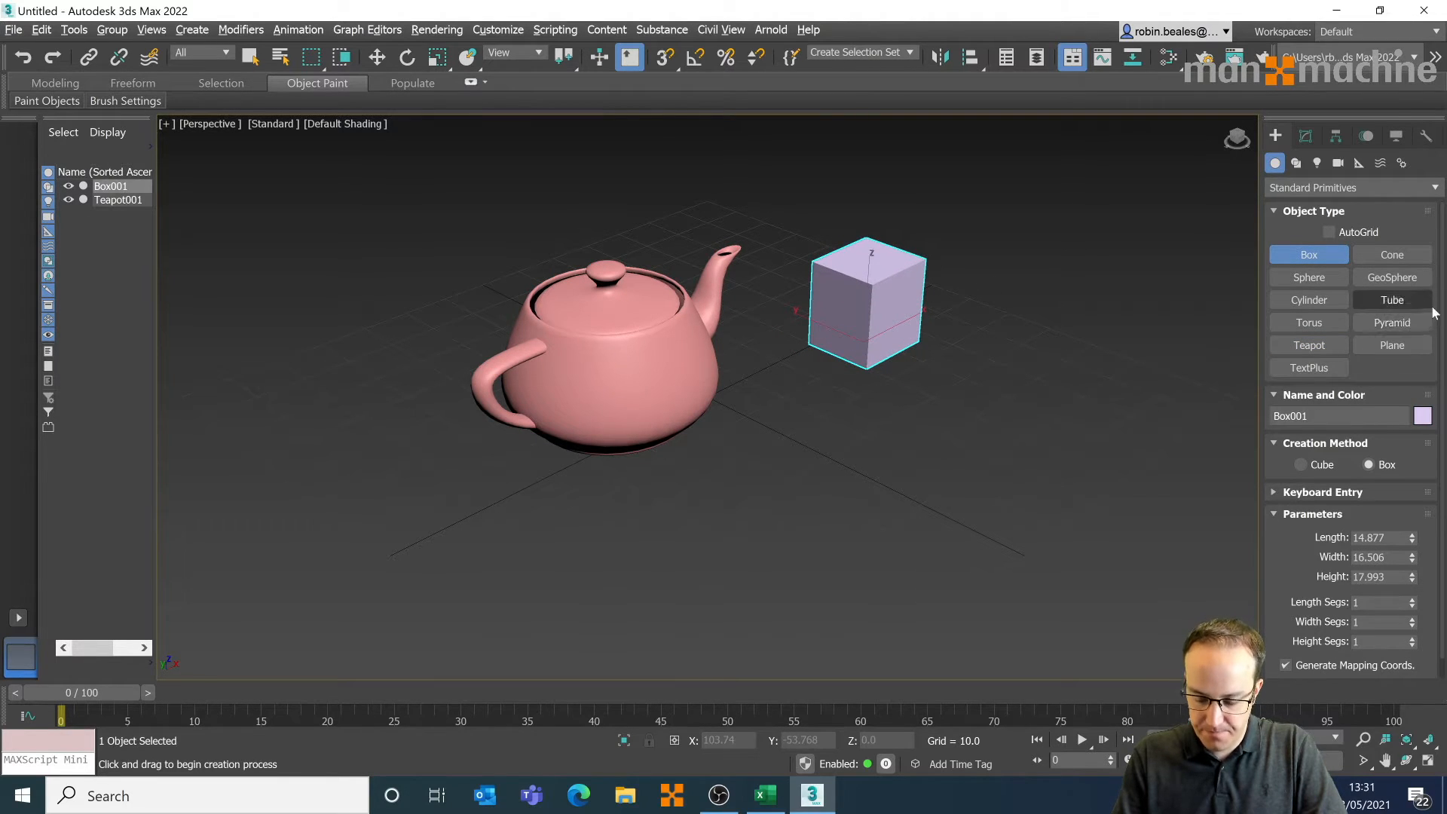
{"action": "left_click", "coordinate": [1392, 322]}
{"action": "left_click_drag", "start_coordinate": [795, 467], "coordinate": [889, 487]}
{"action": "left_click", "coordinate": [874, 422]}
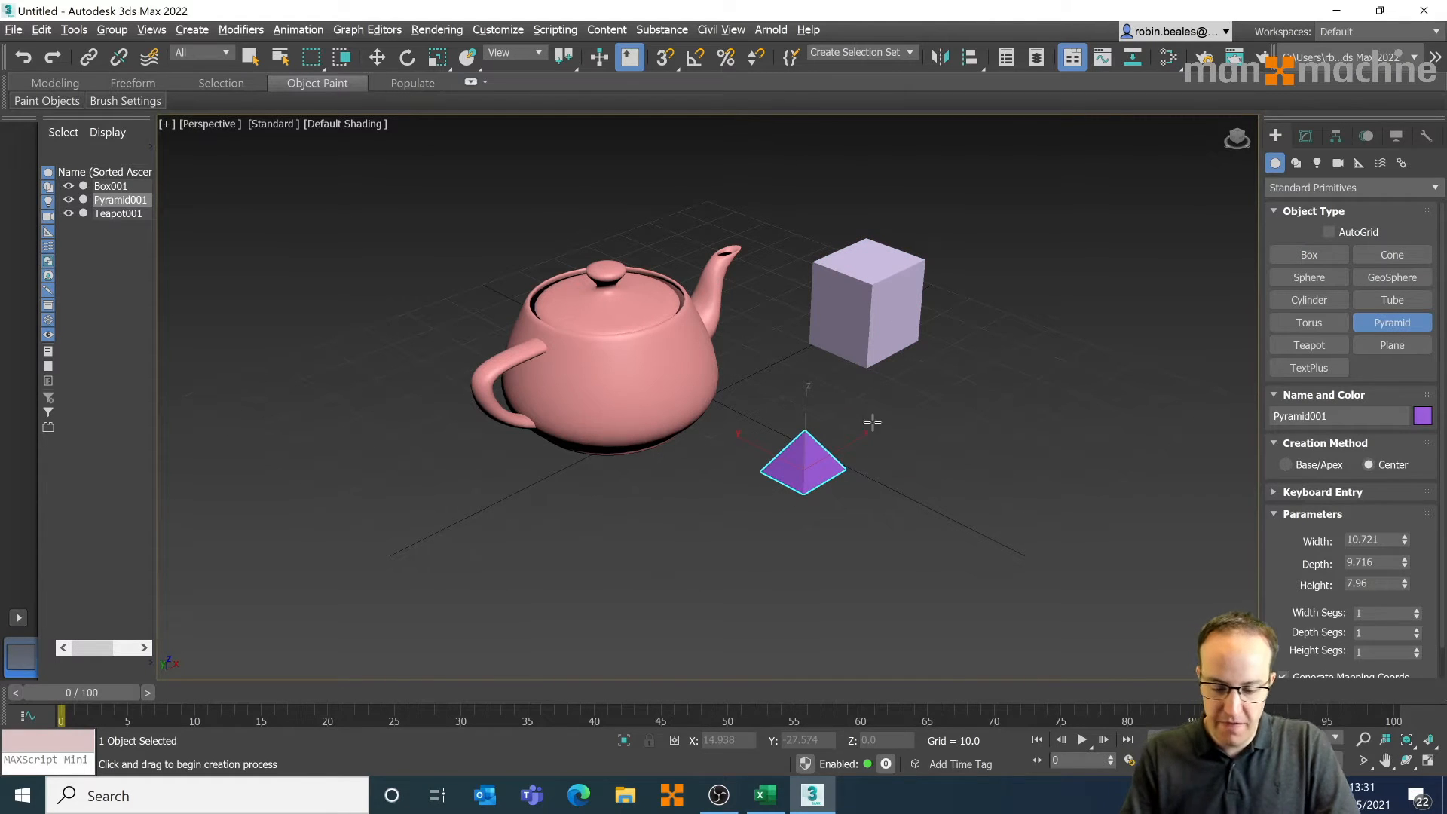
- Move the box along the ground towards the teapot, to about X 30.25
{"action": "left_click", "coordinate": [376, 56]}
{"action": "left_click", "coordinate": [866, 302]}
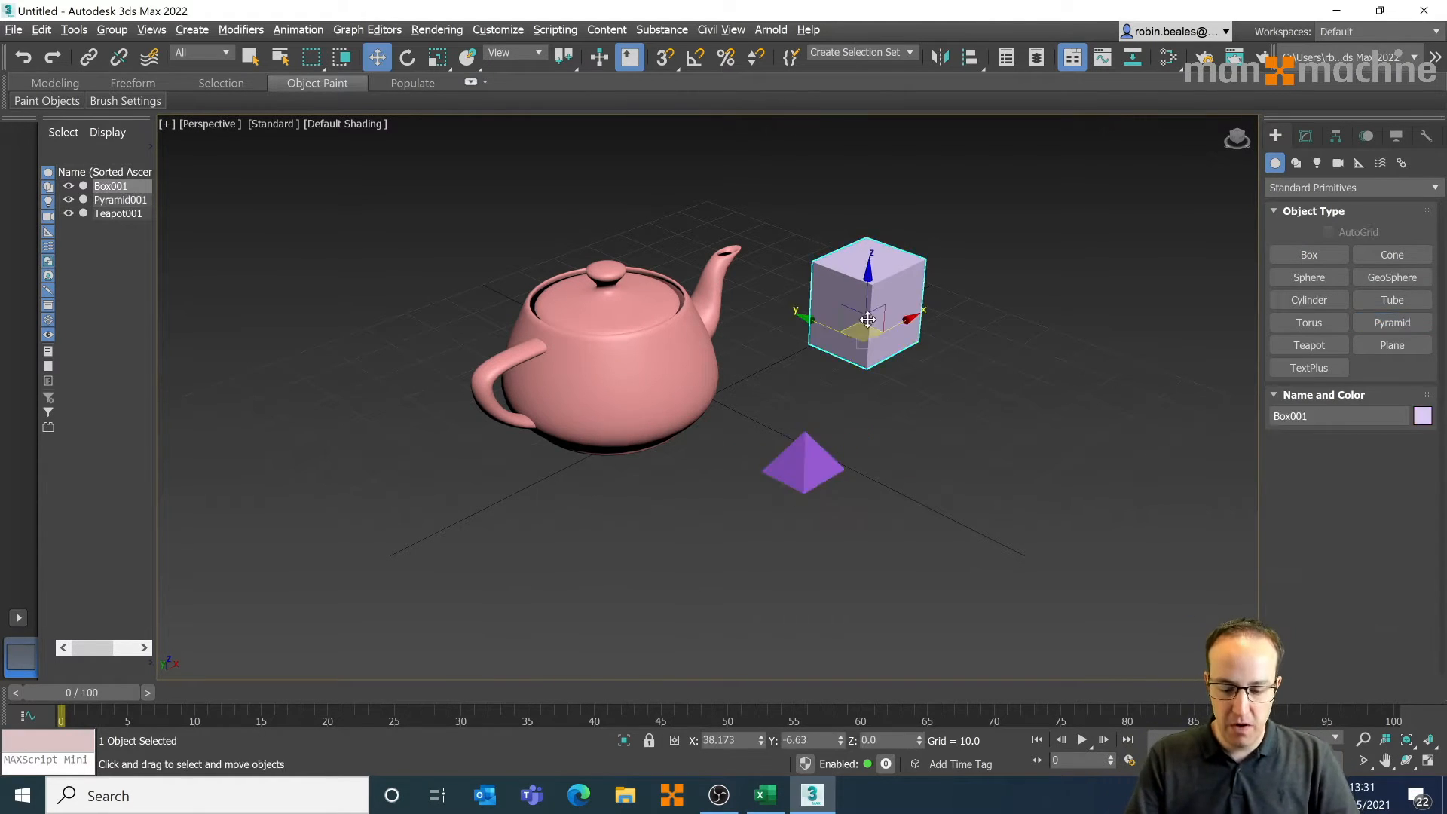
{"action": "left_click_drag", "start_coordinate": [865, 323], "coordinate": [841, 333]}
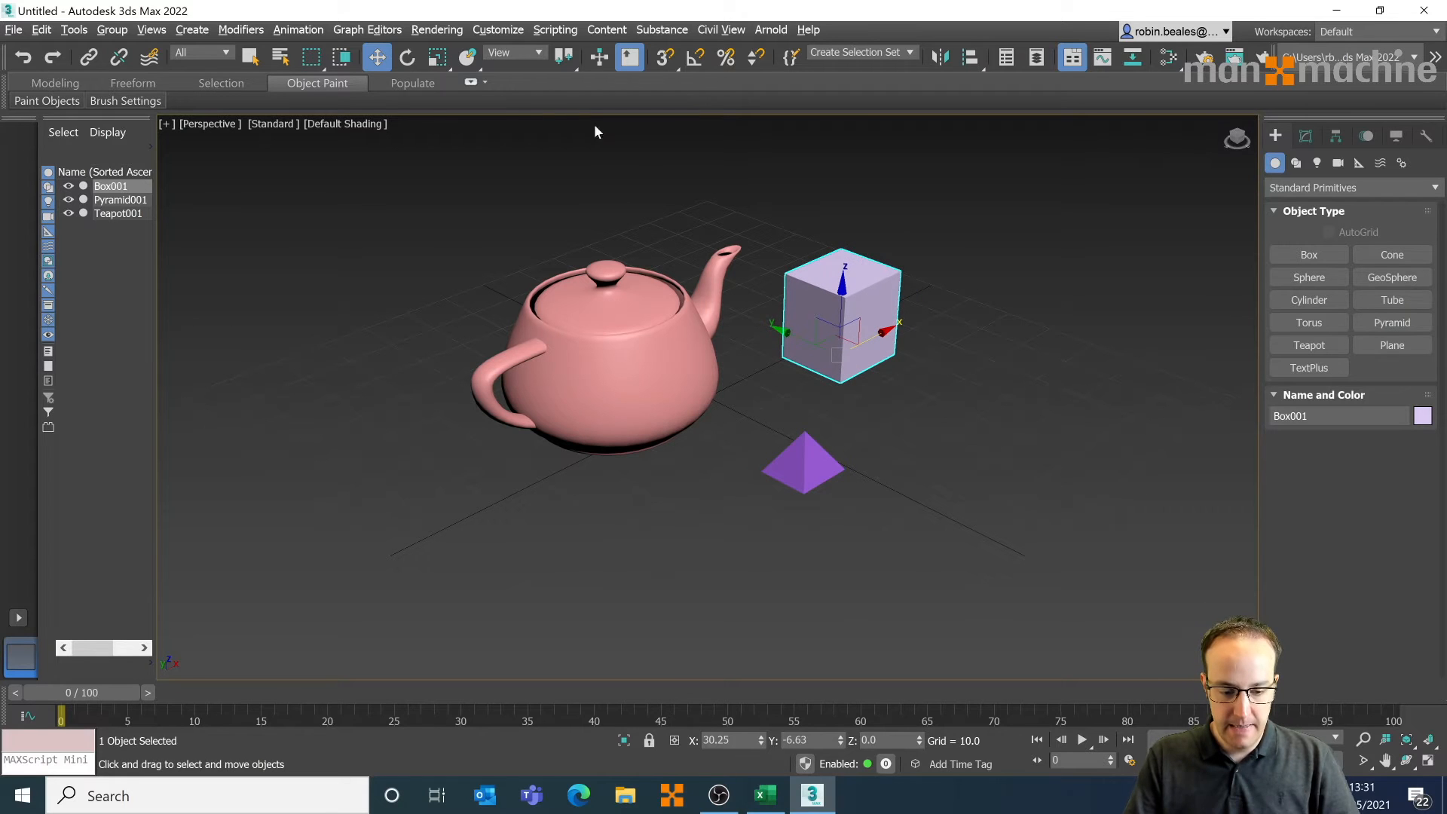
- Rotate the box and the pyramid slightly around their vertical axes so they sit at different angles
{"action": "left_click", "coordinate": [405, 55]}
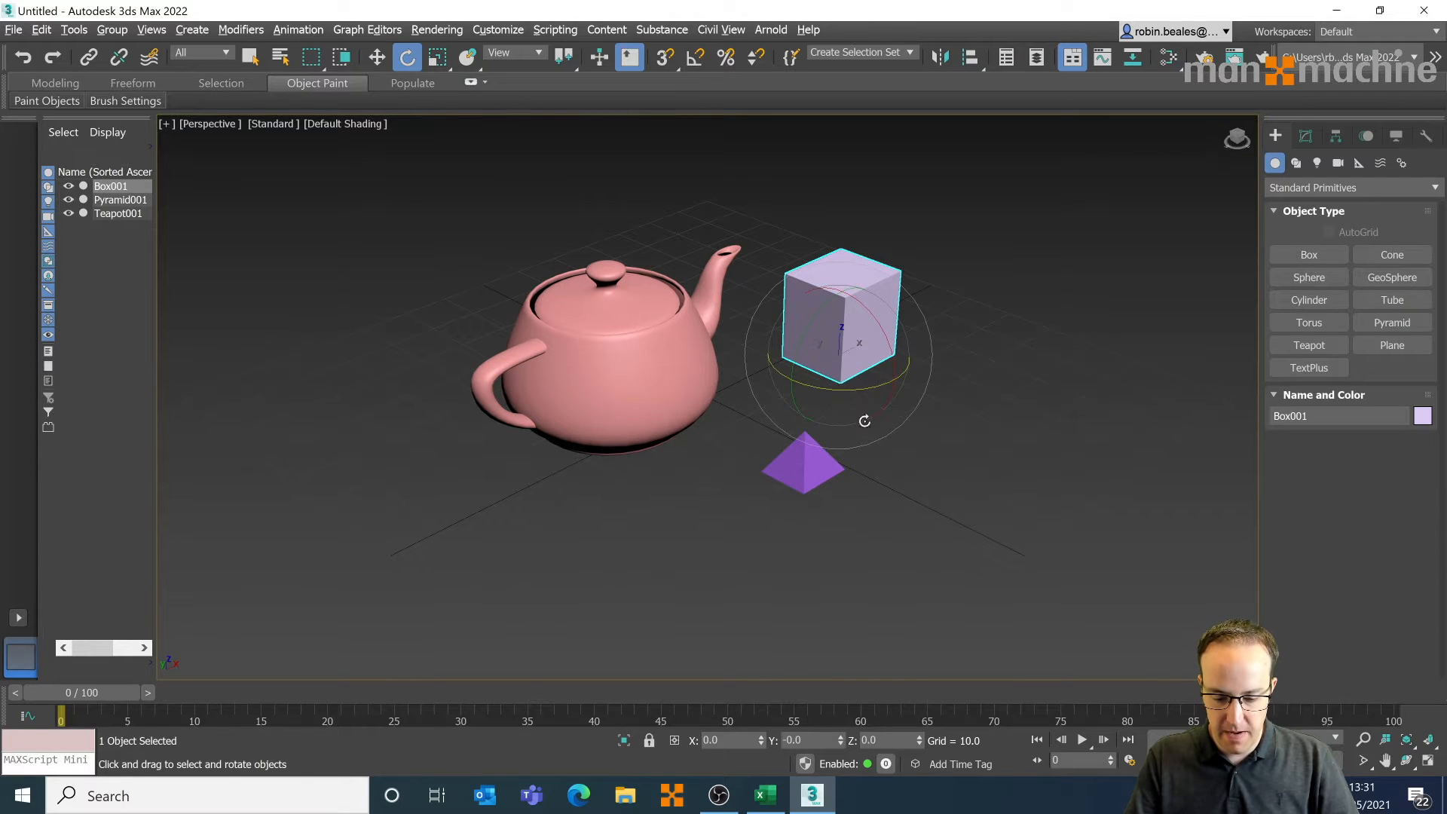
{"action": "middle_click_drag", "start_coordinate": [864, 420], "coordinate": [863, 359]}
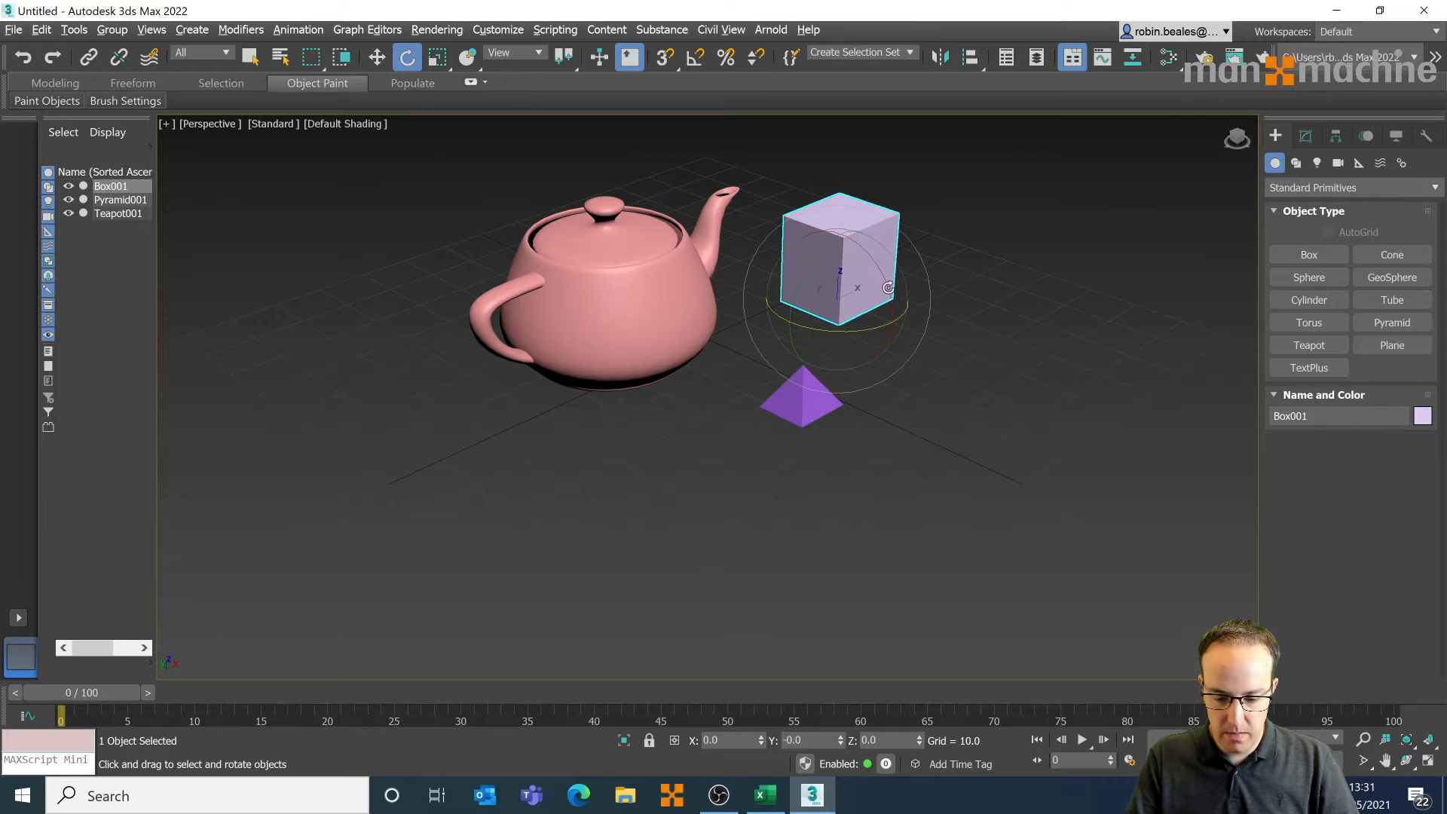
{"action": "middle_click_drag", "start_coordinate": [889, 288], "coordinate": [865, 328]}
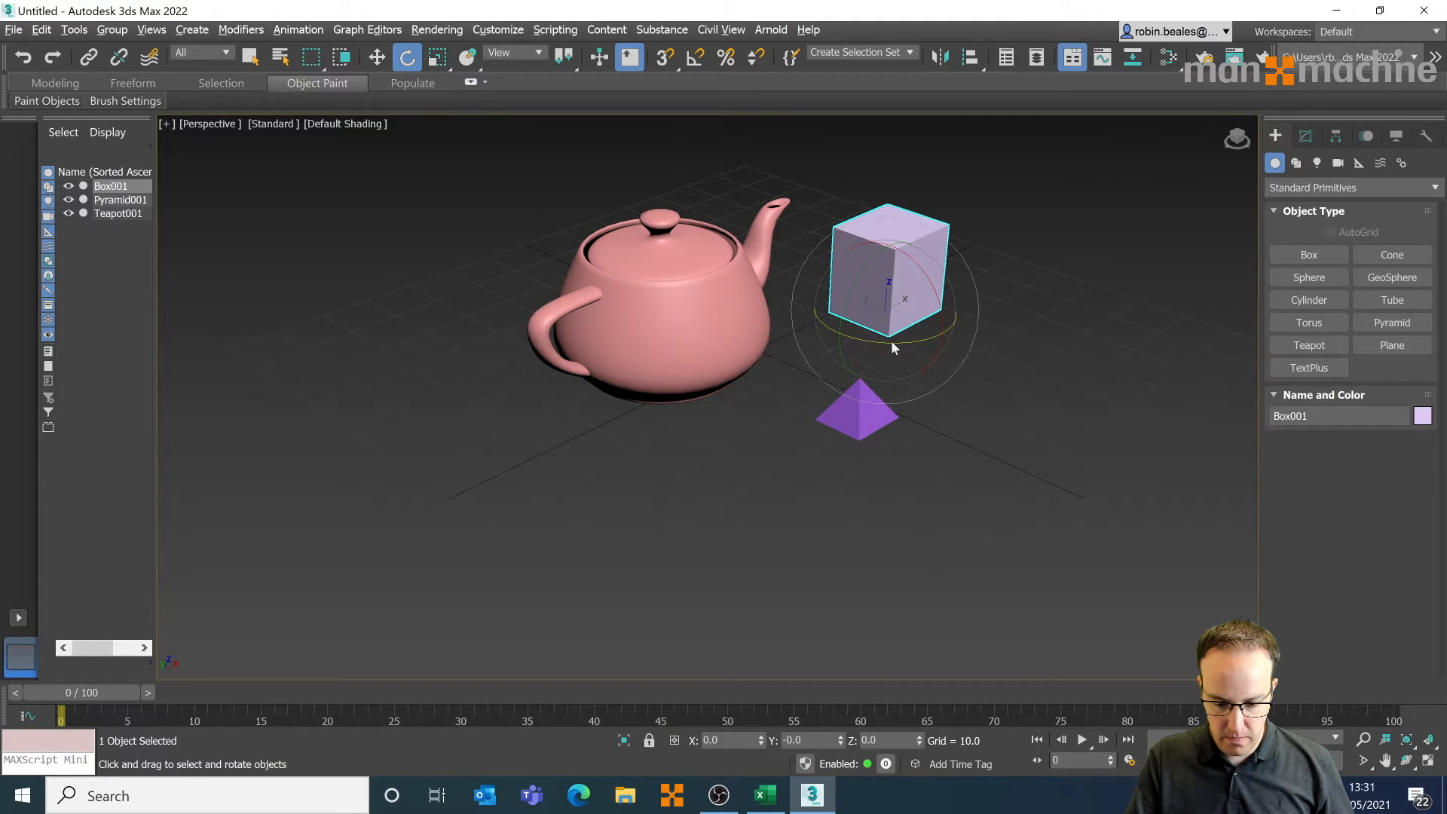
{"action": "mouse_move", "coordinate": [899, 340]}
{"action": "left_mouse_down"}
{"action": "mouse_move", "coordinate": [924, 342]}
{"action": "mouse_move", "coordinate": [892, 340]}
{"action": "left_mouse_up"}
{"action": "left_click", "coordinate": [855, 424]}
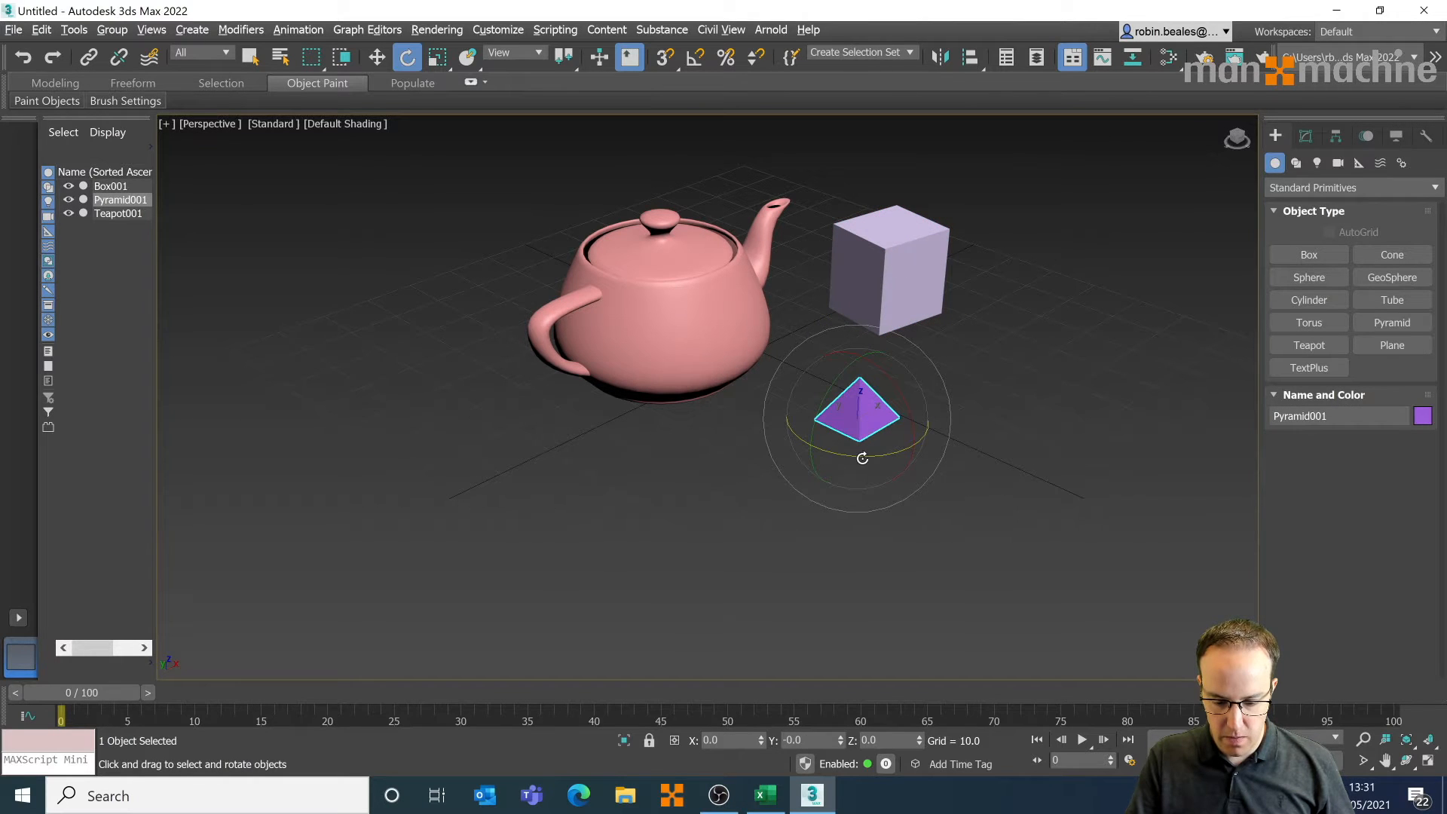
{"action": "left_click_drag", "start_coordinate": [862, 458], "coordinate": [881, 460]}
{"action": "left_click", "coordinate": [1079, 360]}
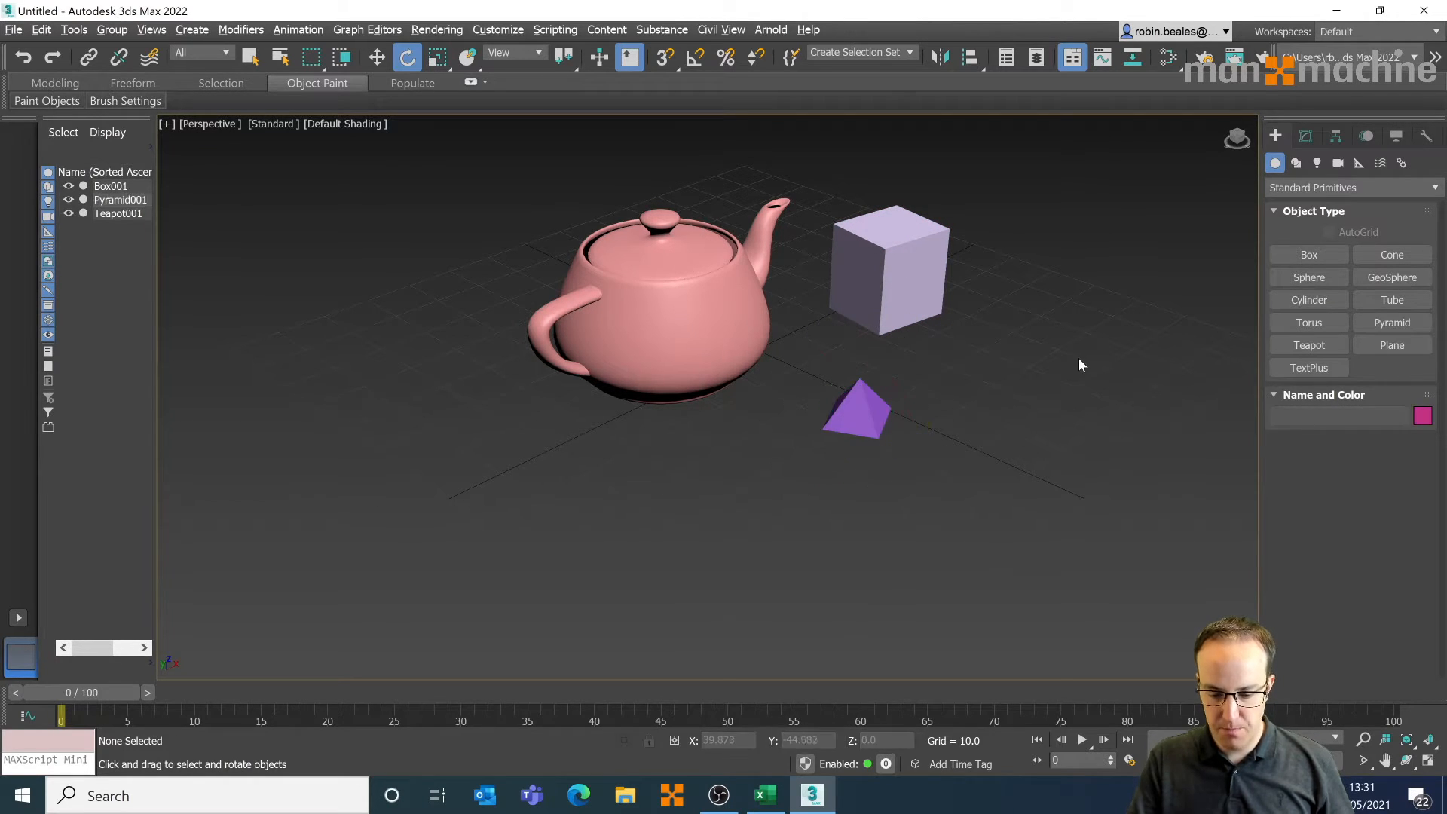
- In the Left view, turn on angle snap and rotate all three objects together a quarter turn about the vertical axis
{"action": "left_click", "coordinate": [670, 377]}
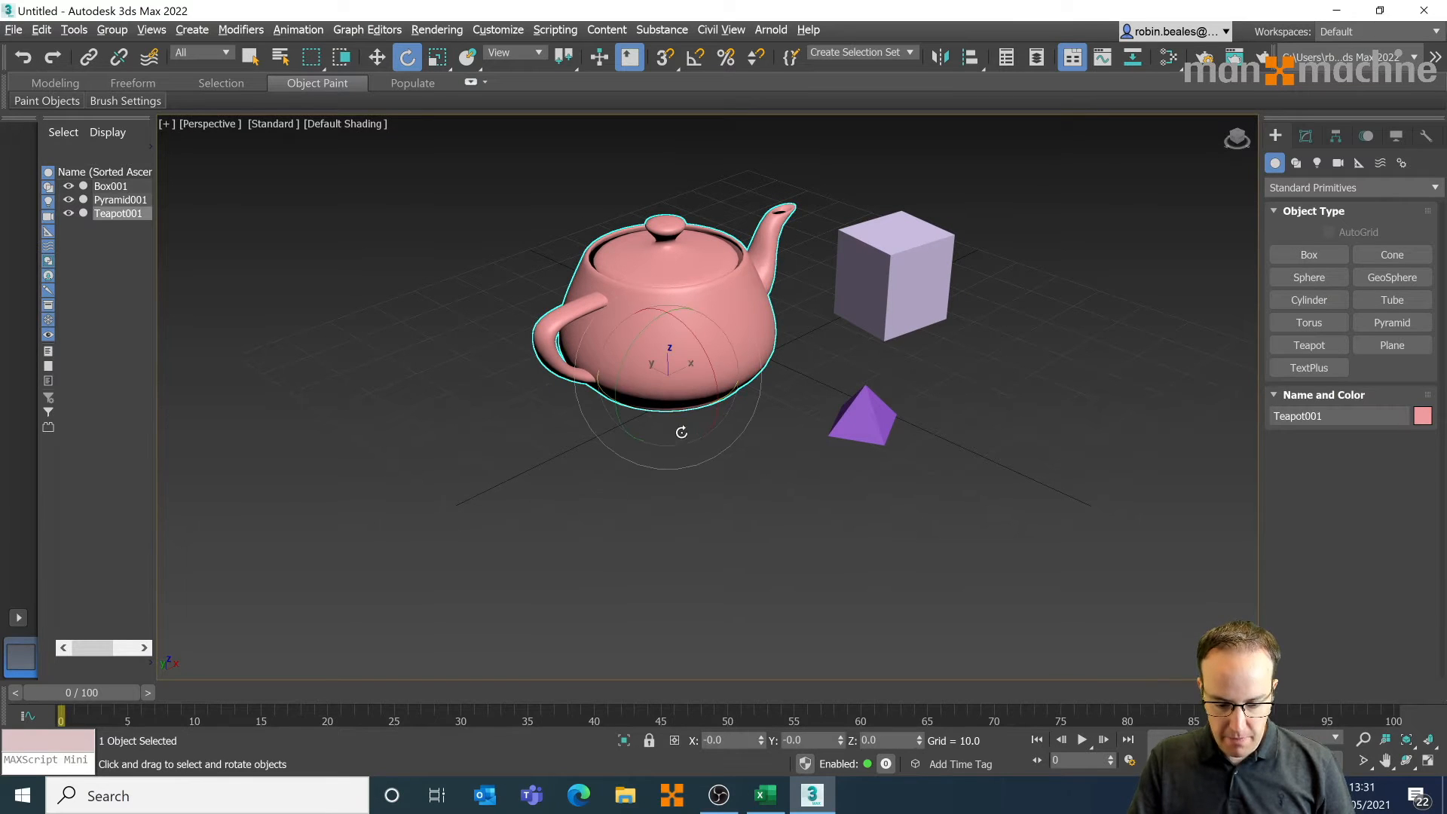
{"action": "left_click", "coordinate": [1060, 356]}
{"action": "key", "text": "l"}
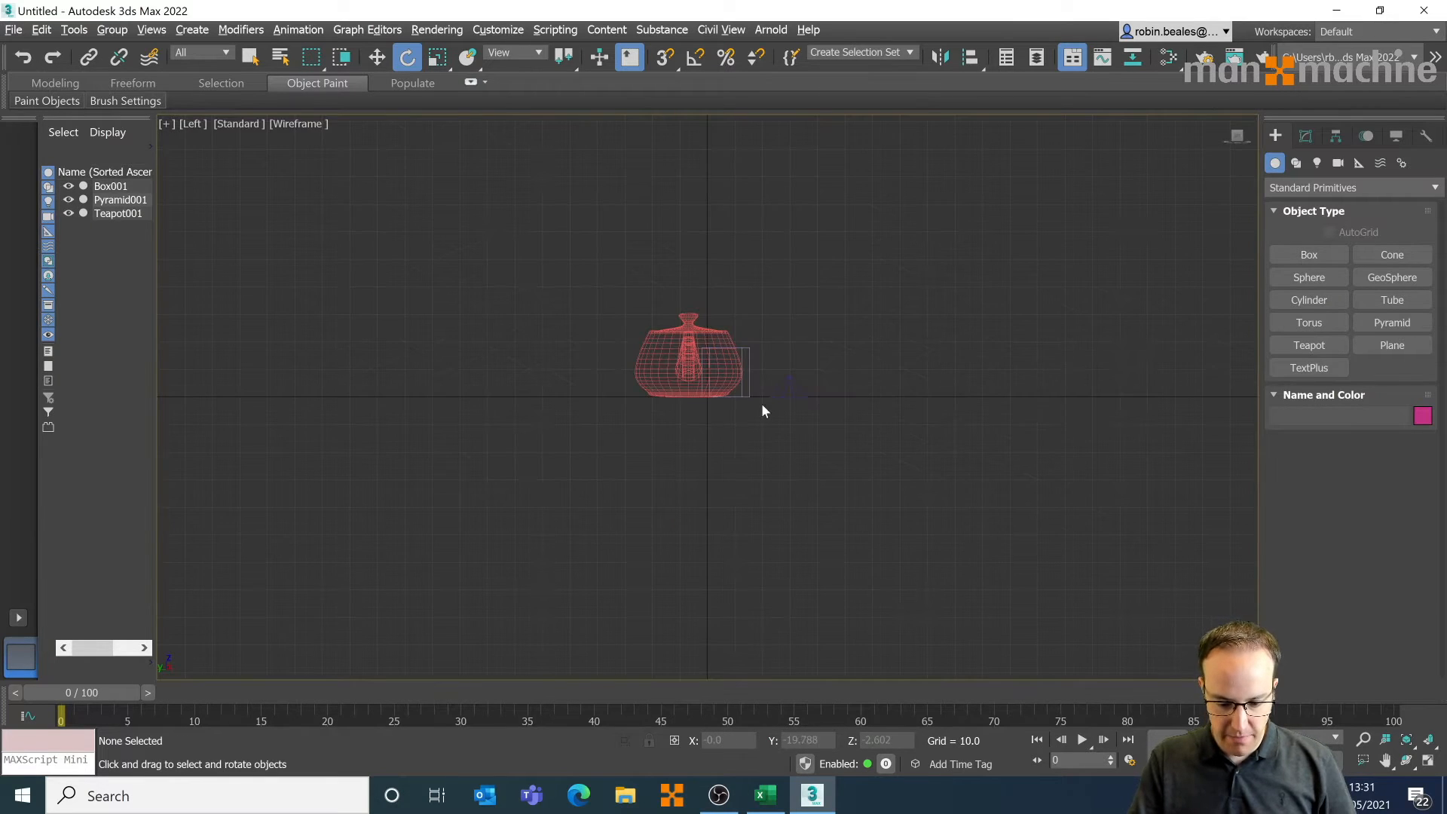
{"action": "key", "text": "ctrl+a"}
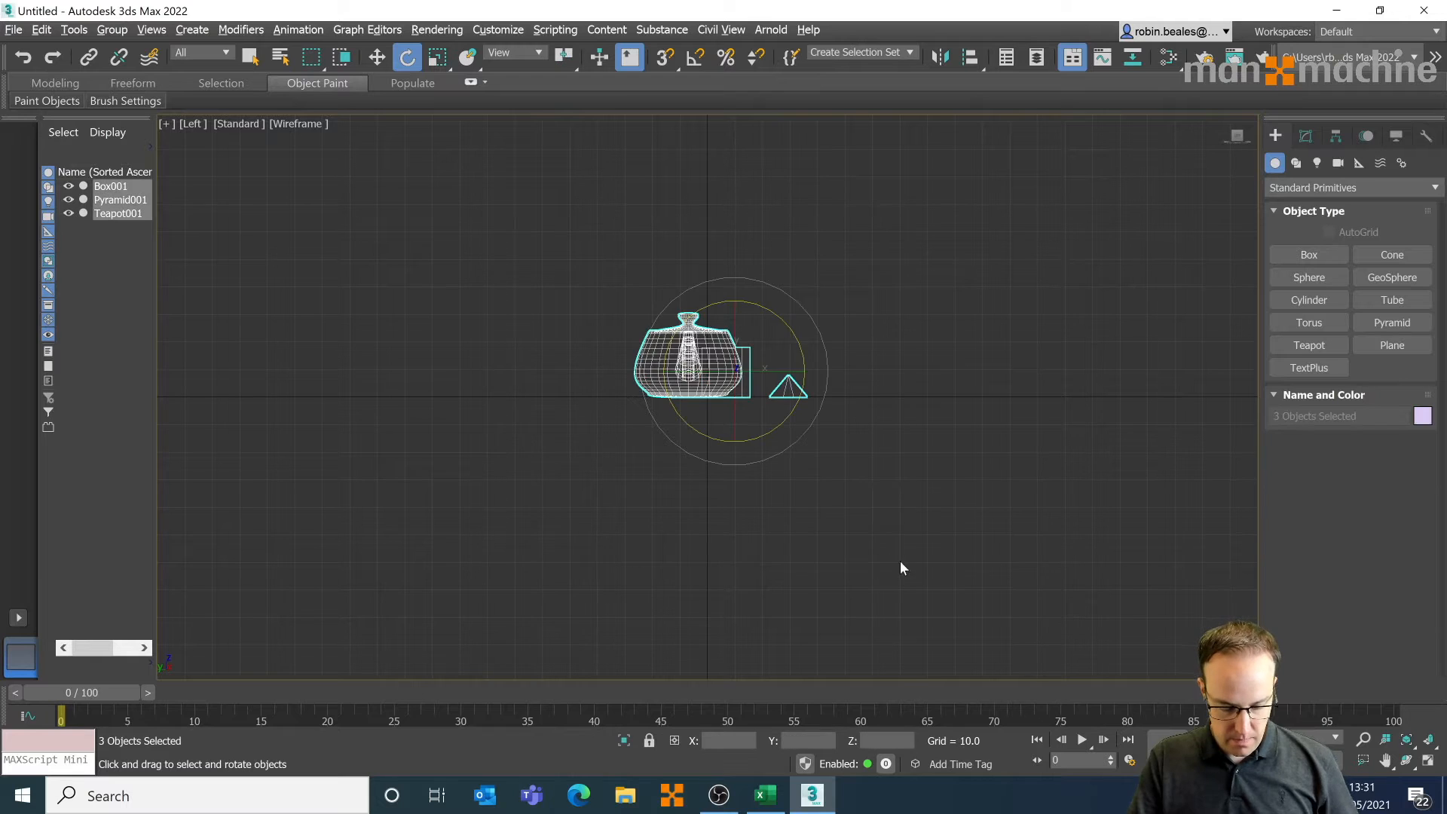
{"action": "key", "text": "a"}
{"action": "left_click_drag", "start_coordinate": [716, 375], "coordinate": [755, 374]}
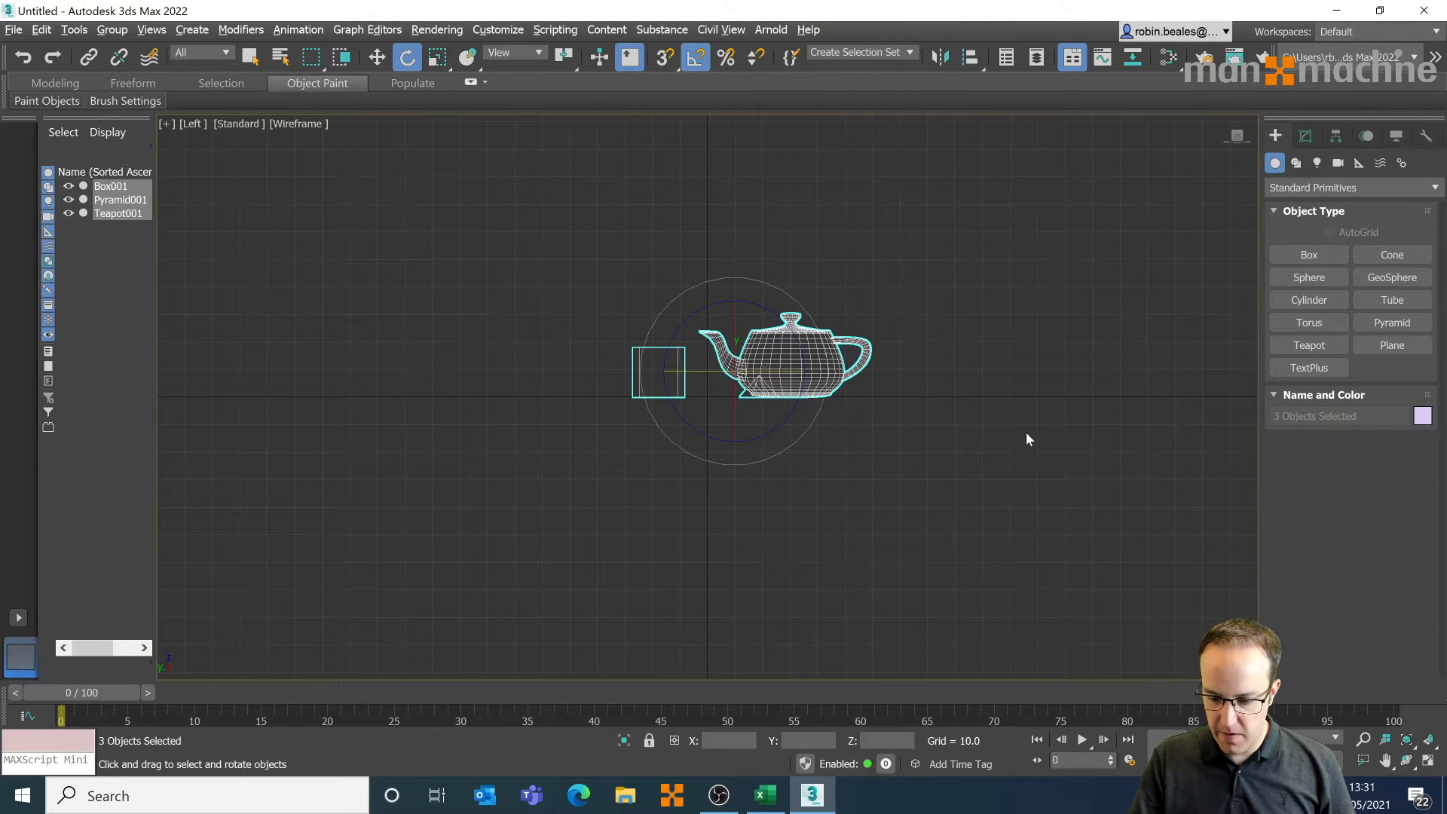
{"action": "left_click", "coordinate": [1027, 433]}
{"action": "right_click", "coordinate": [1037, 420]}
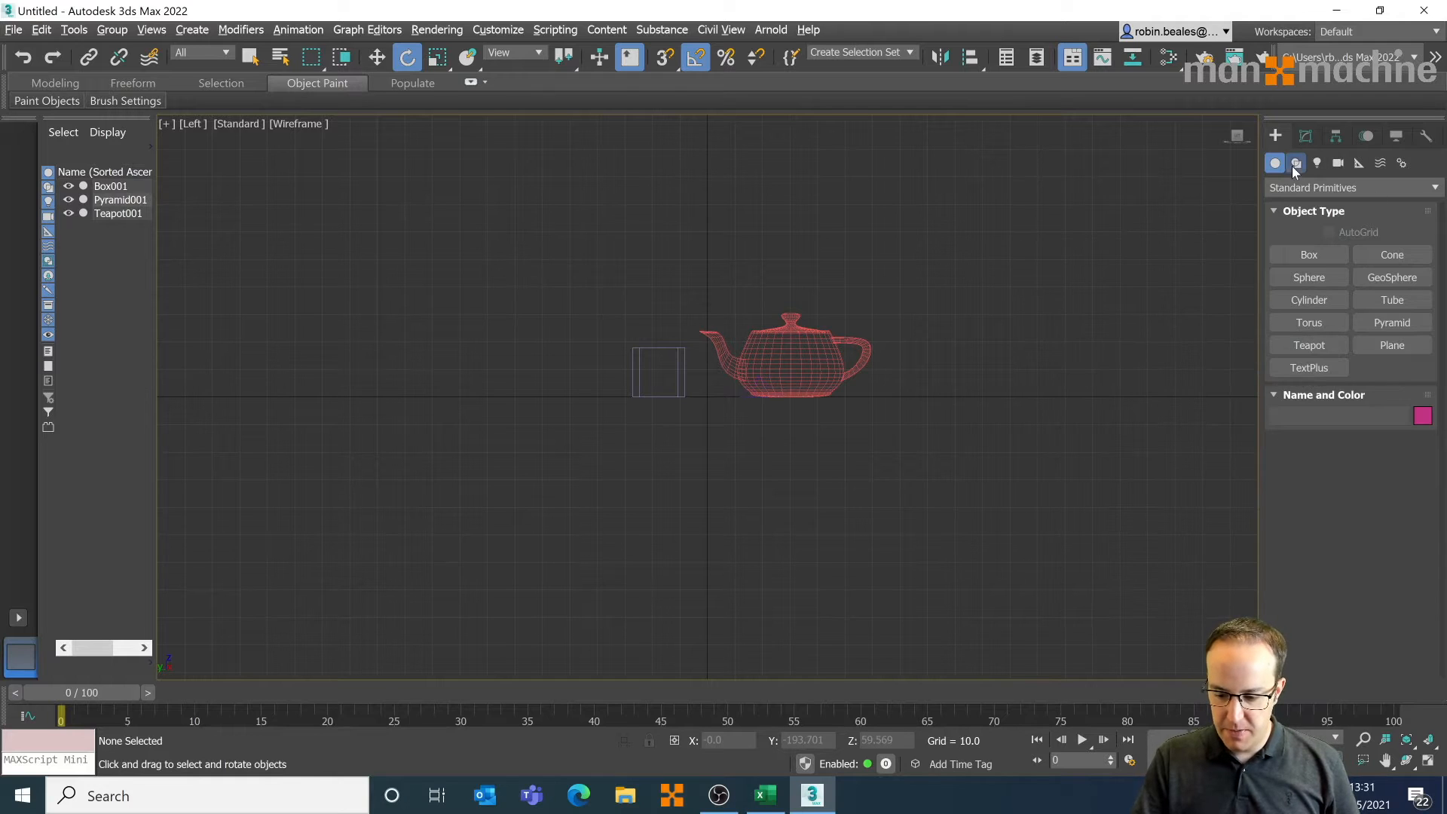
- Draw an L-shaped spline line running horizontally beneath the objects and rising straight up about 150 behind the box
{"action": "left_click", "coordinate": [1296, 163]}
{"action": "left_click", "coordinate": [1315, 278]}
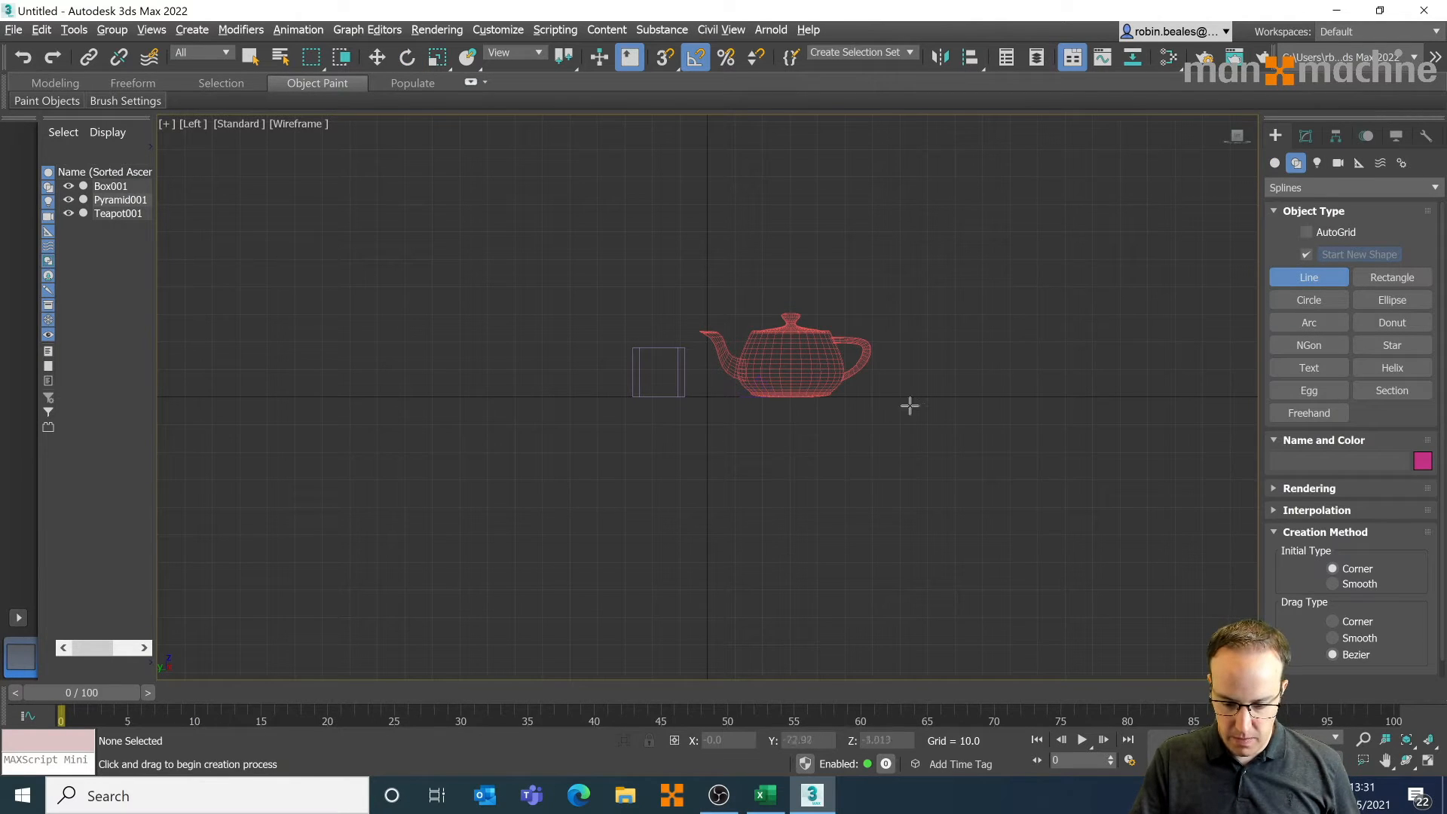
{"action": "left_click", "coordinate": [993, 398]}
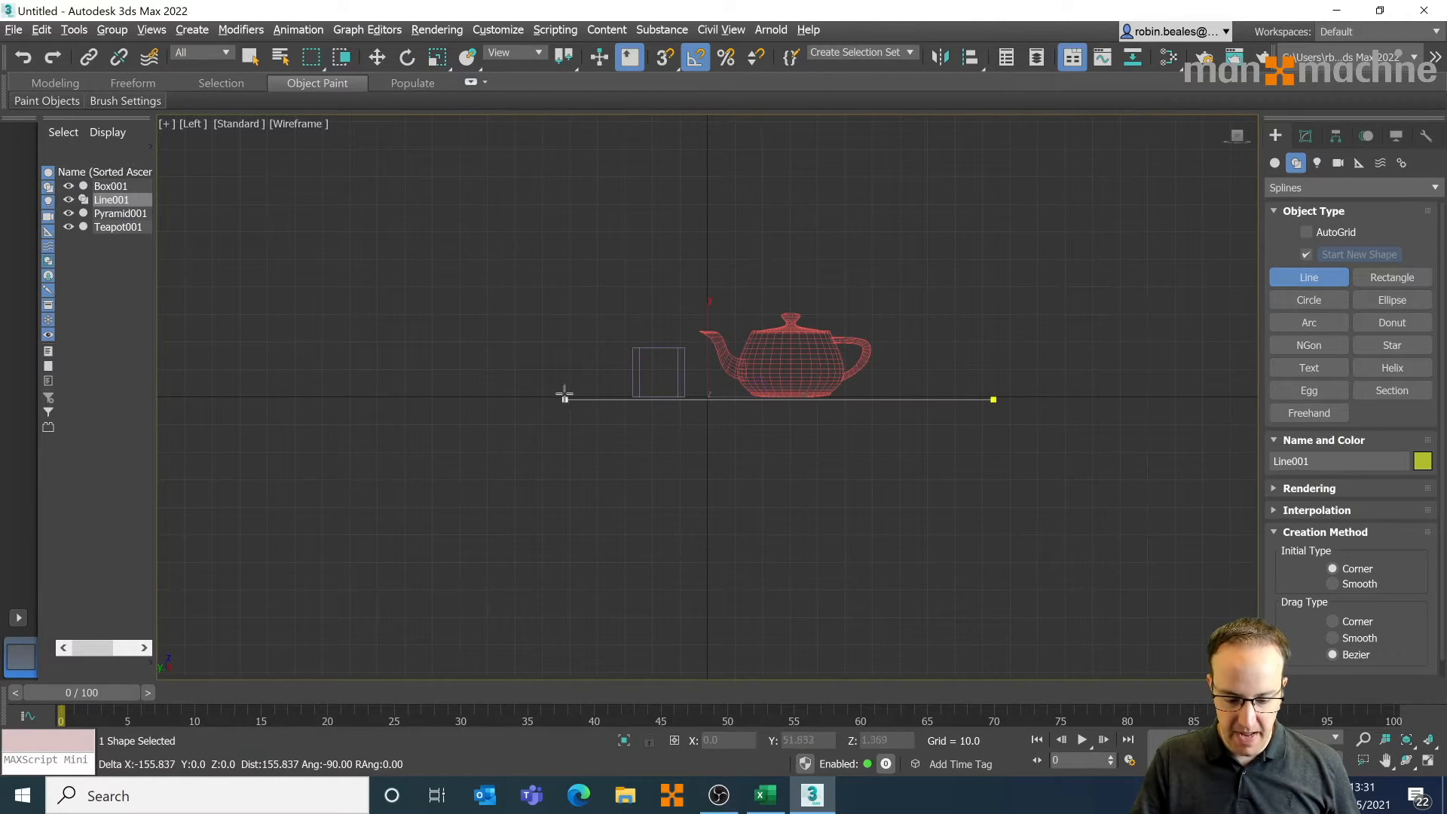
{"action": "left_click", "coordinate": [304, 399]}
{"action": "middle_click_drag", "start_coordinate": [302, 257], "coordinate": [332, 413]}
{"action": "left_click", "coordinate": [336, 141]}
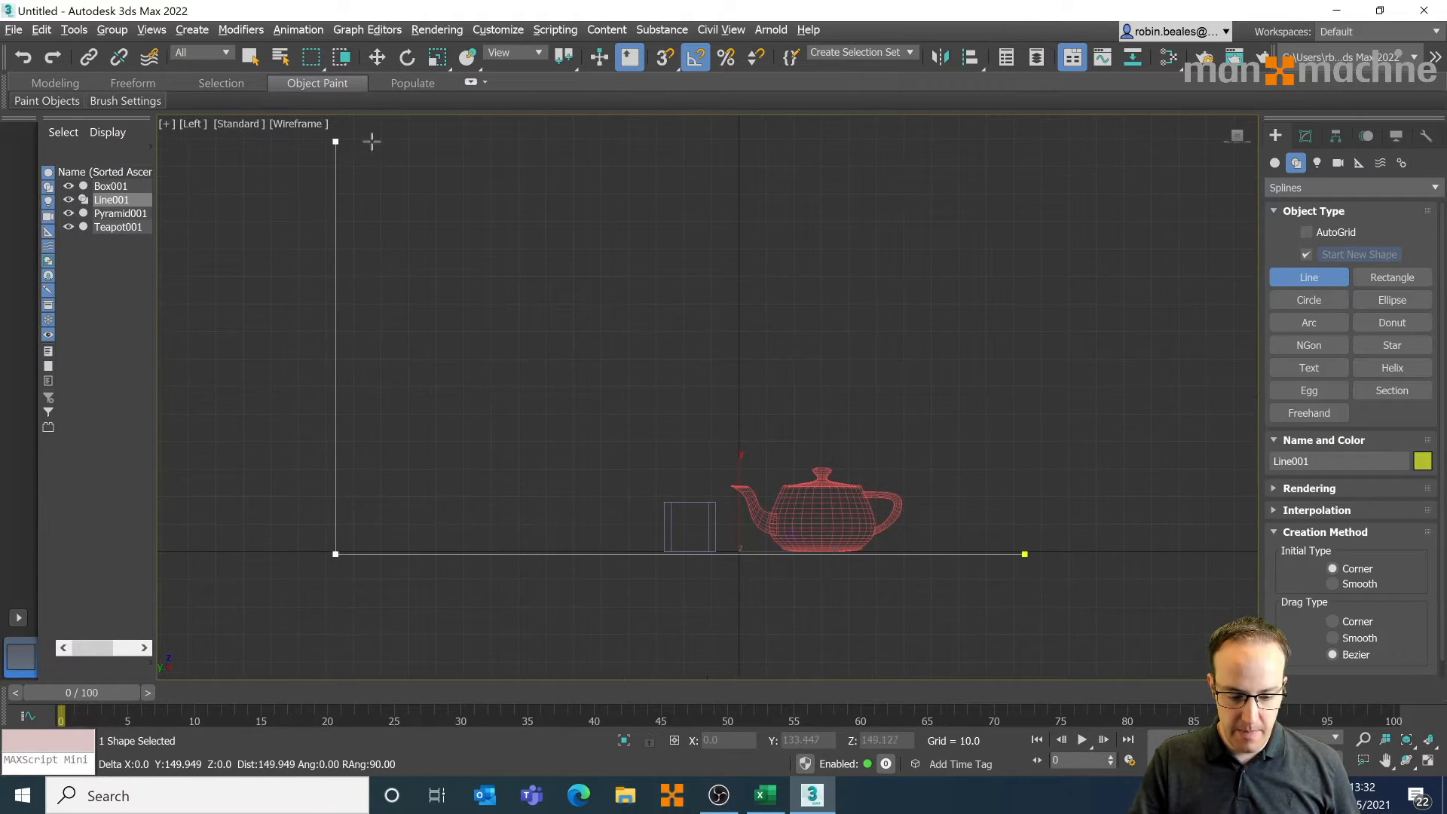
{"action": "right_click", "coordinate": [748, 216]}
- Select the corner vertex of the L-shaped line and fillet it into a large smooth curve
{"action": "left_click", "coordinate": [1302, 137]}
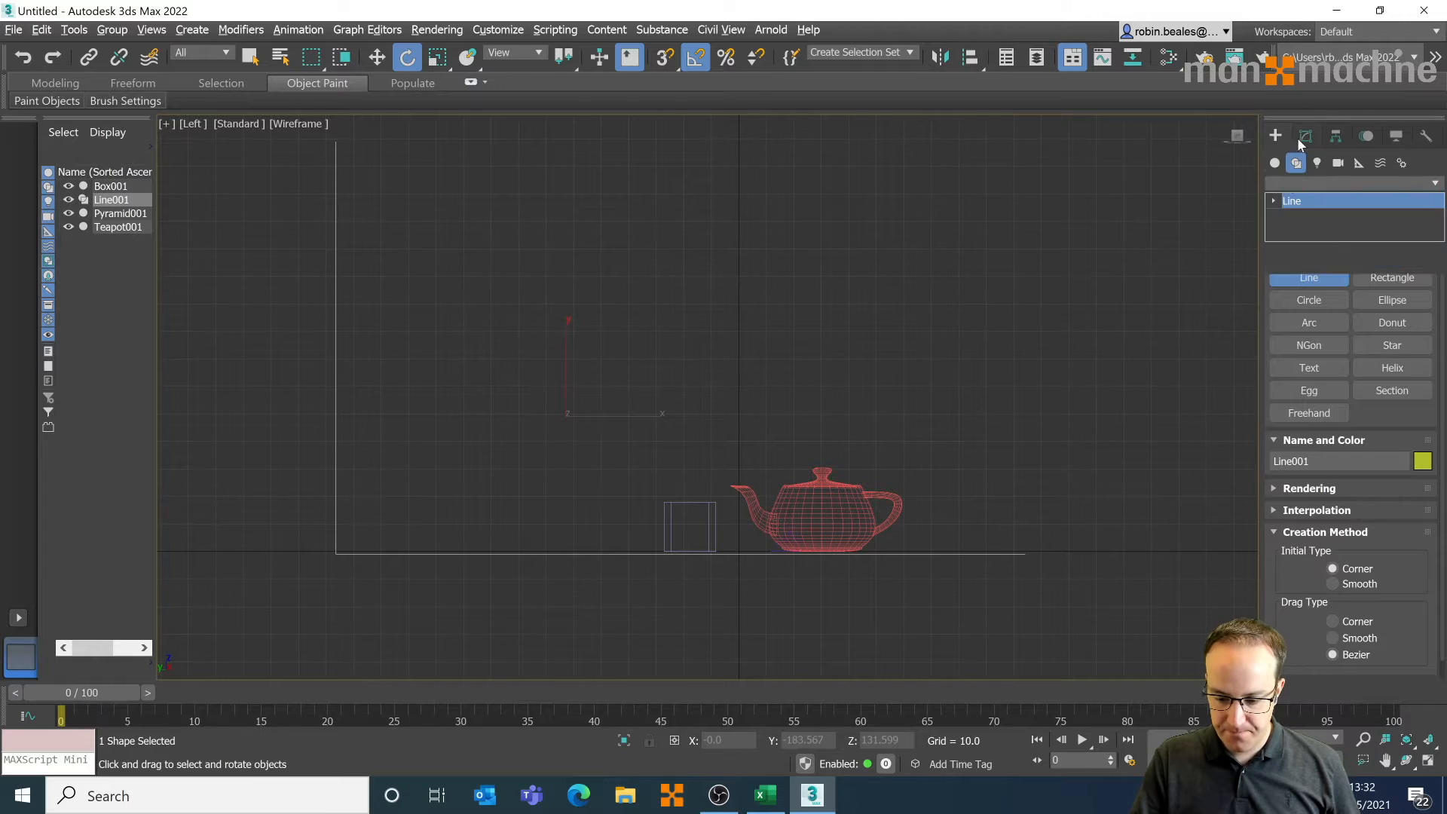
{"action": "left_click", "coordinate": [1274, 201]}
{"action": "left_click", "coordinate": [1304, 217]}
{"action": "middle_click_drag", "start_coordinate": [658, 454], "coordinate": [708, 397]}
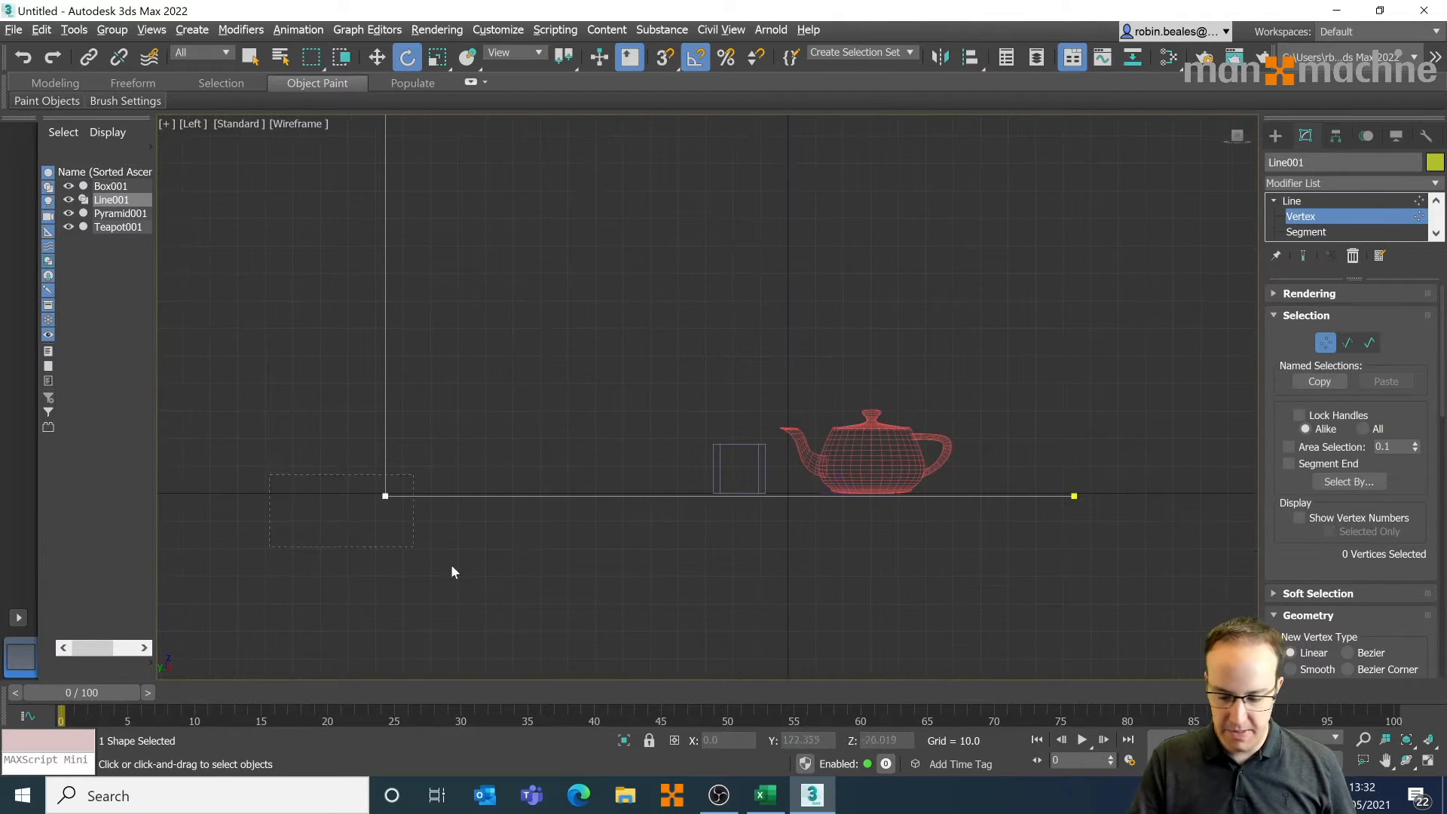
{"action": "left_click_drag", "start_coordinate": [450, 566], "coordinate": [335, 452]}
{"action": "scroll", "coordinate": [1426, 490], "scroll_direction": "down", "scroll_amount": 3}
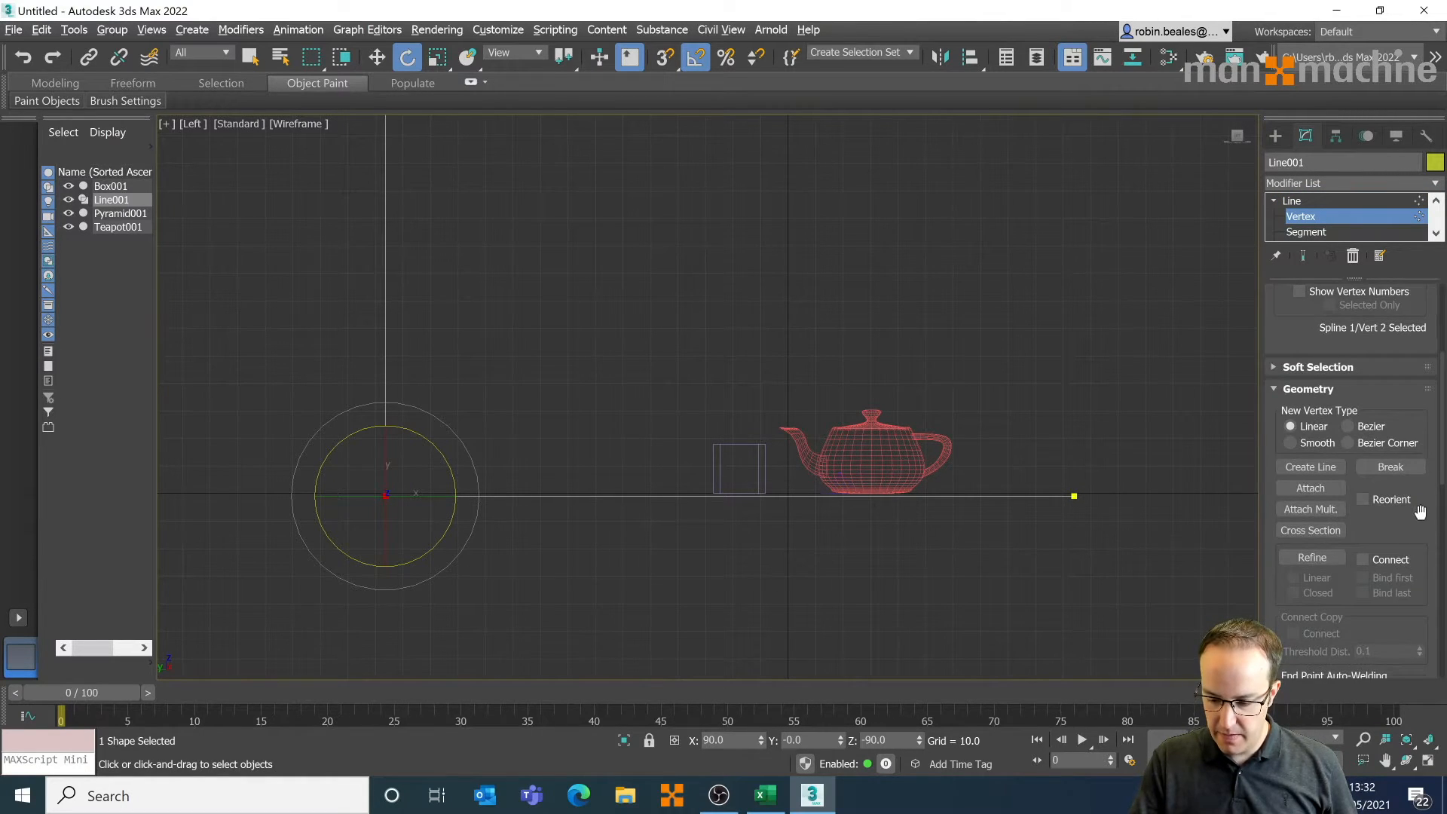
{"action": "scroll", "coordinate": [1420, 513], "scroll_direction": "down", "scroll_amount": 3}
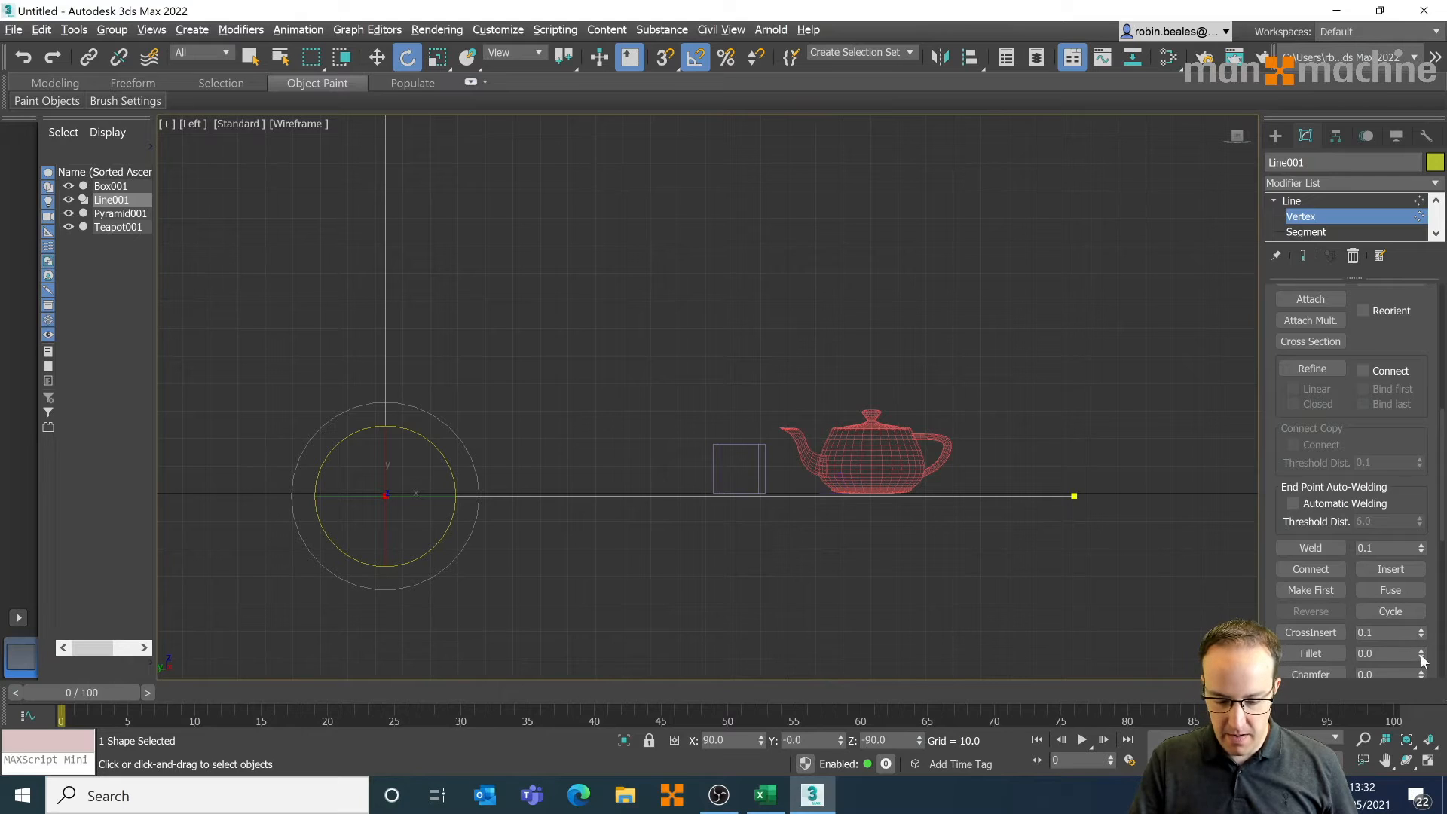
{"action": "left_click_drag", "start_coordinate": [1422, 661], "coordinate": [1423, 626]}
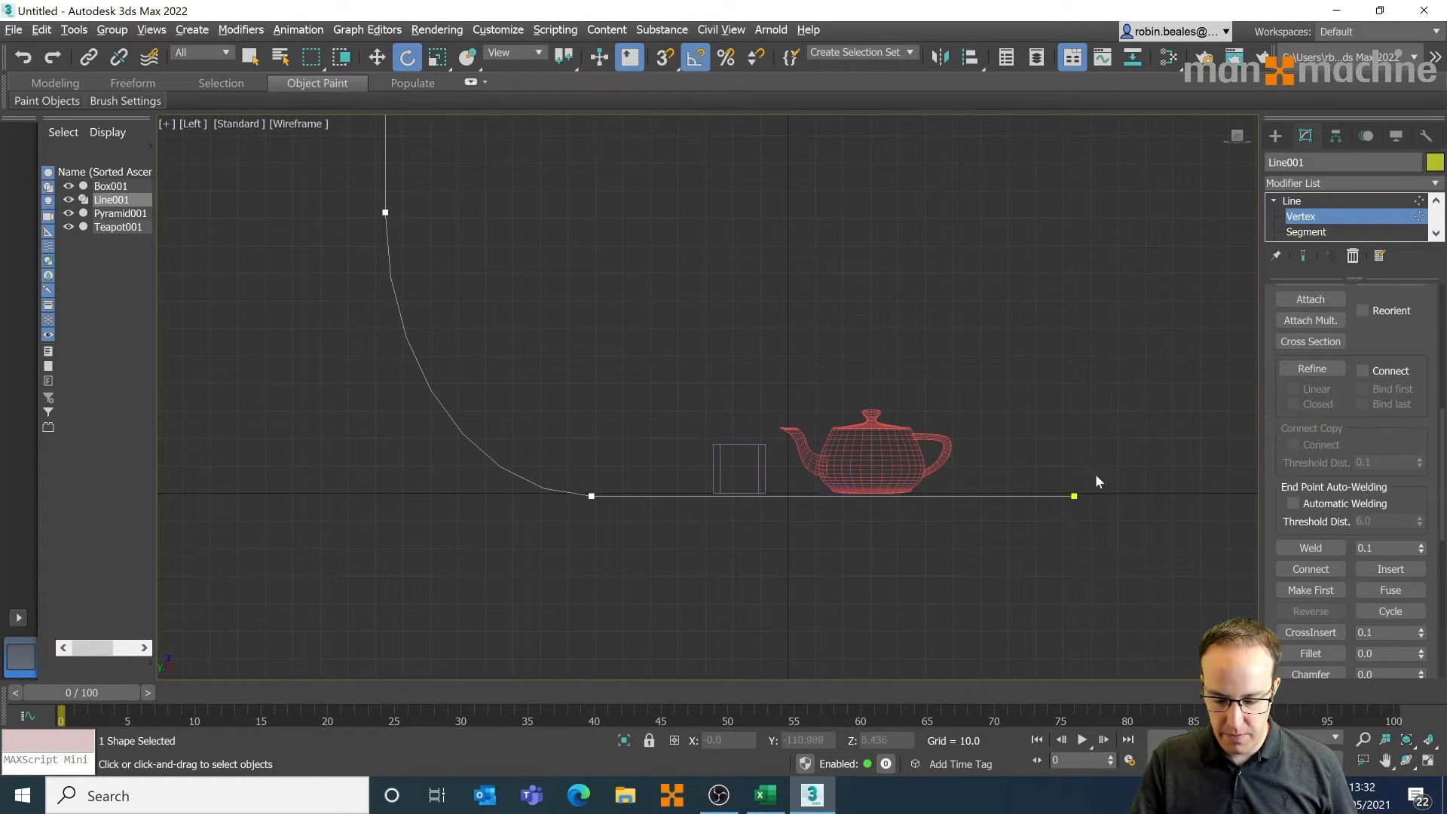
- Move the line's floor end vertex further out horizontally to lengthen the floor beyond the teapot
{"action": "left_click", "coordinate": [1074, 496]}
{"action": "left_click", "coordinate": [384, 60]}
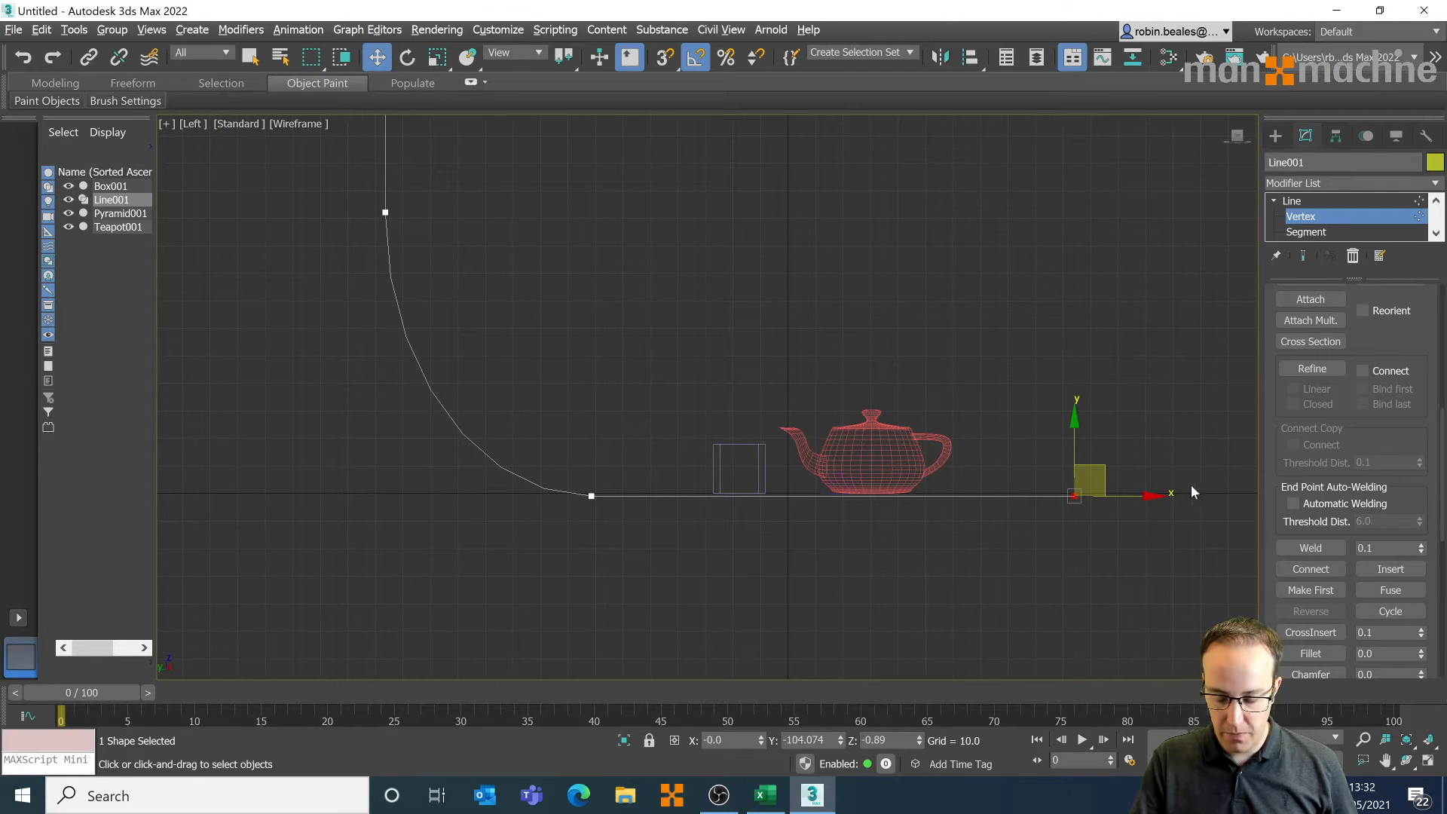
{"action": "left_click_drag", "start_coordinate": [1151, 496], "coordinate": [1221, 496]}
{"action": "left_click", "coordinate": [1031, 380]}
{"action": "middle_click_drag", "start_coordinate": [949, 393], "coordinate": [943, 410]}
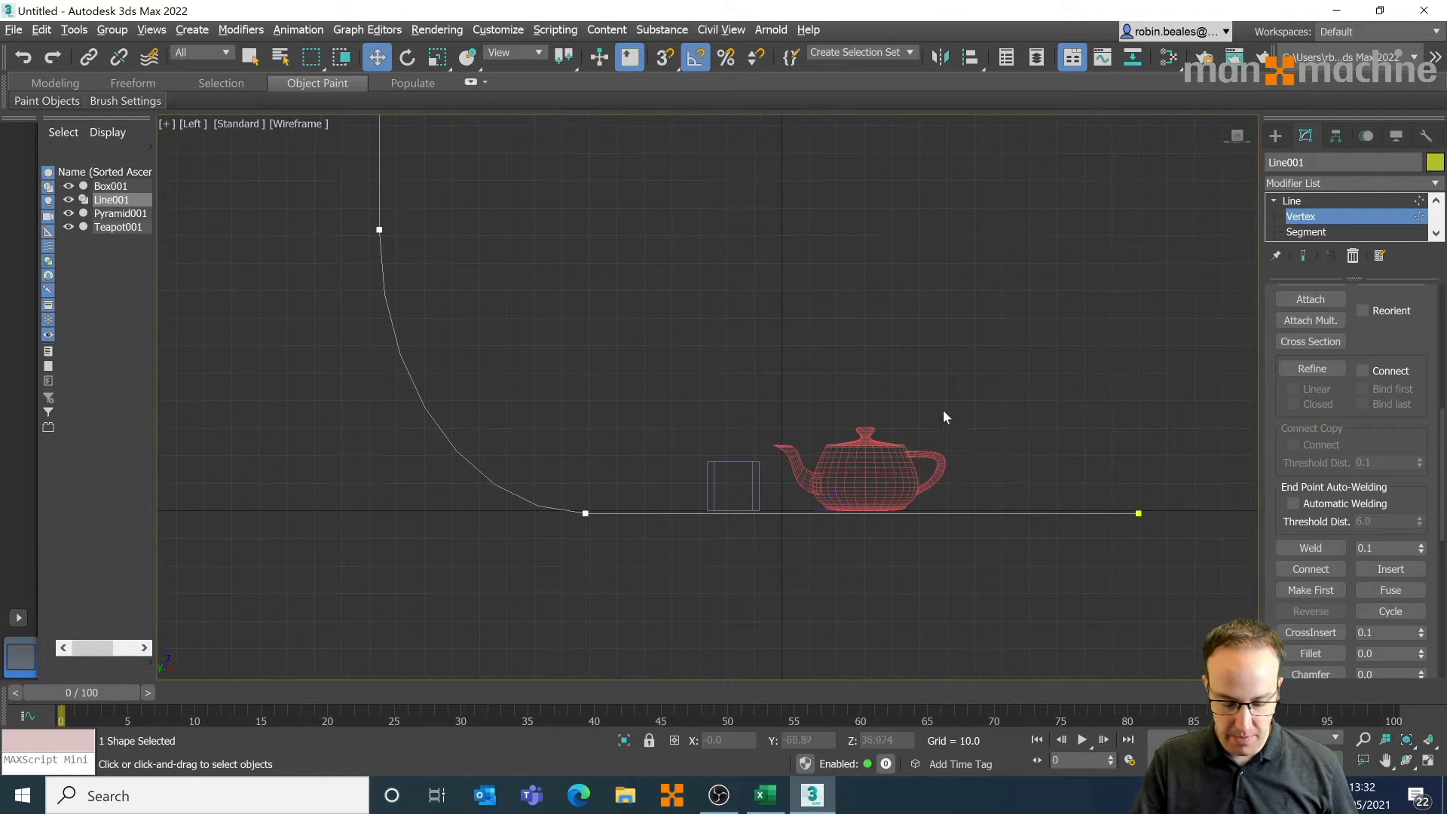
- In the Perspective view, add an Extrude modifier to the line with an amount of 250
{"action": "key", "text": "p"}
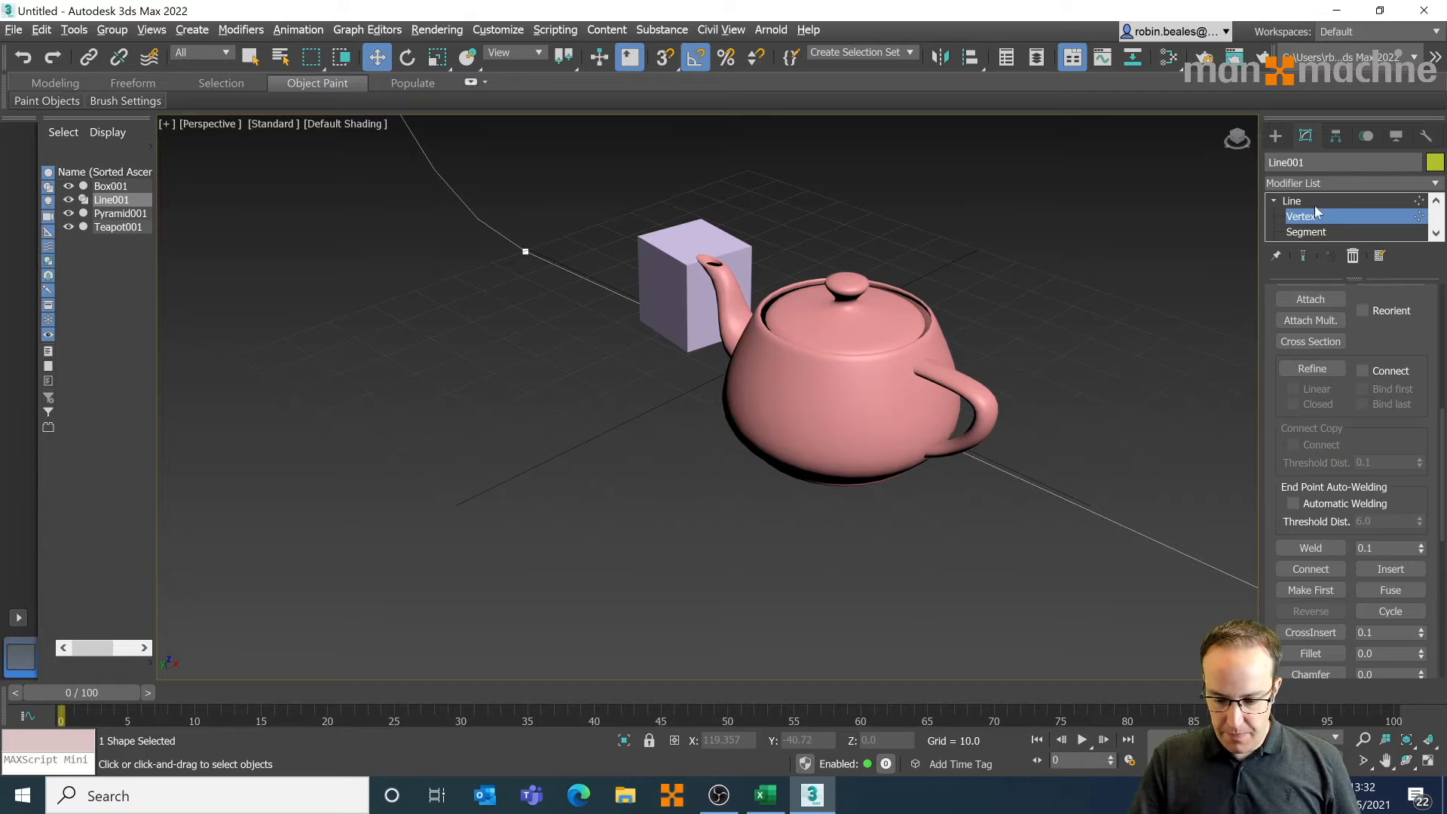
{"action": "left_click", "coordinate": [1313, 185]}
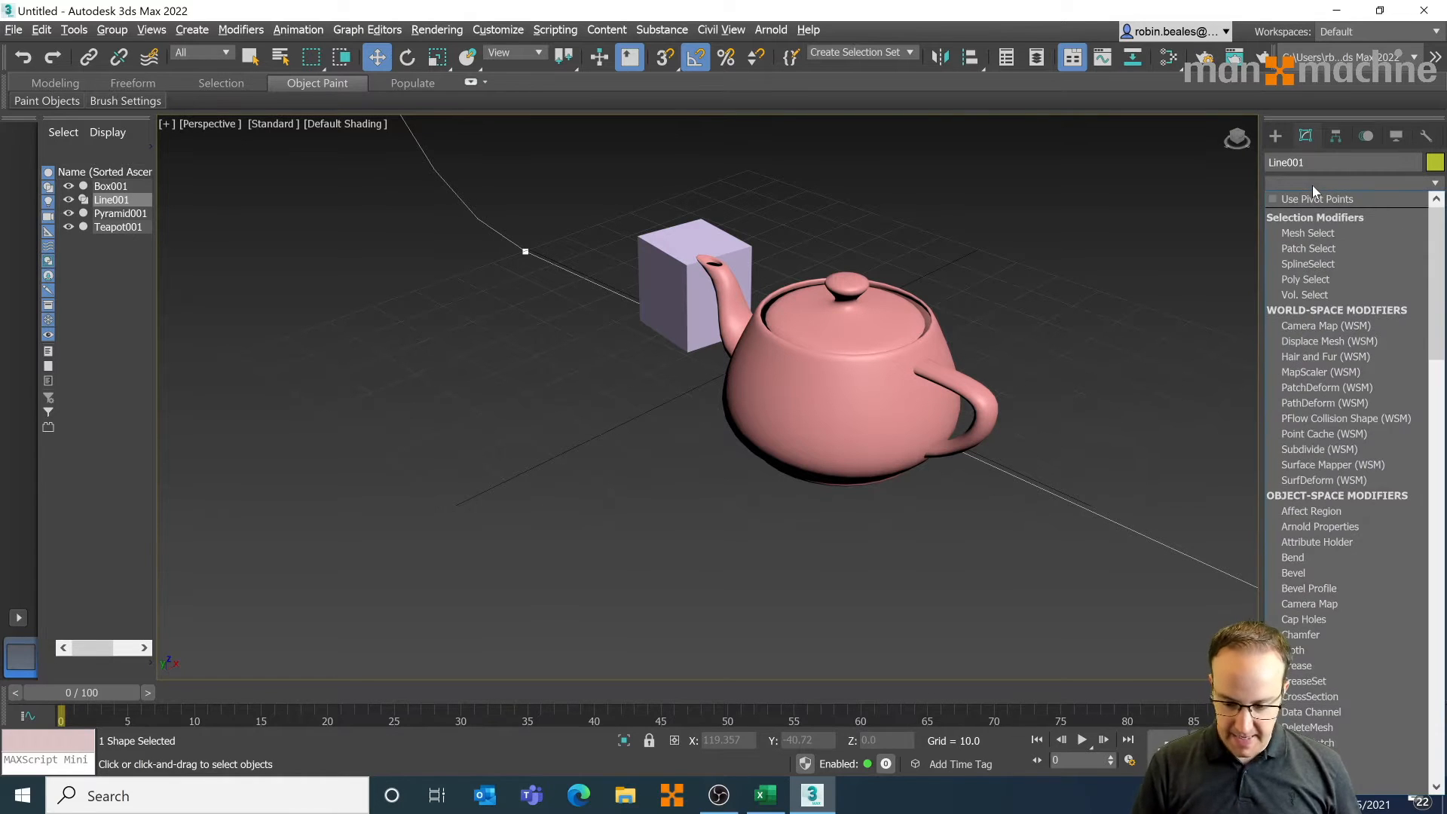
{"action": "type", "text": "ex"}
{"action": "key", "text": "Return"}
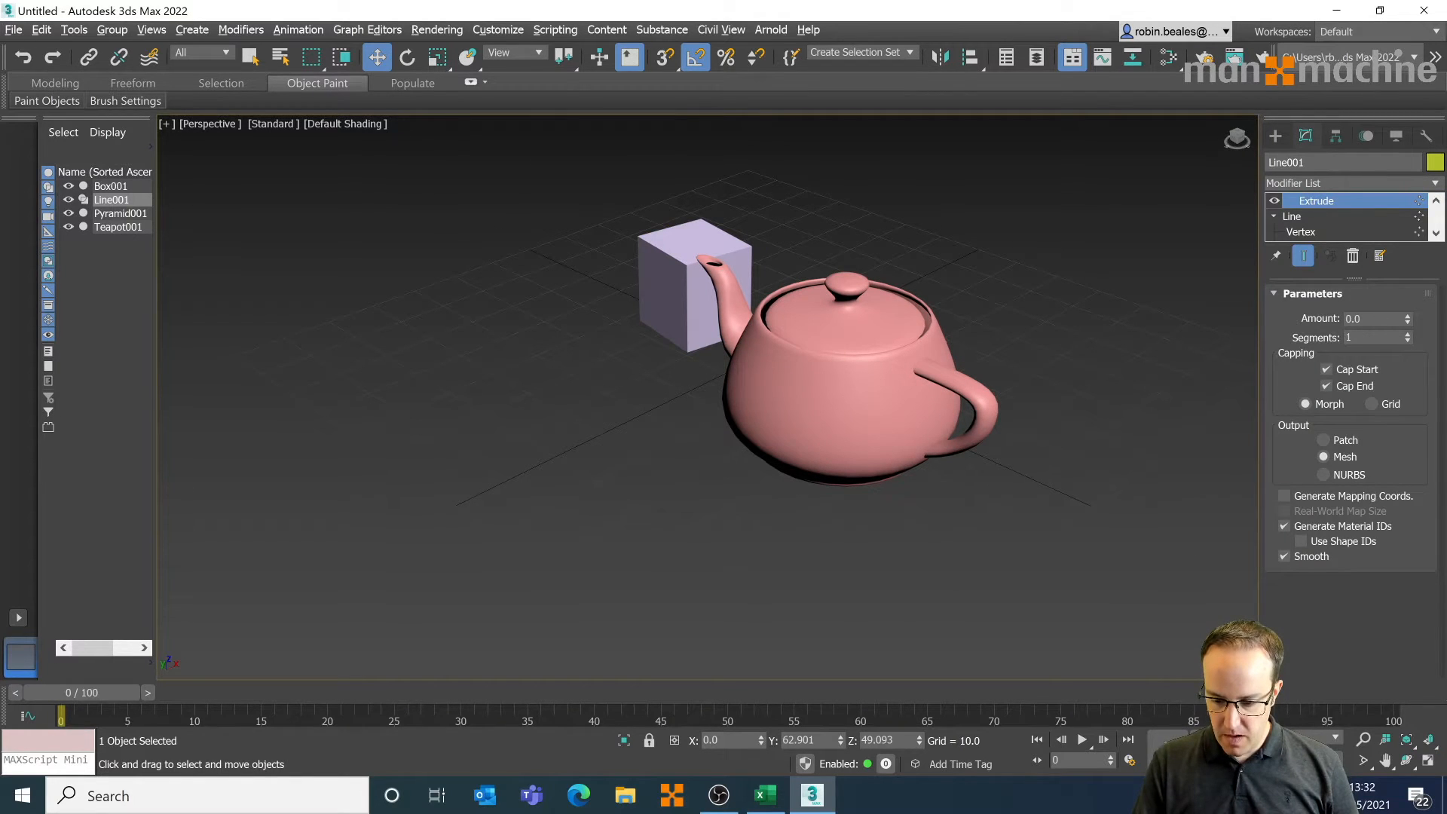
{"action": "left_click_drag", "start_coordinate": [1407, 319], "coordinate": [1407, 286]}
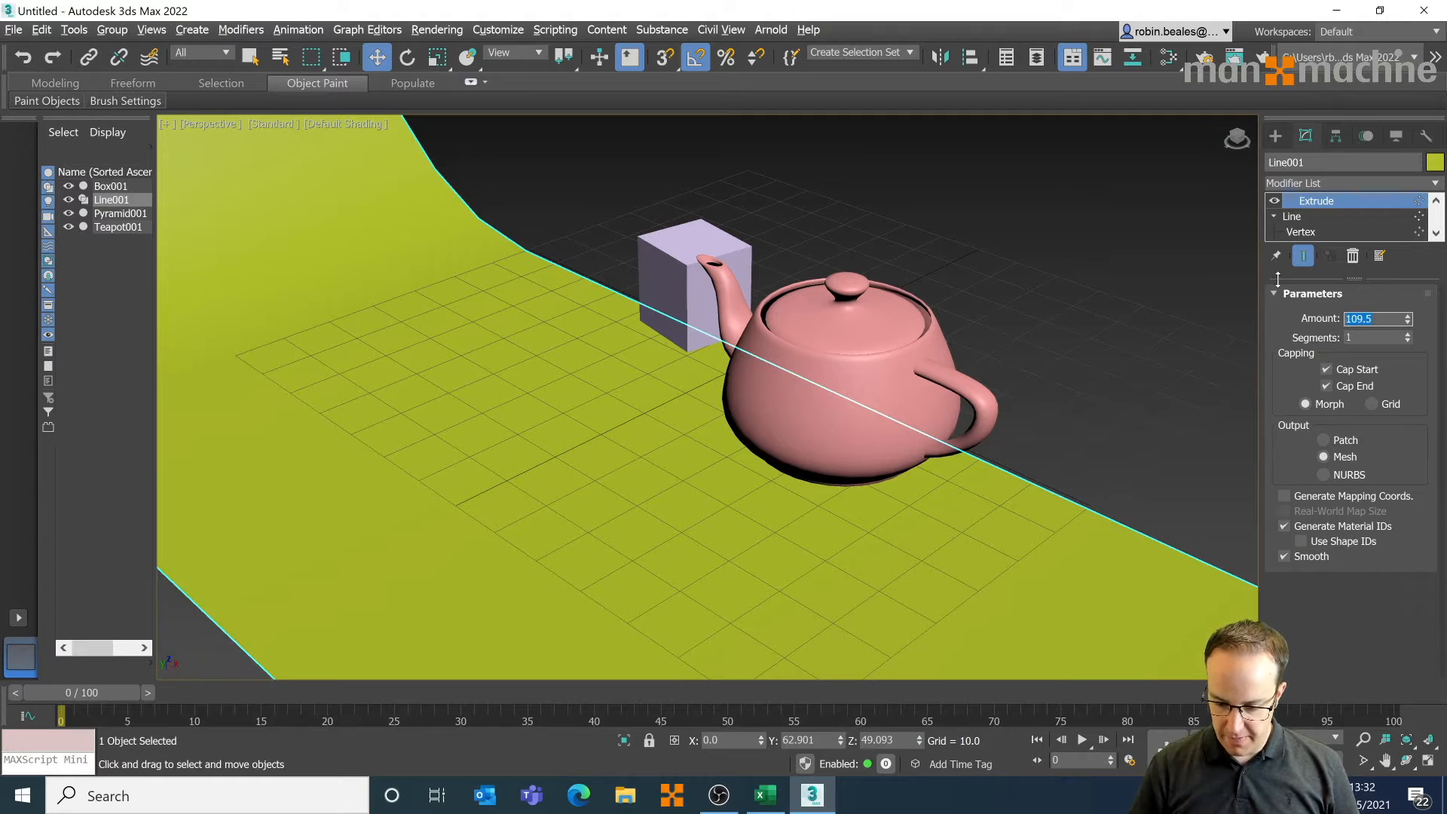
{"action": "key", "text": "Tab"}
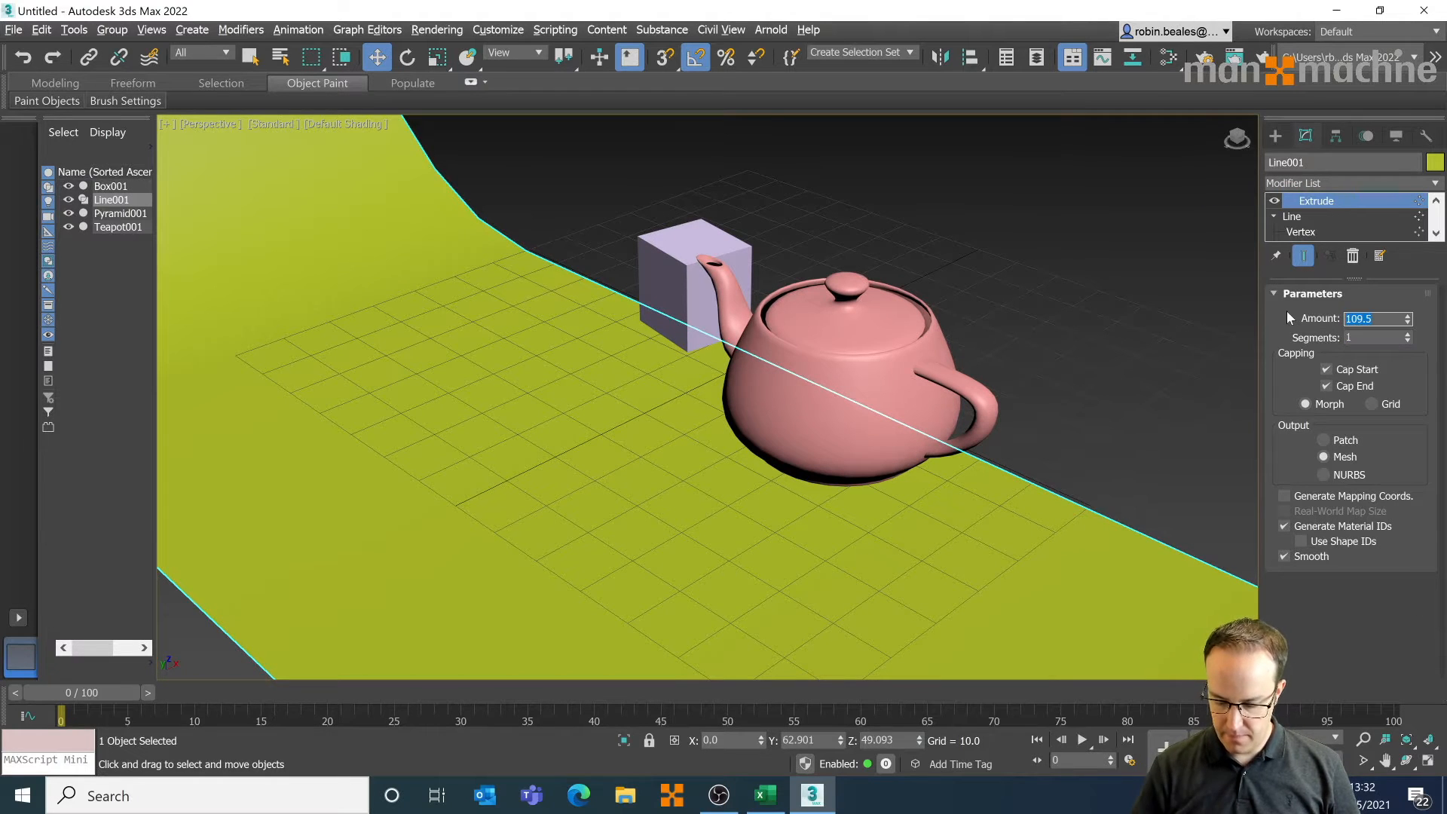
{"action": "key", "text": "Tab"}
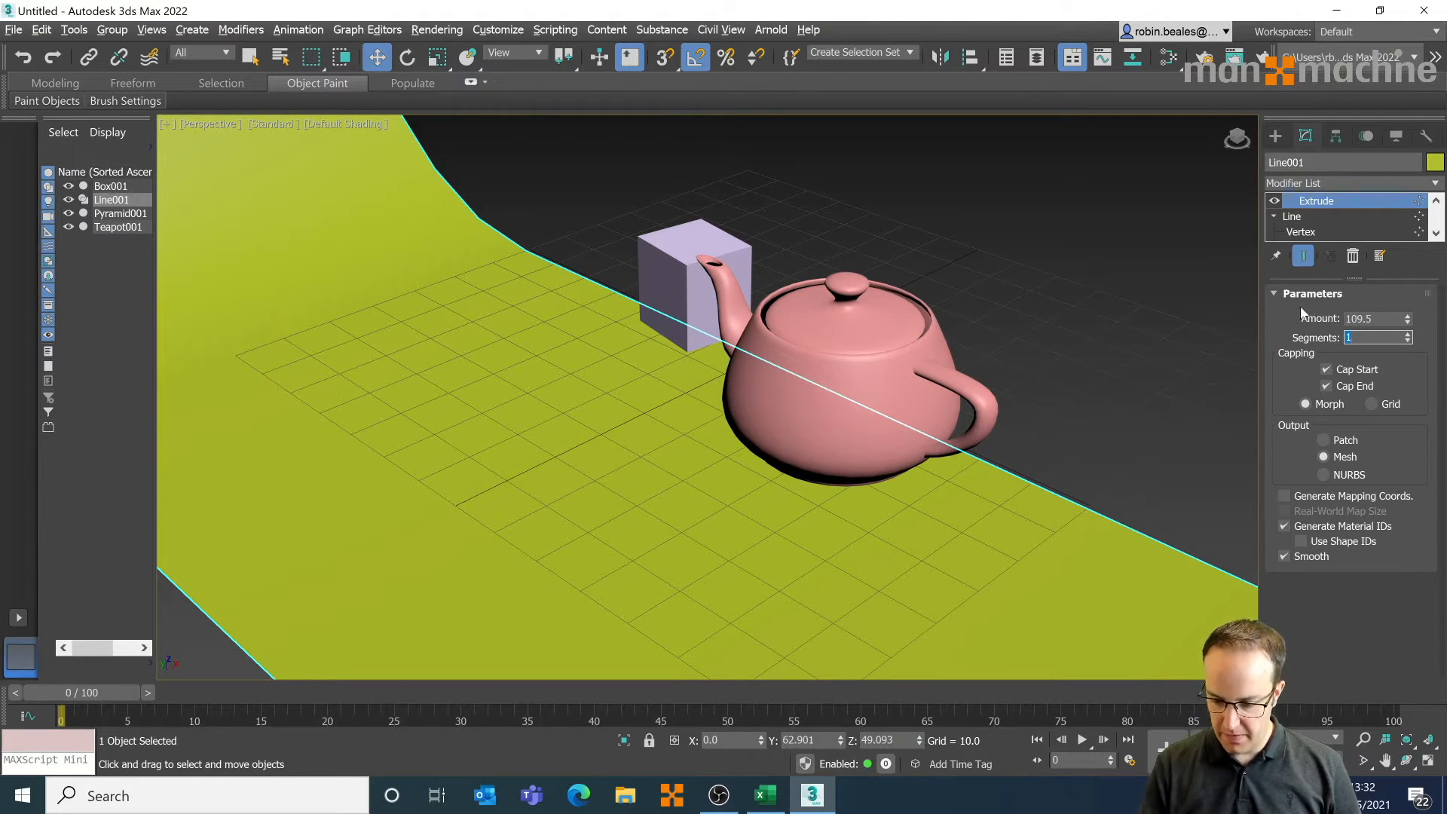
{"action": "key", "text": "Tab"}
{"action": "type", "text": "250"}
{"action": "key", "text": "Return"}
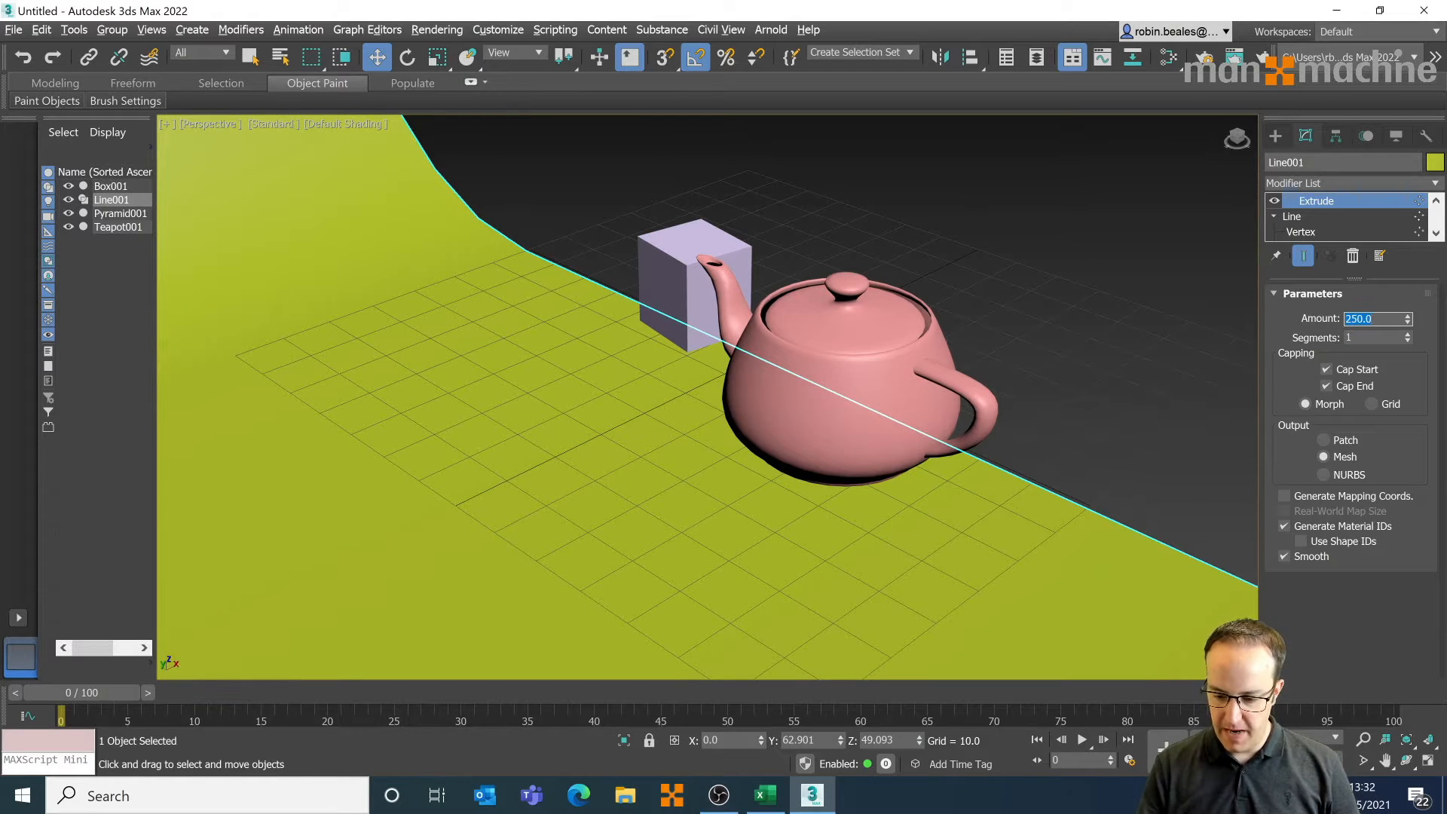
- Add a Mirror modifier to the extruded backdrop, with the mirror axis set to Z and Copy enabled
{"action": "left_click", "coordinate": [1340, 184]}
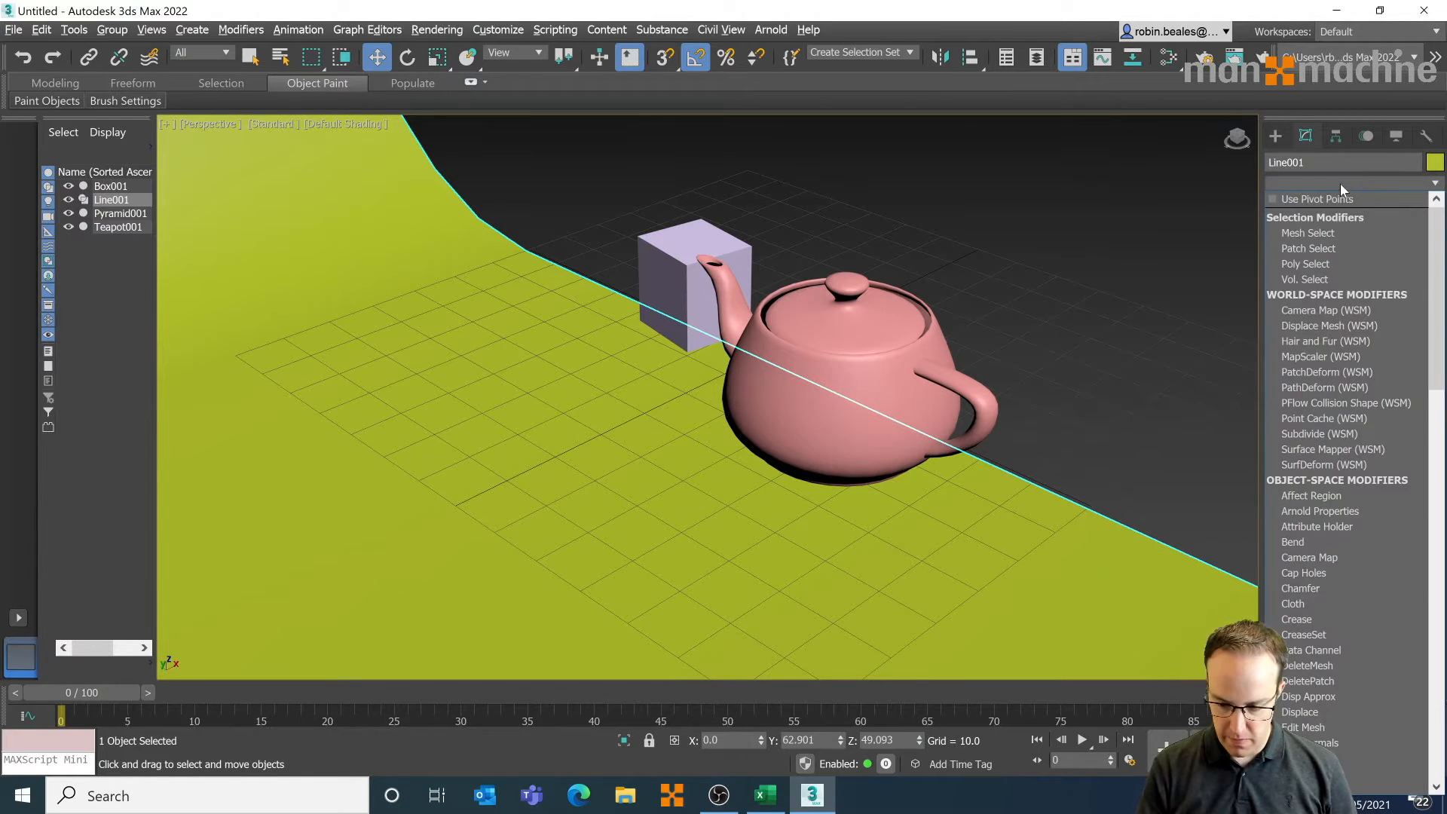
{"action": "type", "text": "mi"}
{"action": "left_click", "coordinate": [1346, 197]}
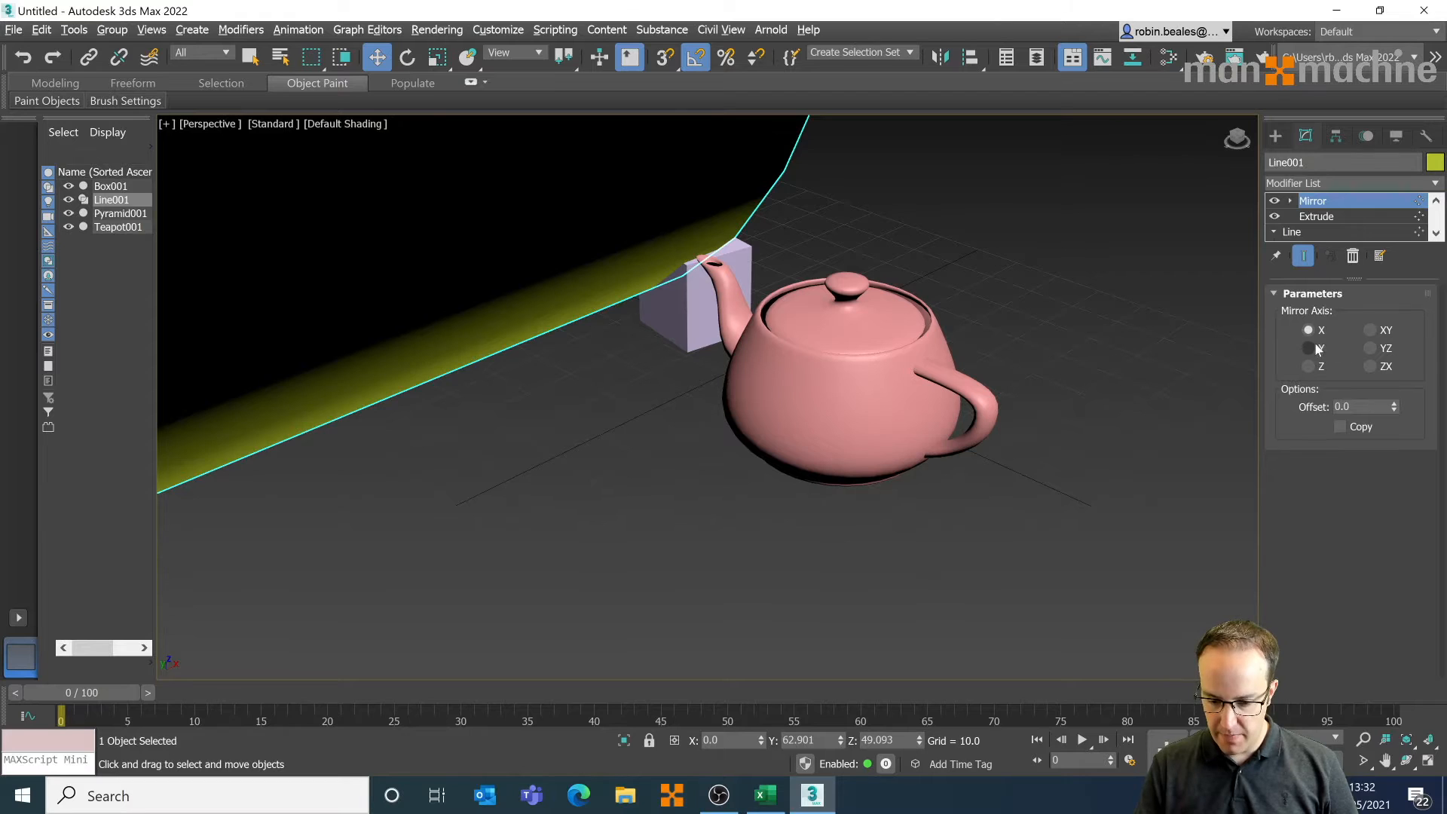
{"action": "left_click", "coordinate": [1318, 367]}
{"action": "left_click", "coordinate": [1340, 427]}
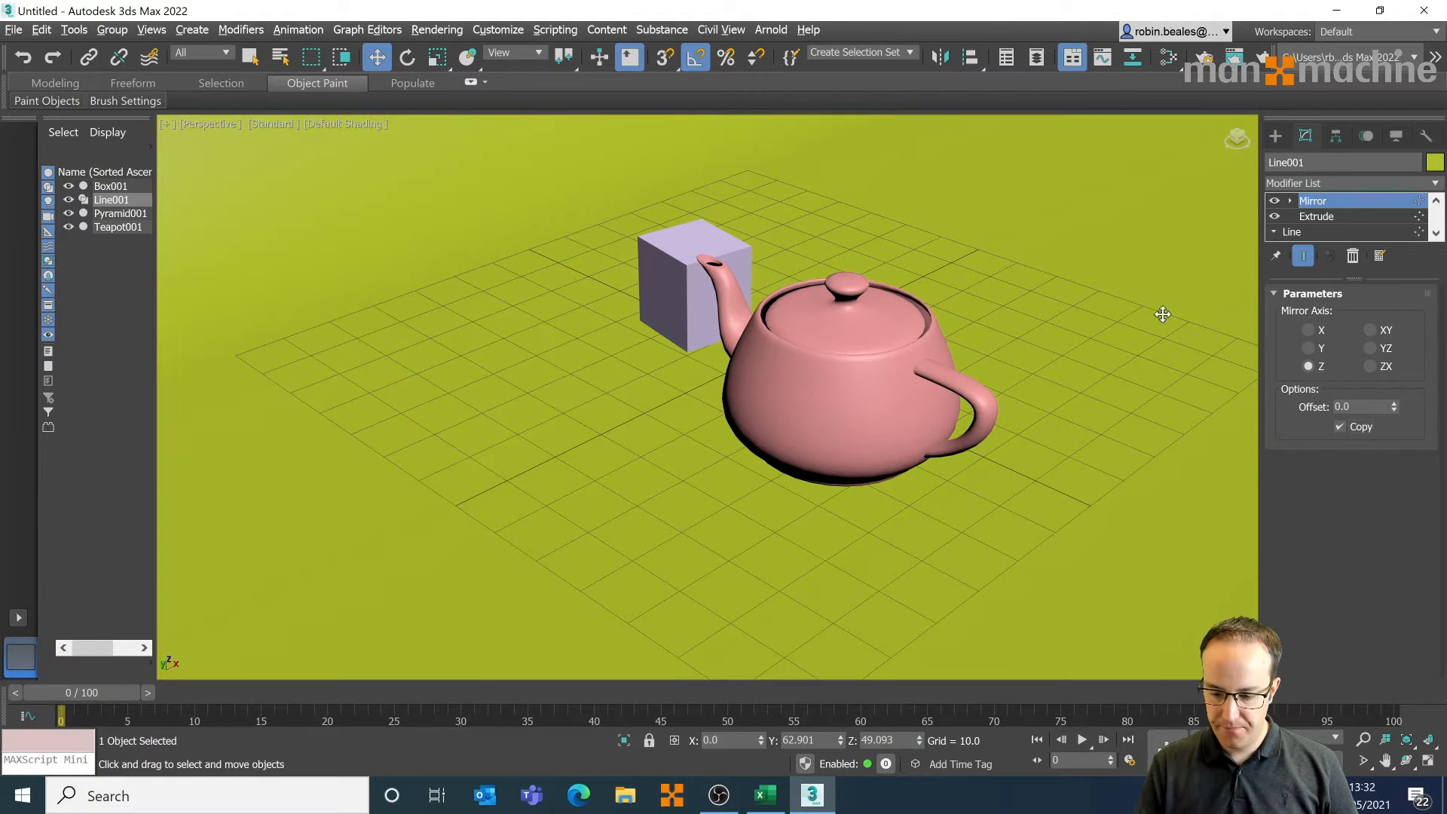
{"action": "left_click", "coordinate": [1325, 187]}
{"action": "left_click", "coordinate": [1028, 255]}
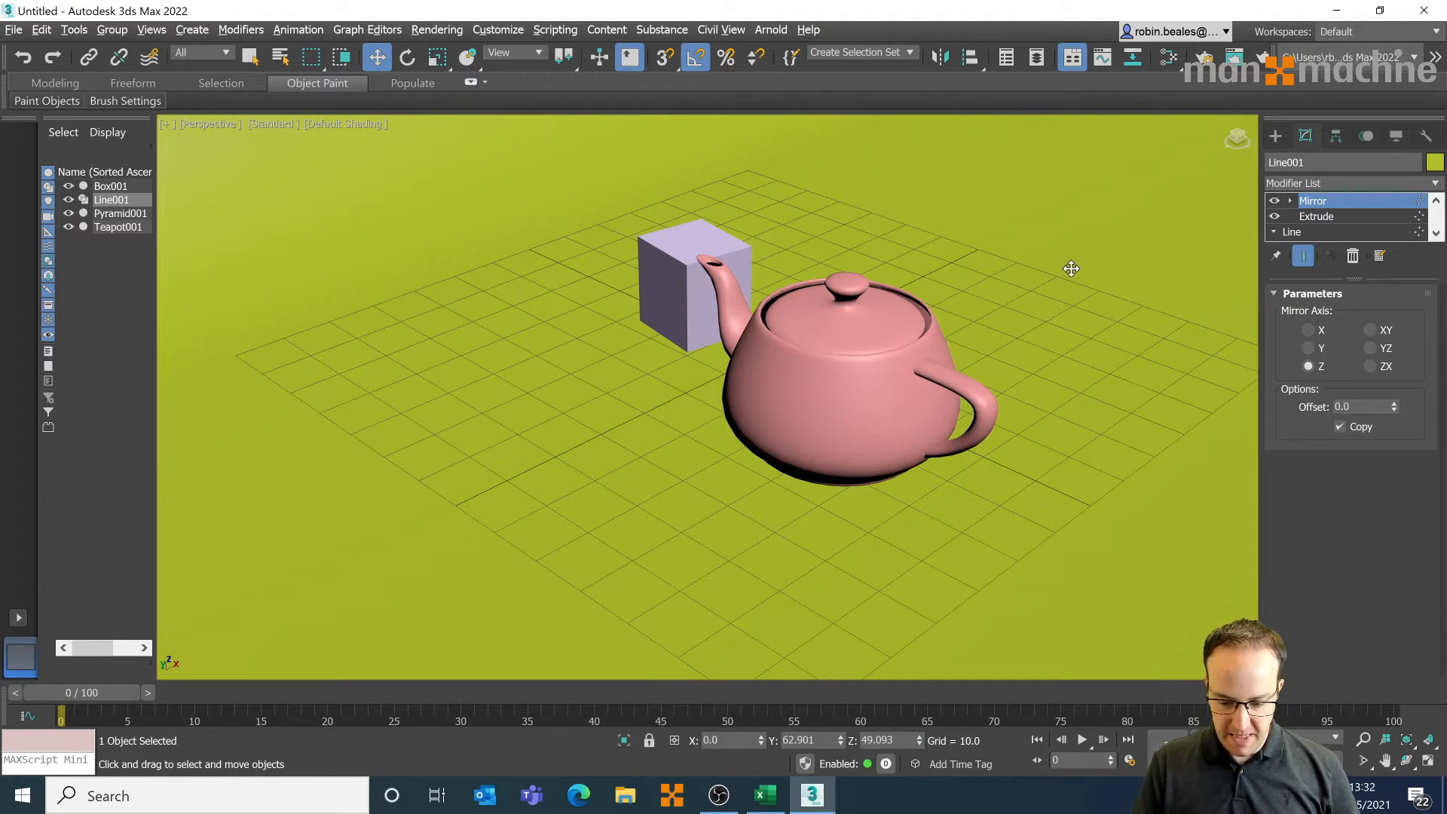
- Open the Slate Material Editor, add a Physical Material and copy it so there are four material nodes in a row
{"action": "key", "text": "m"}
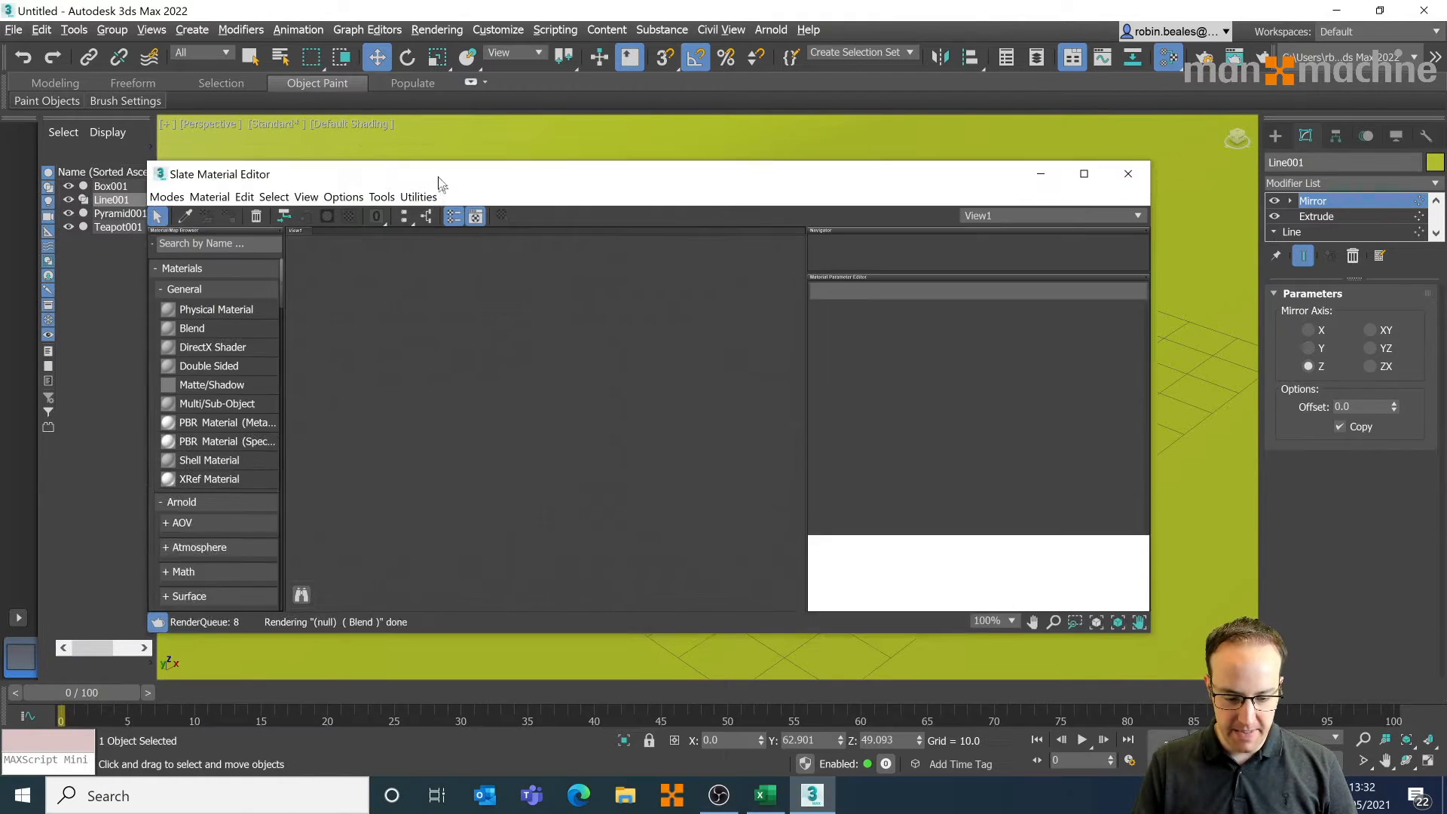
{"action": "left_click_drag", "start_coordinate": [439, 183], "coordinate": [355, 132]}
{"action": "left_click_drag", "start_coordinate": [132, 258], "coordinate": [298, 268]}
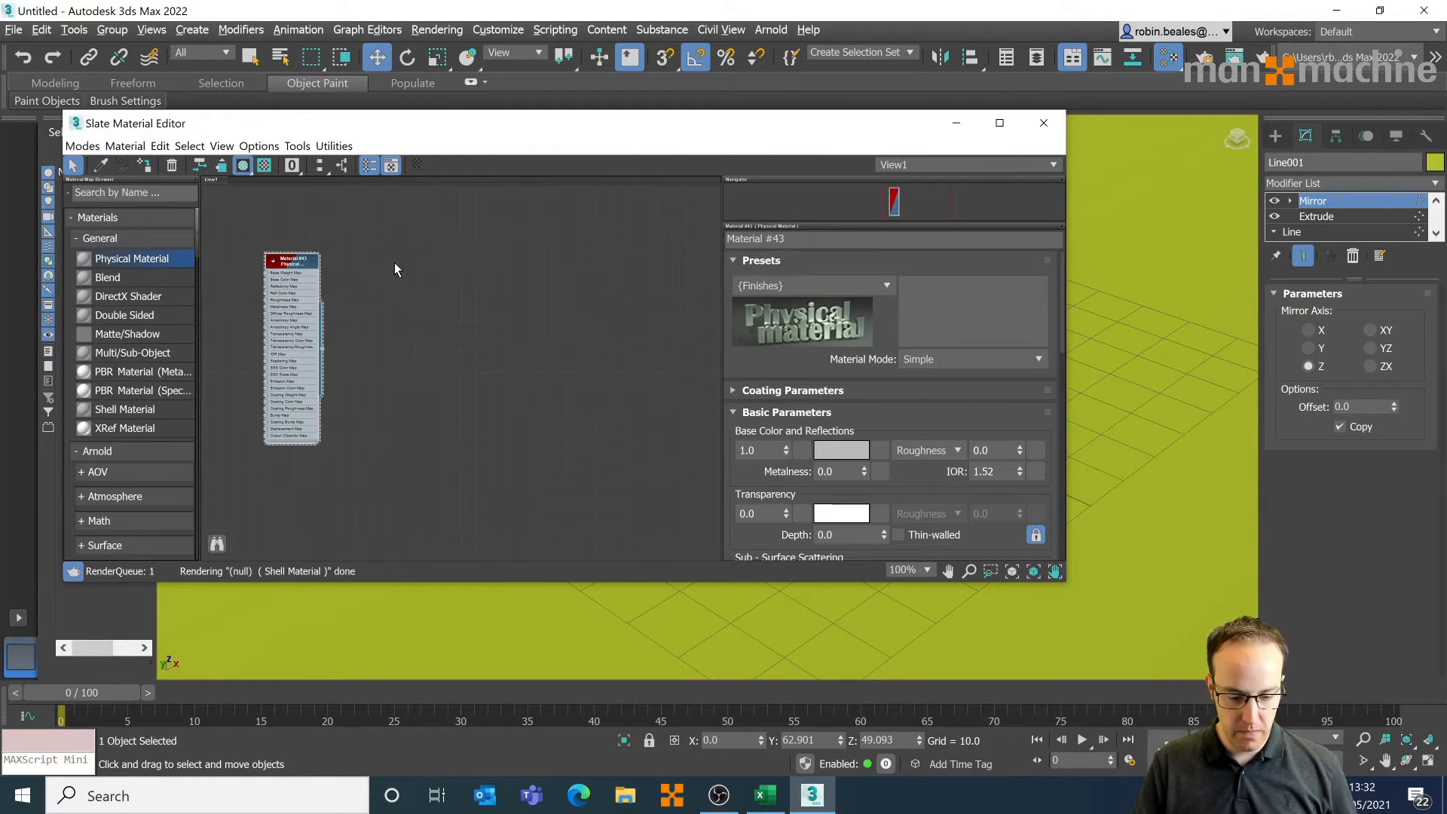
{"action": "left_click_drag", "start_coordinate": [278, 261], "coordinate": [626, 260], "text": "shift"}
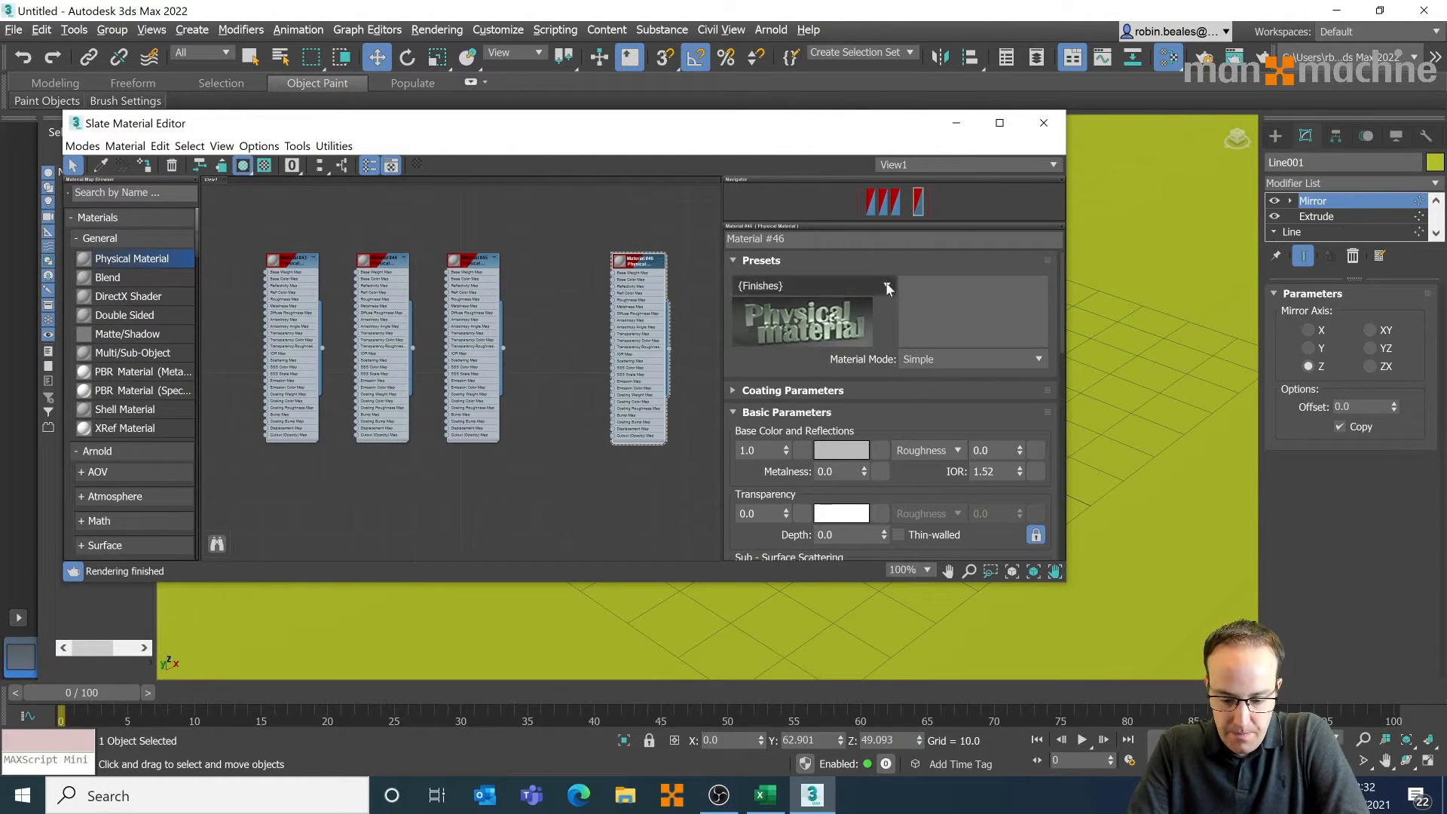
- Give the separate fourth material the Matte Paint preset with a light grey base color and assign it to the backdrop
{"action": "left_click", "coordinate": [837, 286]}
{"action": "left_click", "coordinate": [798, 360]}
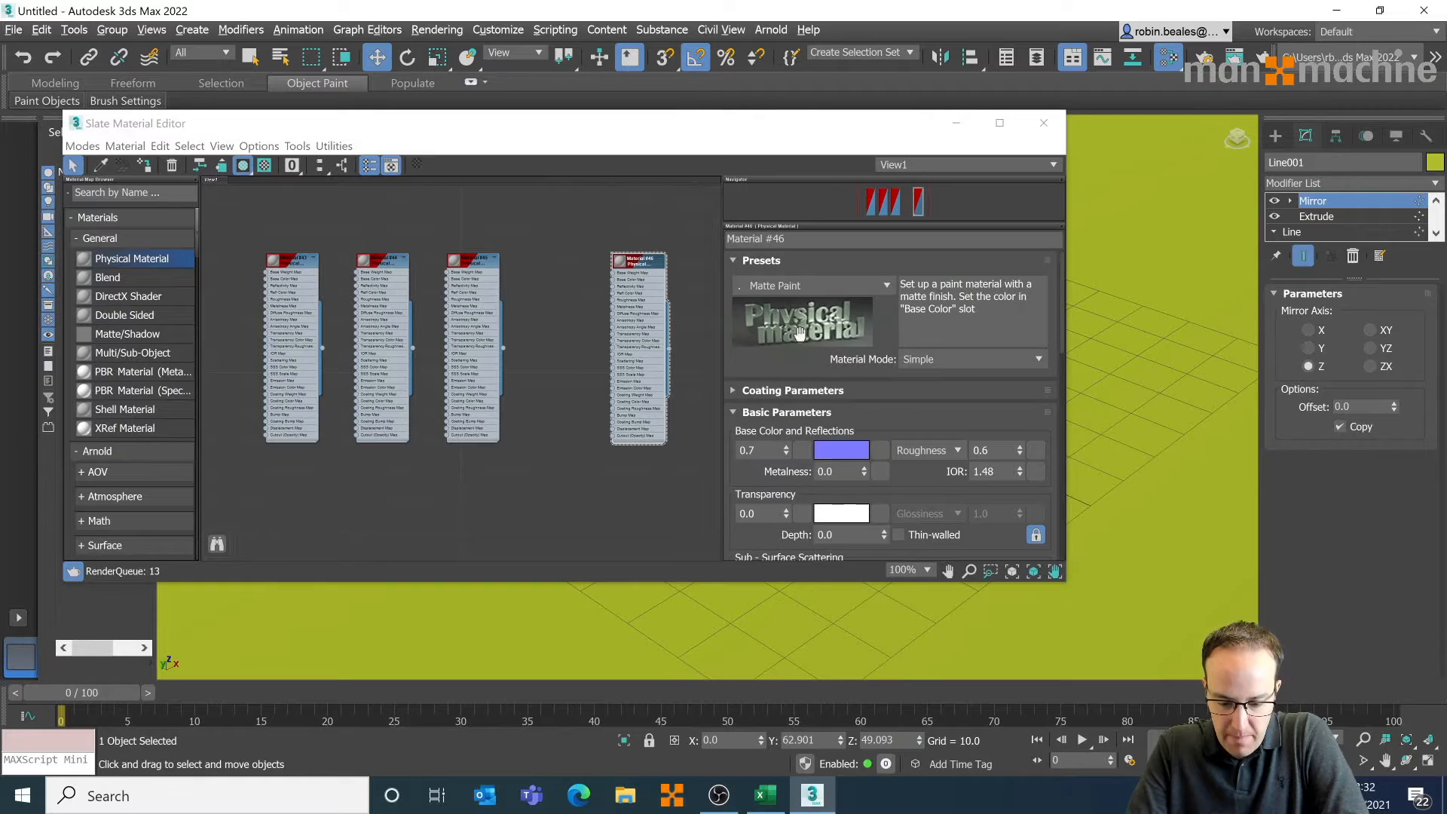
{"action": "left_click", "coordinate": [844, 452]}
{"action": "left_click_drag", "start_coordinate": [246, 159], "coordinate": [248, 224]}
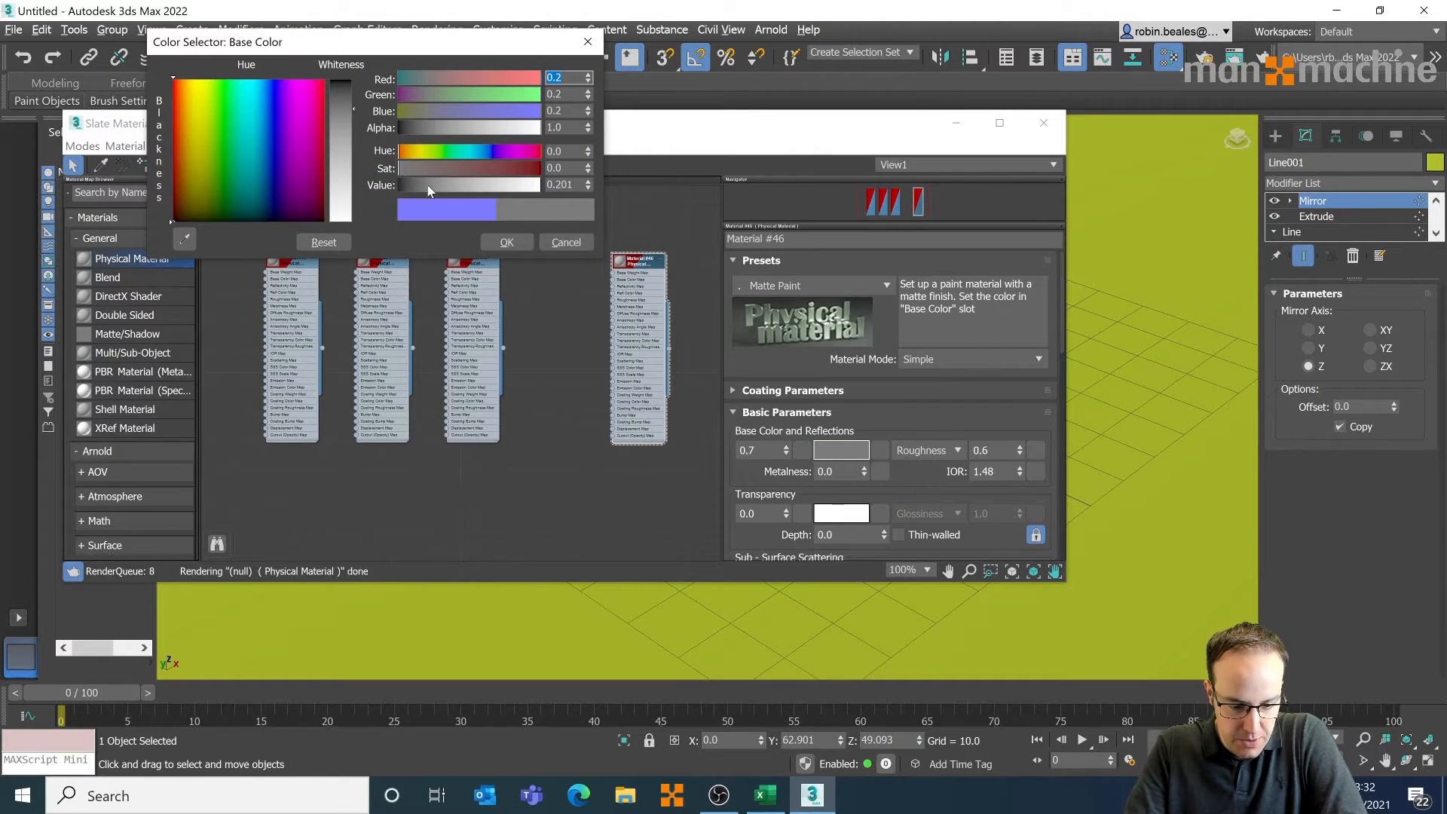
{"action": "left_click_drag", "start_coordinate": [428, 186], "coordinate": [378, 186]}
{"action": "mouse_move", "coordinate": [355, 111]}
{"action": "left_mouse_down"}
{"action": "mouse_move", "coordinate": [354, 197]}
{"action": "mouse_move", "coordinate": [353, 173]}
{"action": "left_mouse_up"}
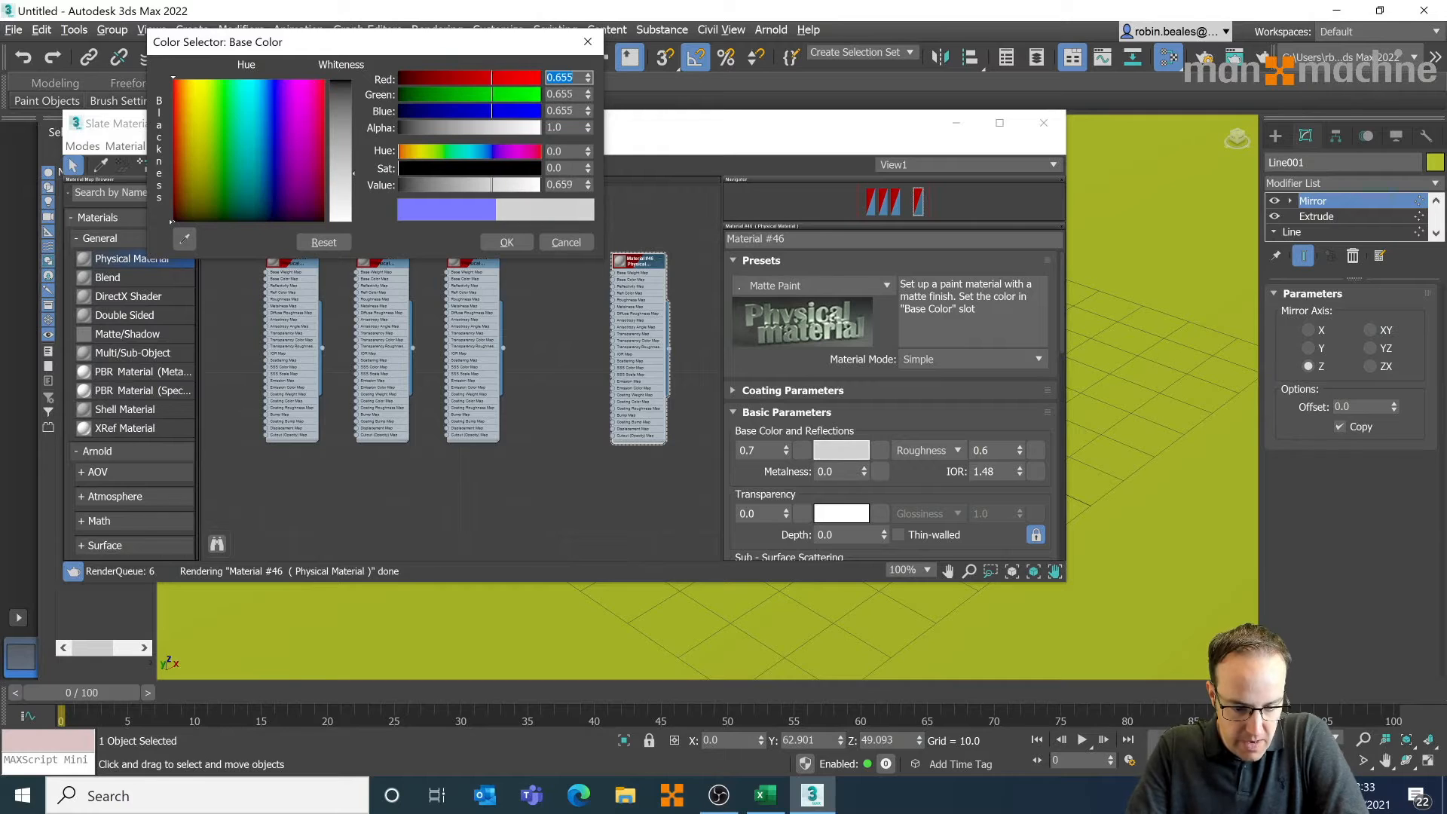
{"action": "left_click", "coordinate": [501, 241]}
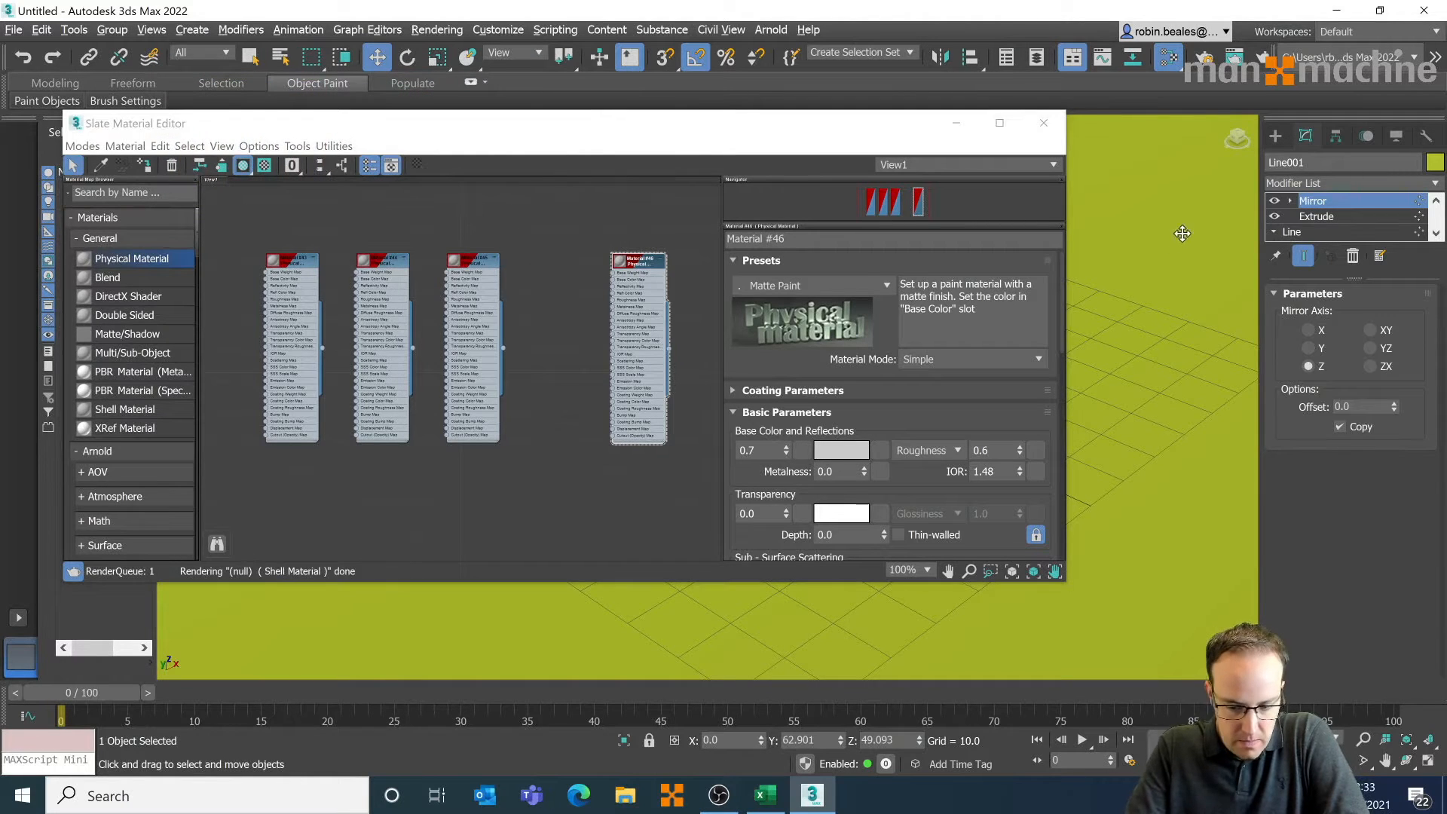
{"action": "left_click", "coordinate": [143, 167]}
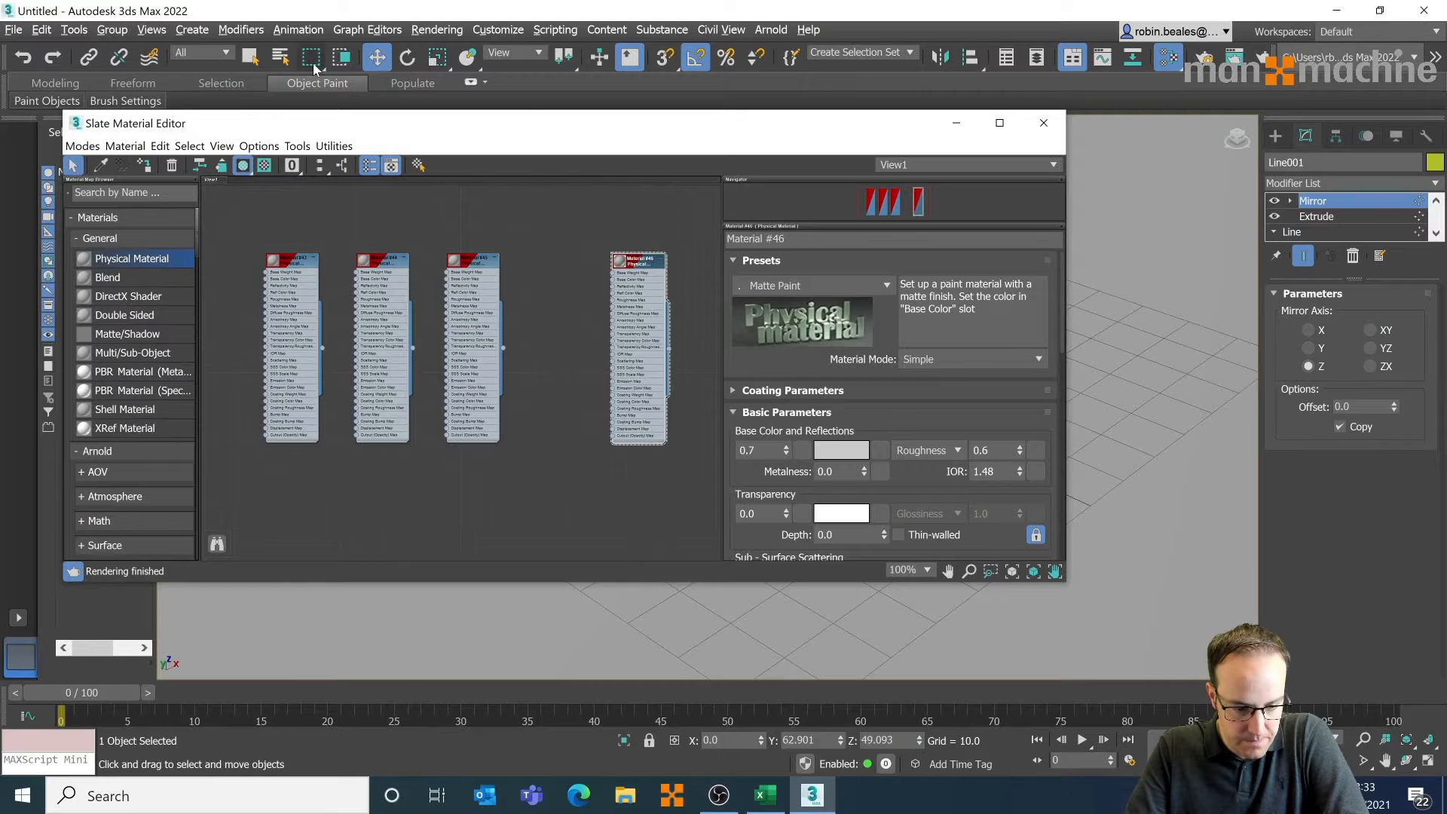
- Give the third material the Satin Paint preset and a saturated red base color
{"action": "left_click", "coordinate": [250, 57]}
{"action": "double_click", "coordinate": [475, 264]}
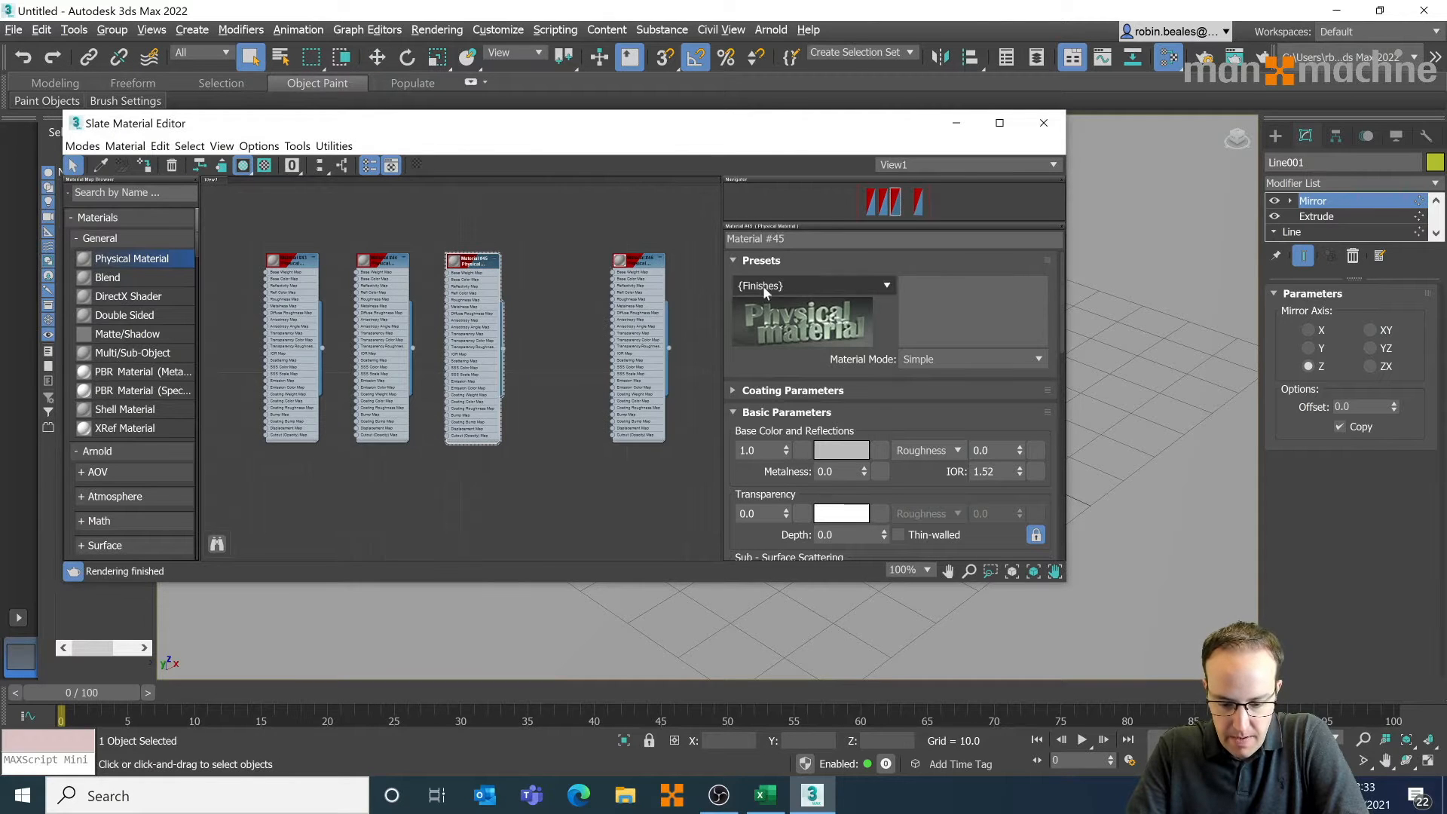
{"action": "left_click", "coordinate": [862, 287]}
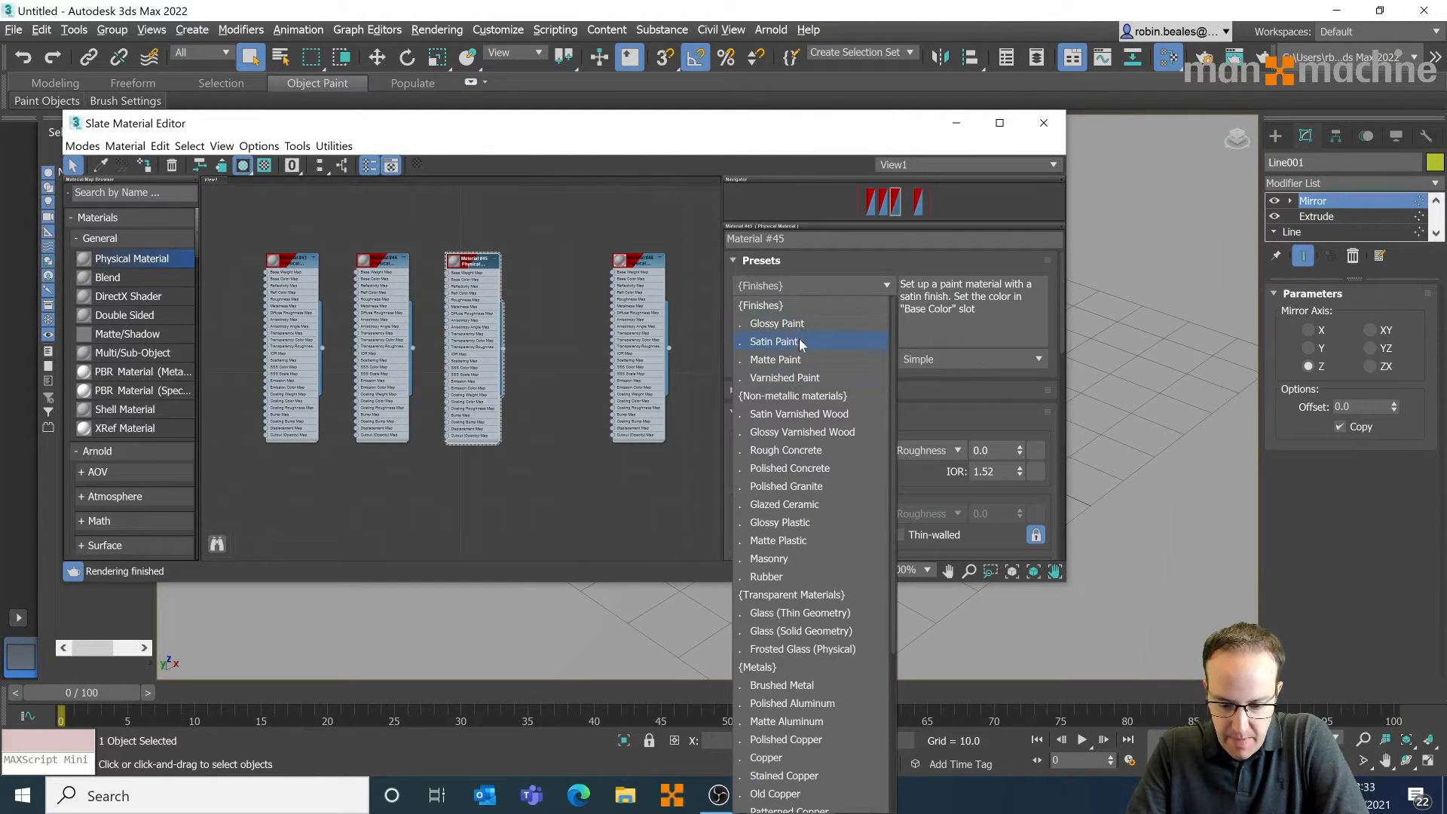
{"action": "left_click", "coordinate": [776, 342]}
{"action": "left_click", "coordinate": [843, 450]}
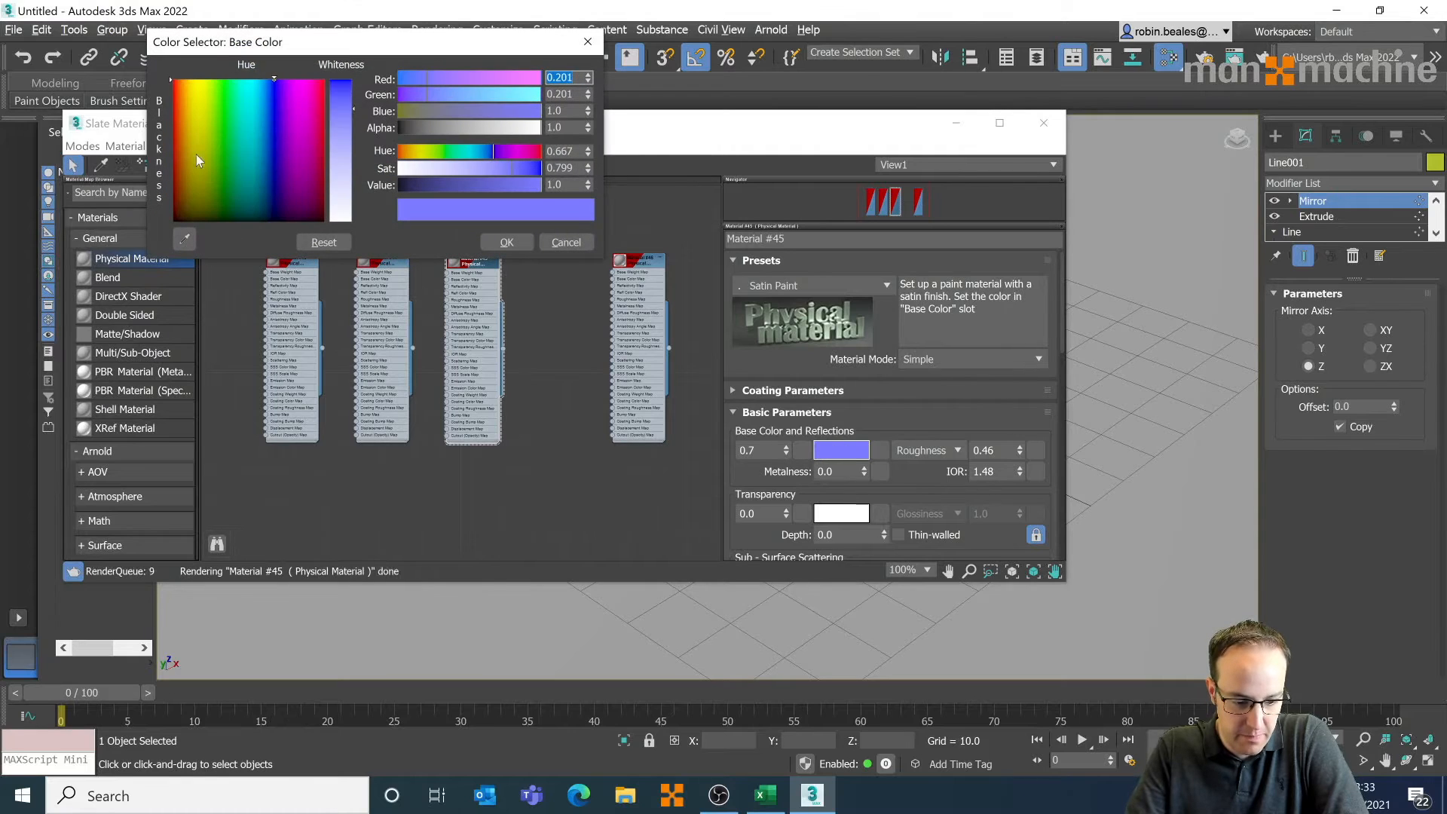
{"action": "mouse_move", "coordinate": [196, 157]}
{"action": "left_mouse_down"}
{"action": "mouse_move", "coordinate": [174, 94]}
{"action": "mouse_move", "coordinate": [174, 132]}
{"action": "left_mouse_up"}
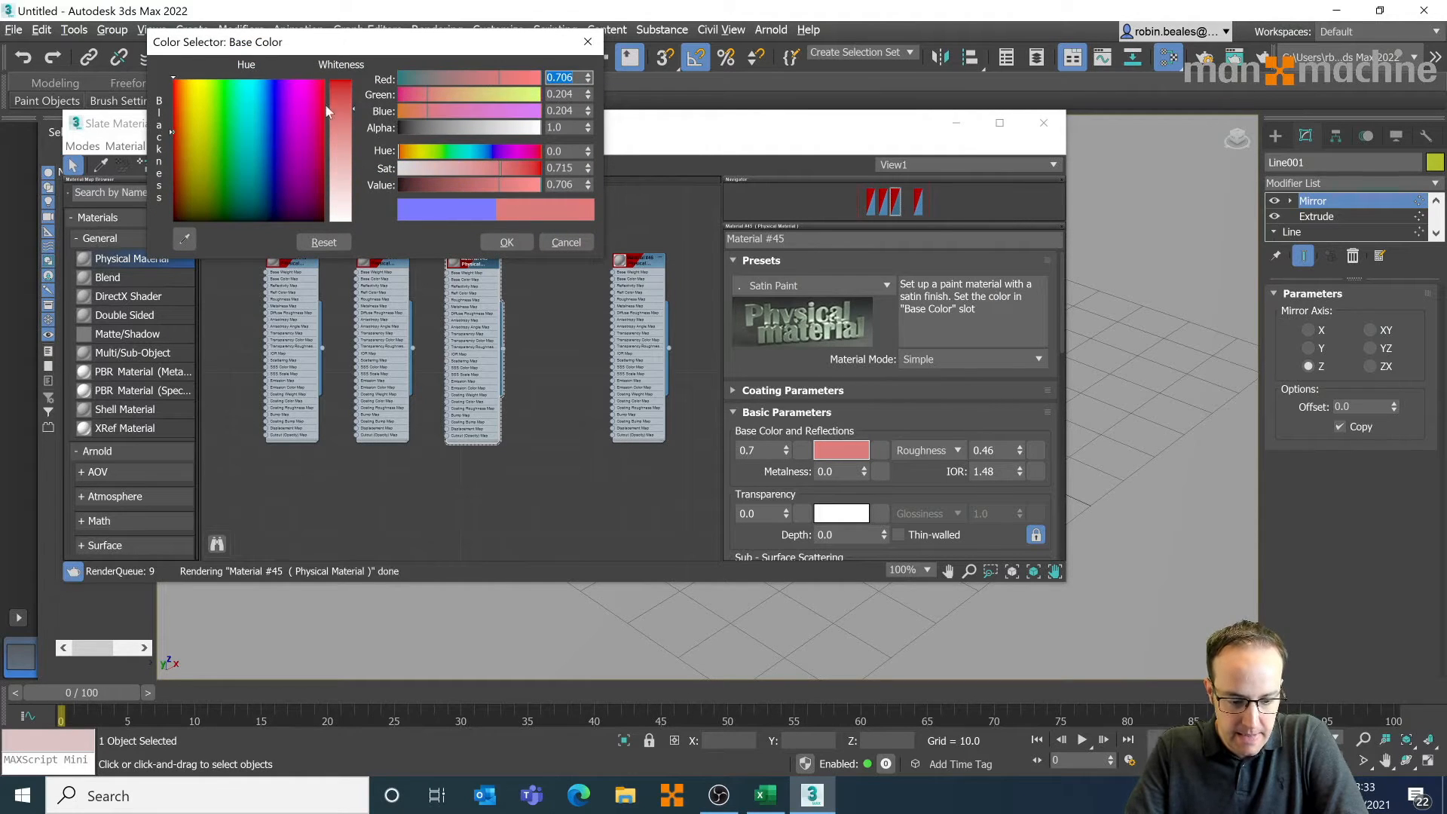
{"action": "left_click_drag", "start_coordinate": [340, 109], "coordinate": [341, 79]}
{"action": "left_click", "coordinate": [505, 243]}
- Select the teapot and assign the red satin paint material to it
{"action": "left_click_drag", "start_coordinate": [604, 125], "coordinate": [743, 456]}
{"action": "left_click", "coordinate": [799, 350]}
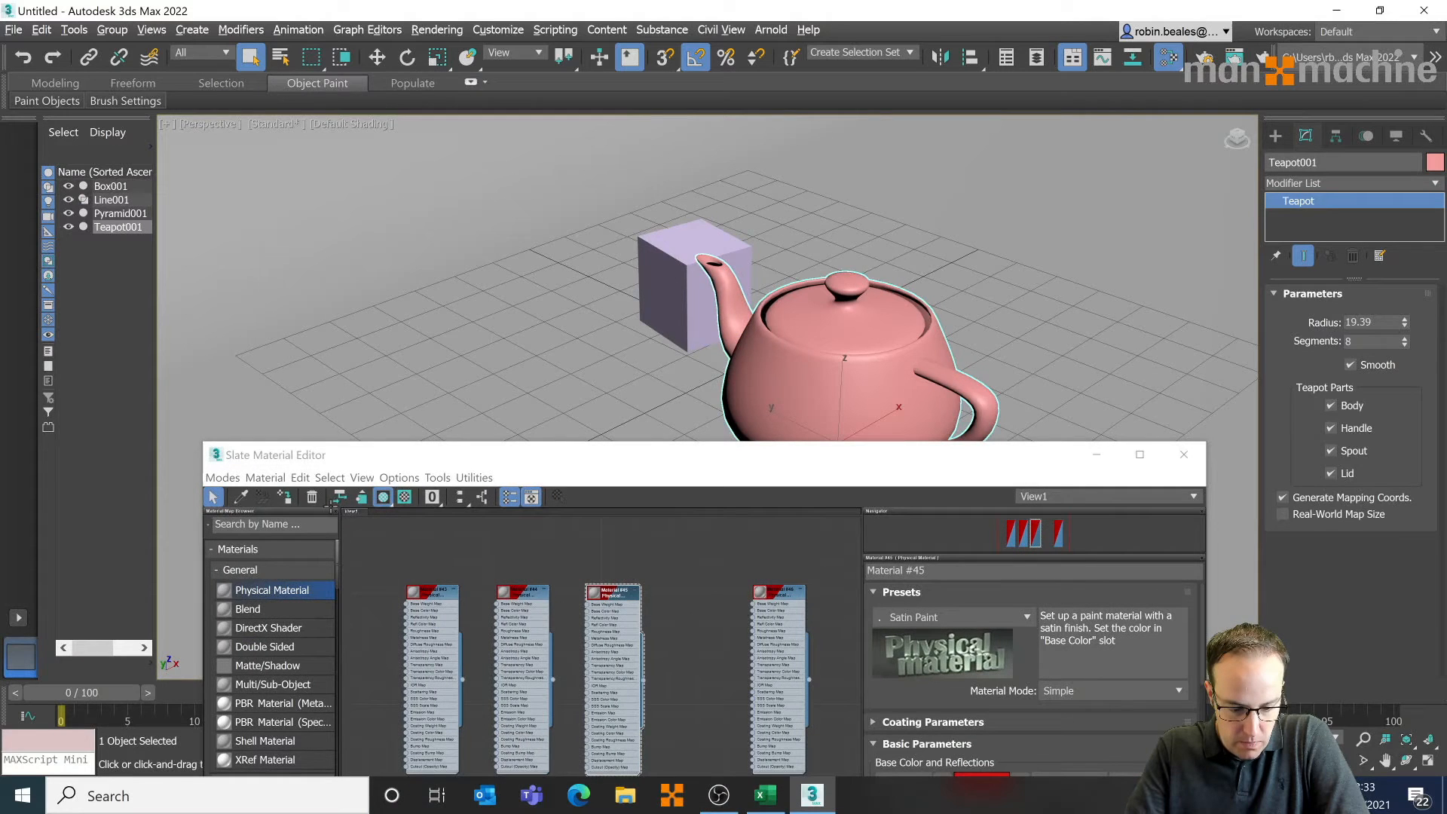
{"action": "left_click", "coordinate": [286, 497]}
- Give the second material the Matte Aluminum preset and assign it to the box
{"action": "left_click_drag", "start_coordinate": [623, 454], "coordinate": [512, 189]}
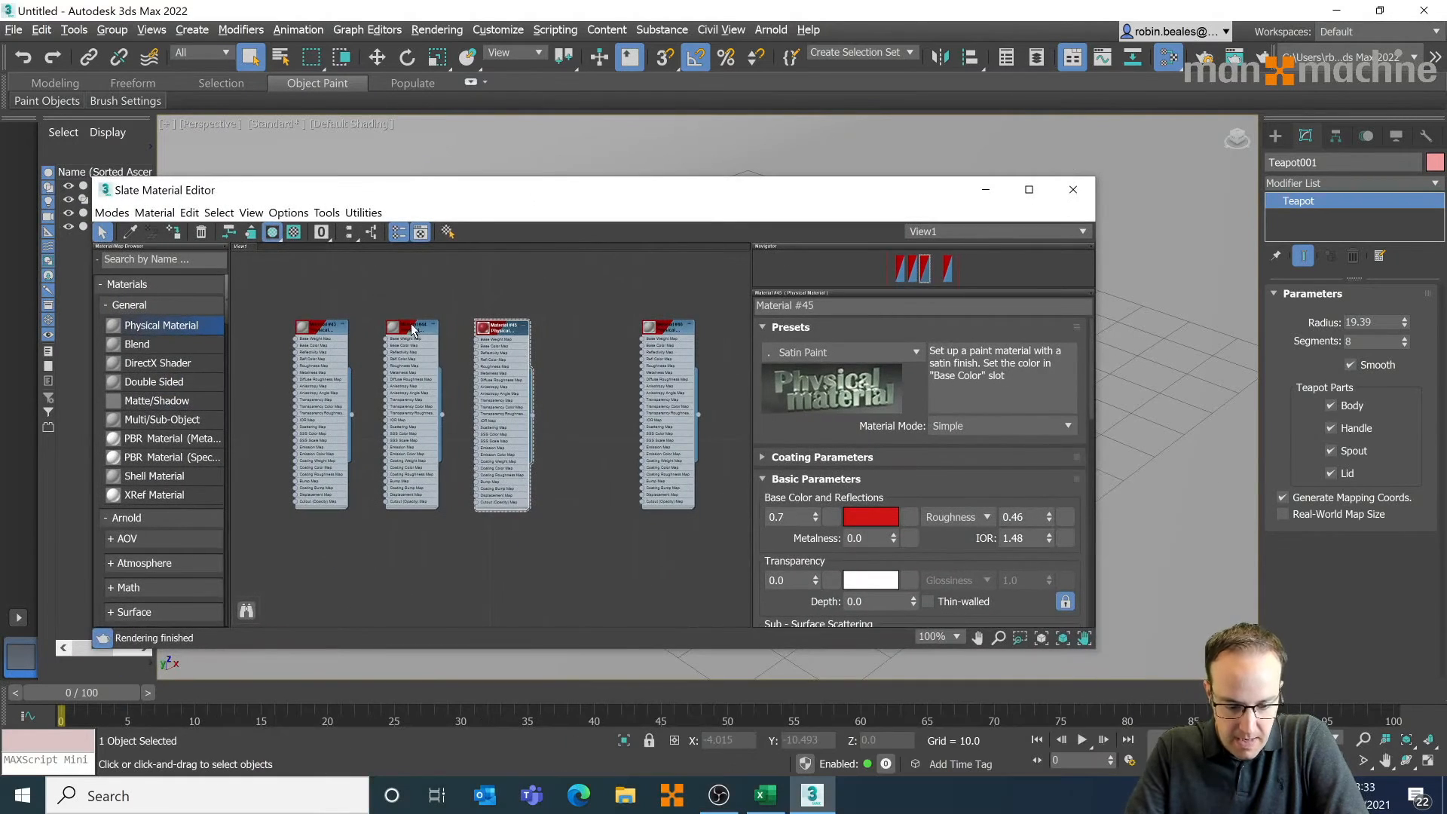
{"action": "left_click", "coordinate": [410, 324]}
{"action": "left_click", "coordinate": [831, 351]}
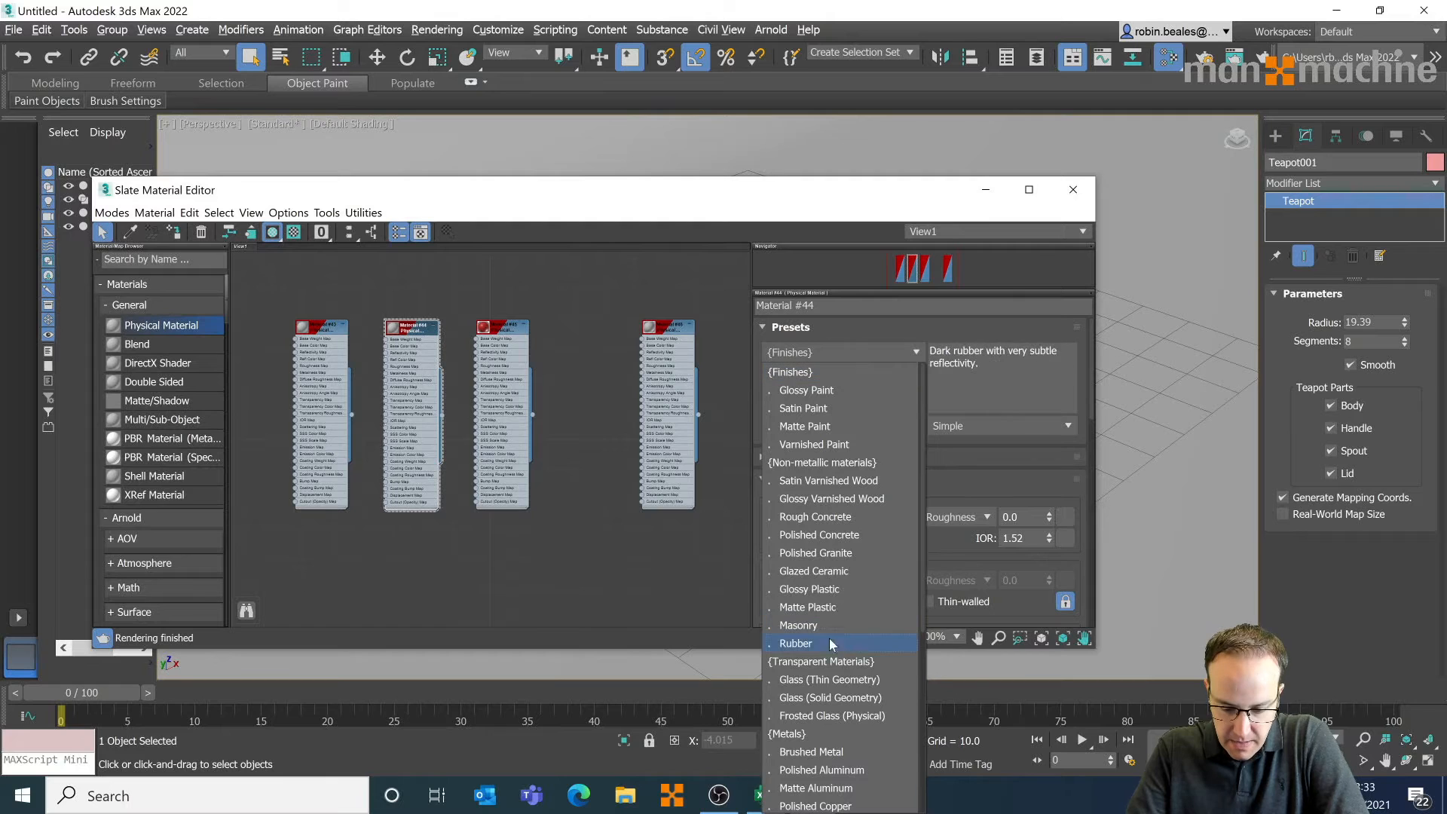
{"action": "scroll", "coordinate": [829, 603], "scroll_direction": "down", "scroll_amount": 3}
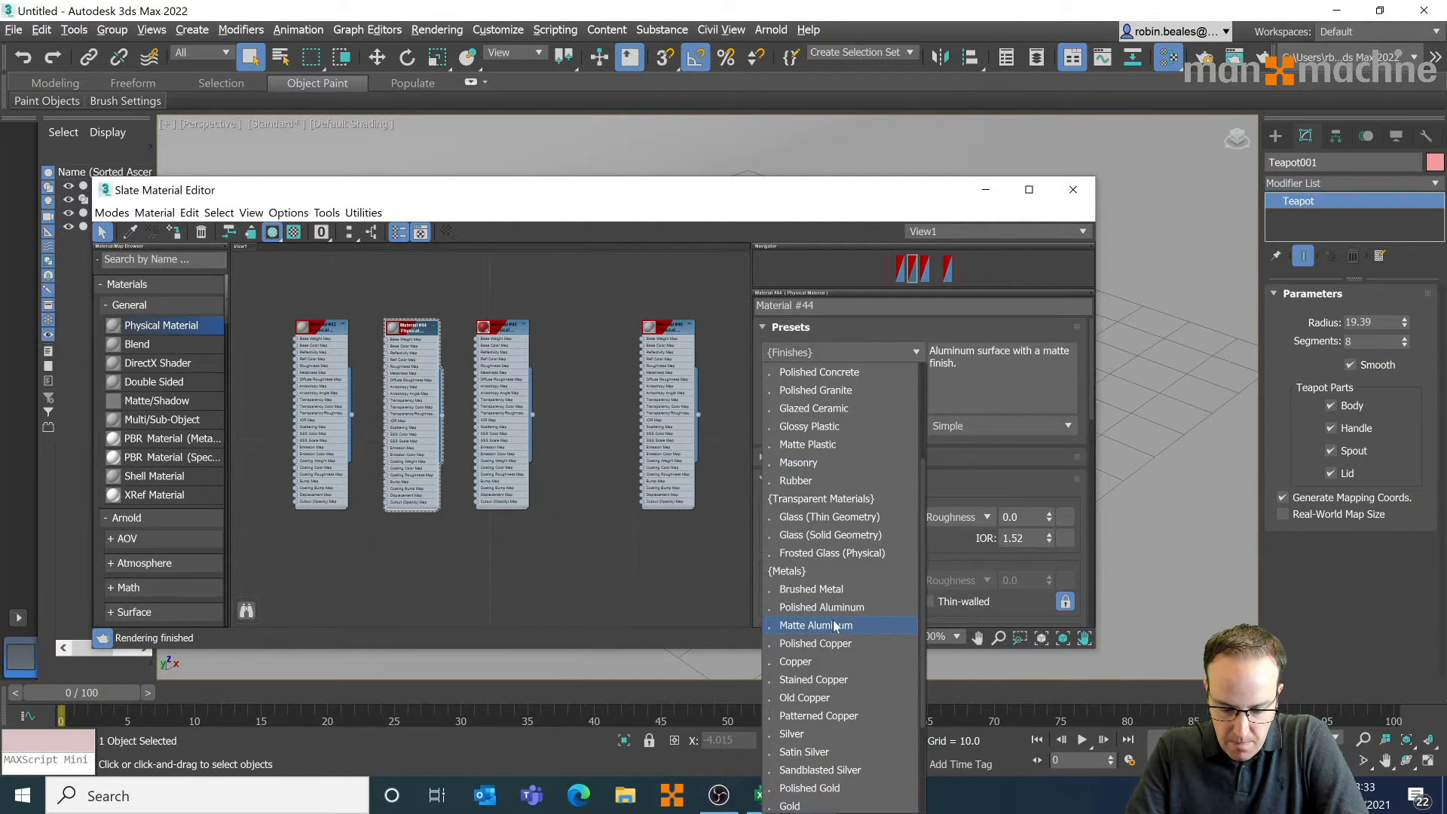
{"action": "left_click", "coordinate": [834, 625]}
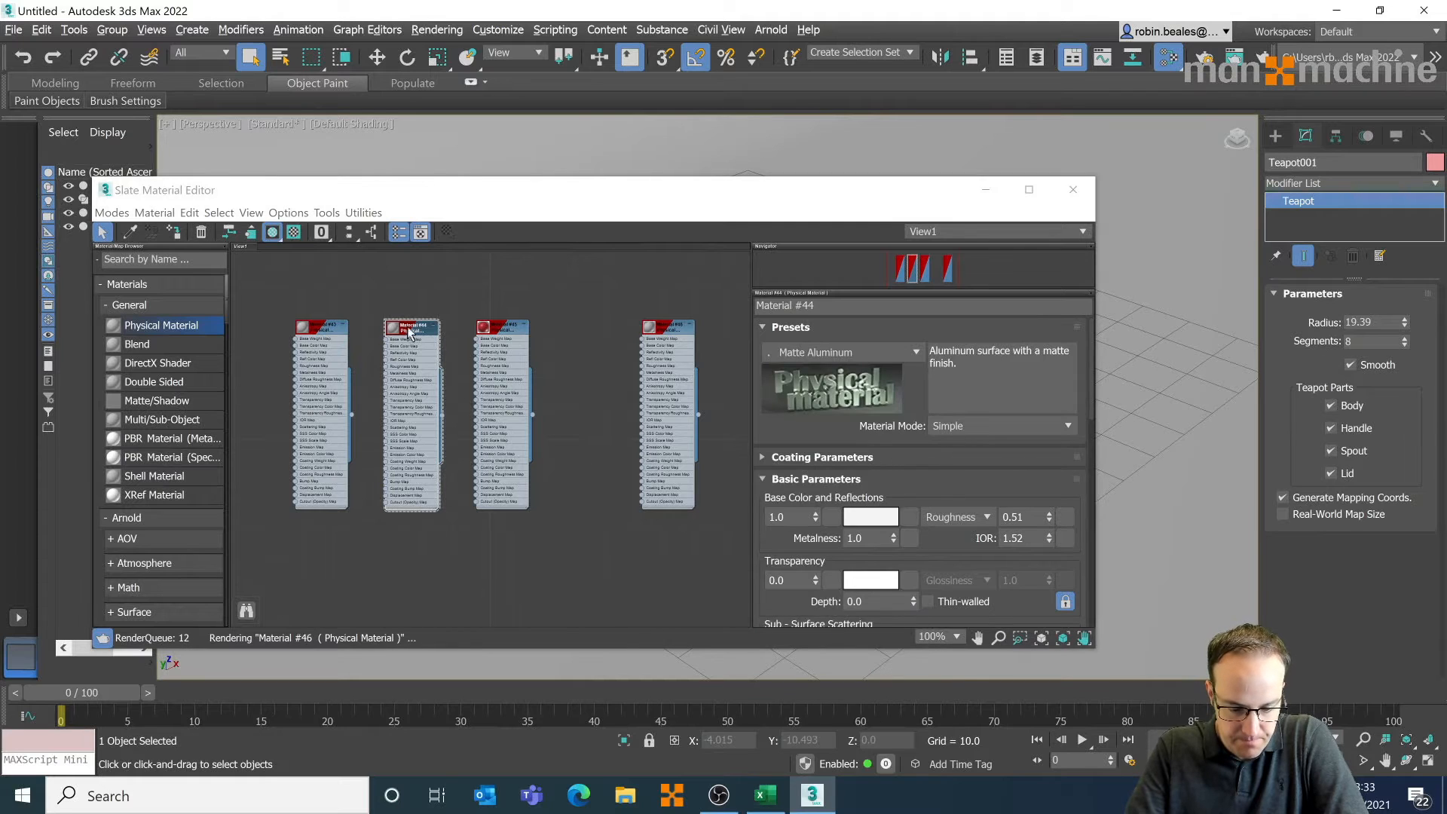
{"action": "left_click_drag", "start_coordinate": [494, 198], "coordinate": [610, 481]}
{"action": "left_click", "coordinate": [654, 259]}
{"action": "left_click", "coordinate": [415, 554]}
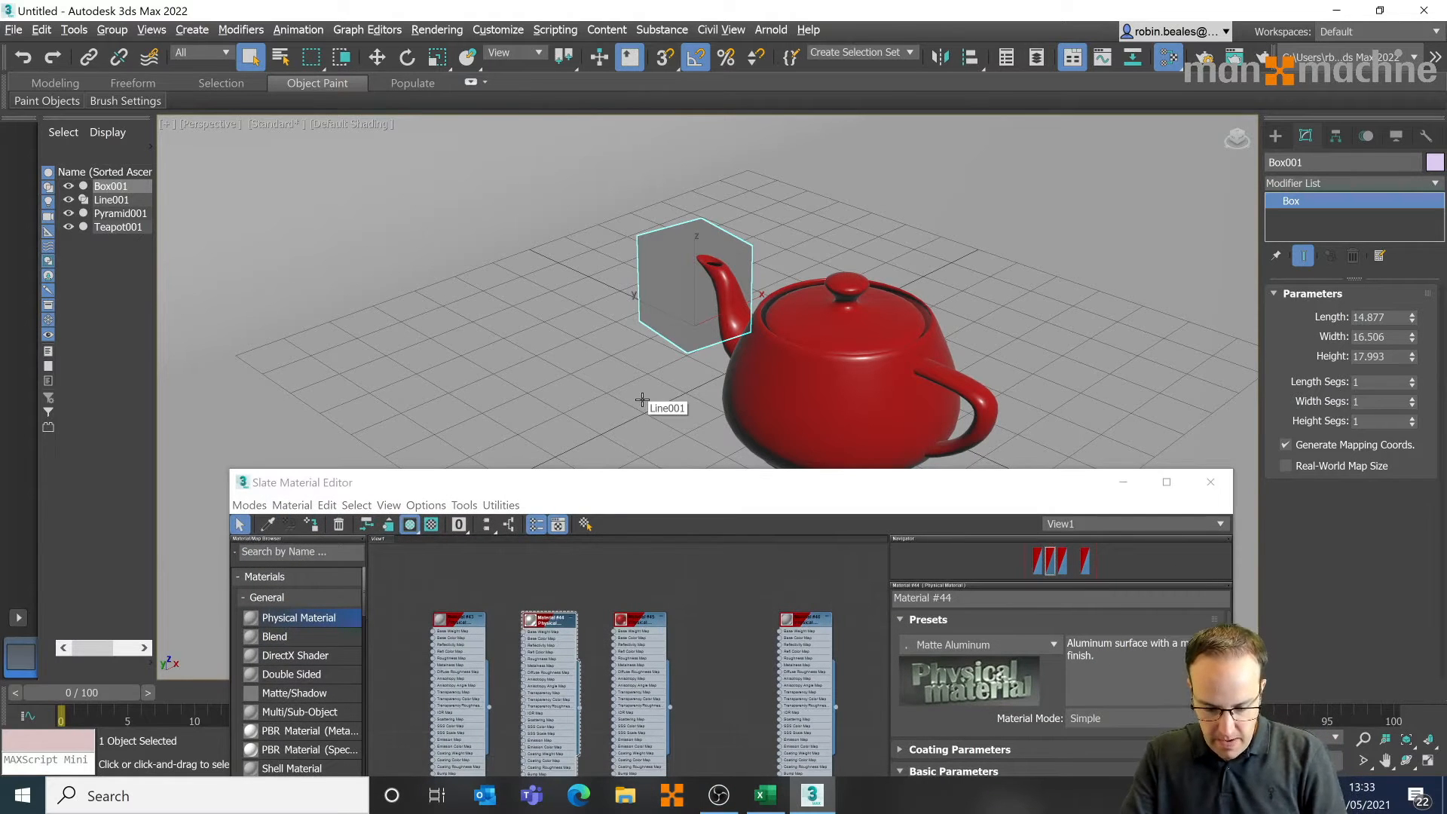
- Give the first material the Glossy Paint preset and a strong blue base color
{"action": "key", "text": "ctrl+r"}
{"action": "mouse_move", "coordinate": [624, 362]}
{"action": "left_mouse_down"}
{"action": "mouse_move", "coordinate": [633, 349]}
{"action": "mouse_move", "coordinate": [611, 349]}
{"action": "left_mouse_up"}
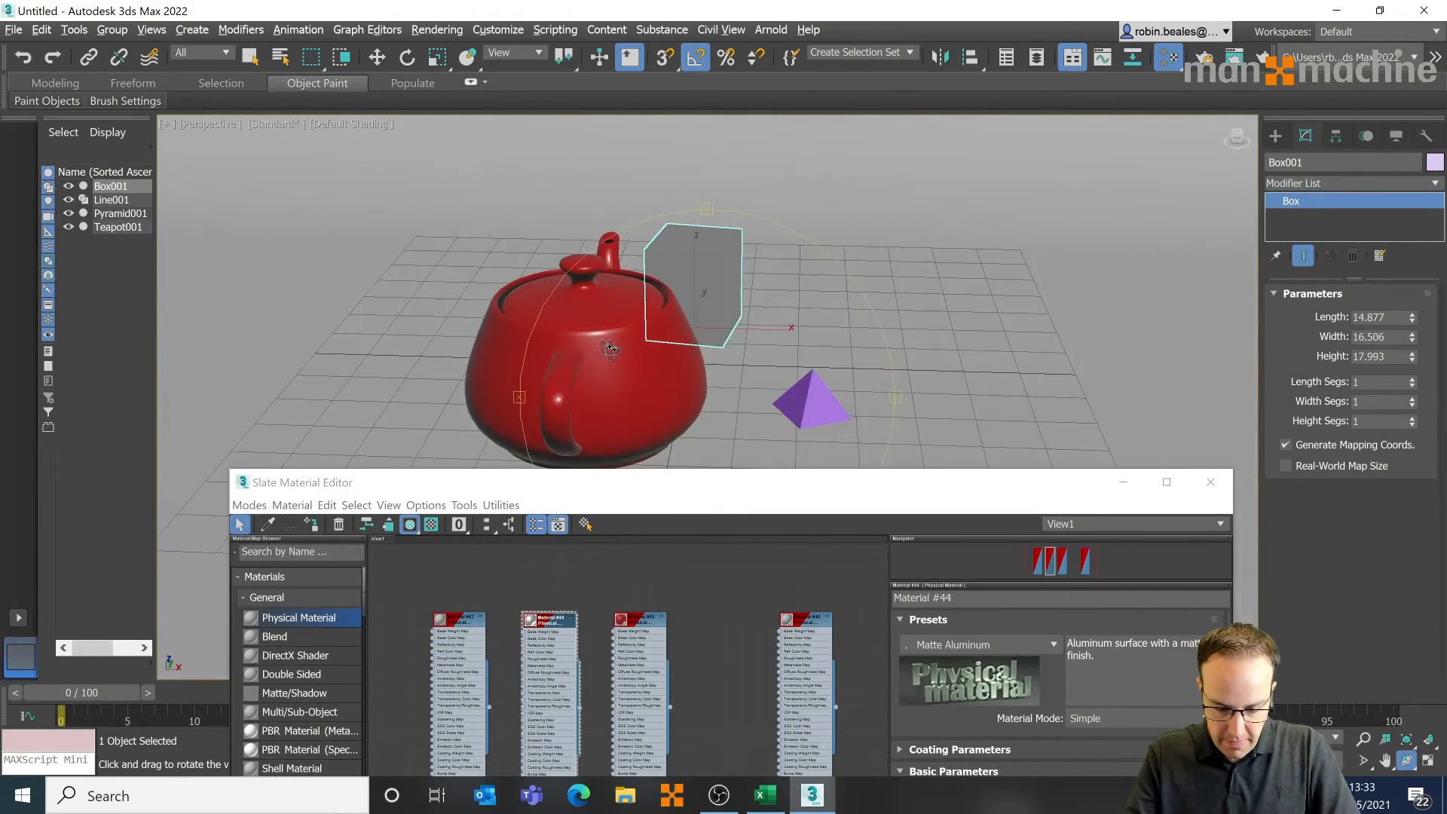
{"action": "right_click", "coordinate": [666, 384]}
{"action": "left_click", "coordinate": [459, 619]}
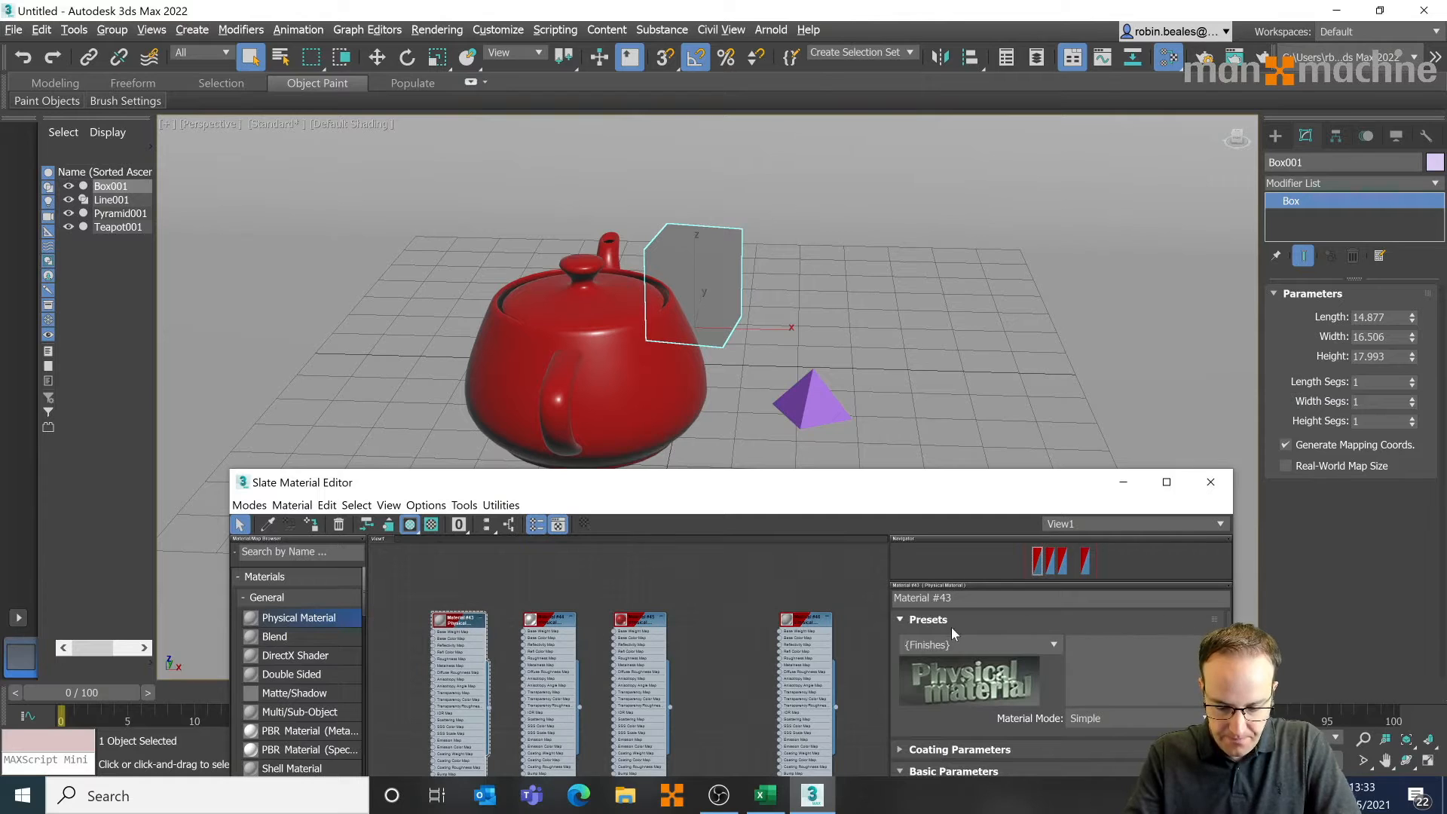
{"action": "left_click", "coordinate": [997, 641]}
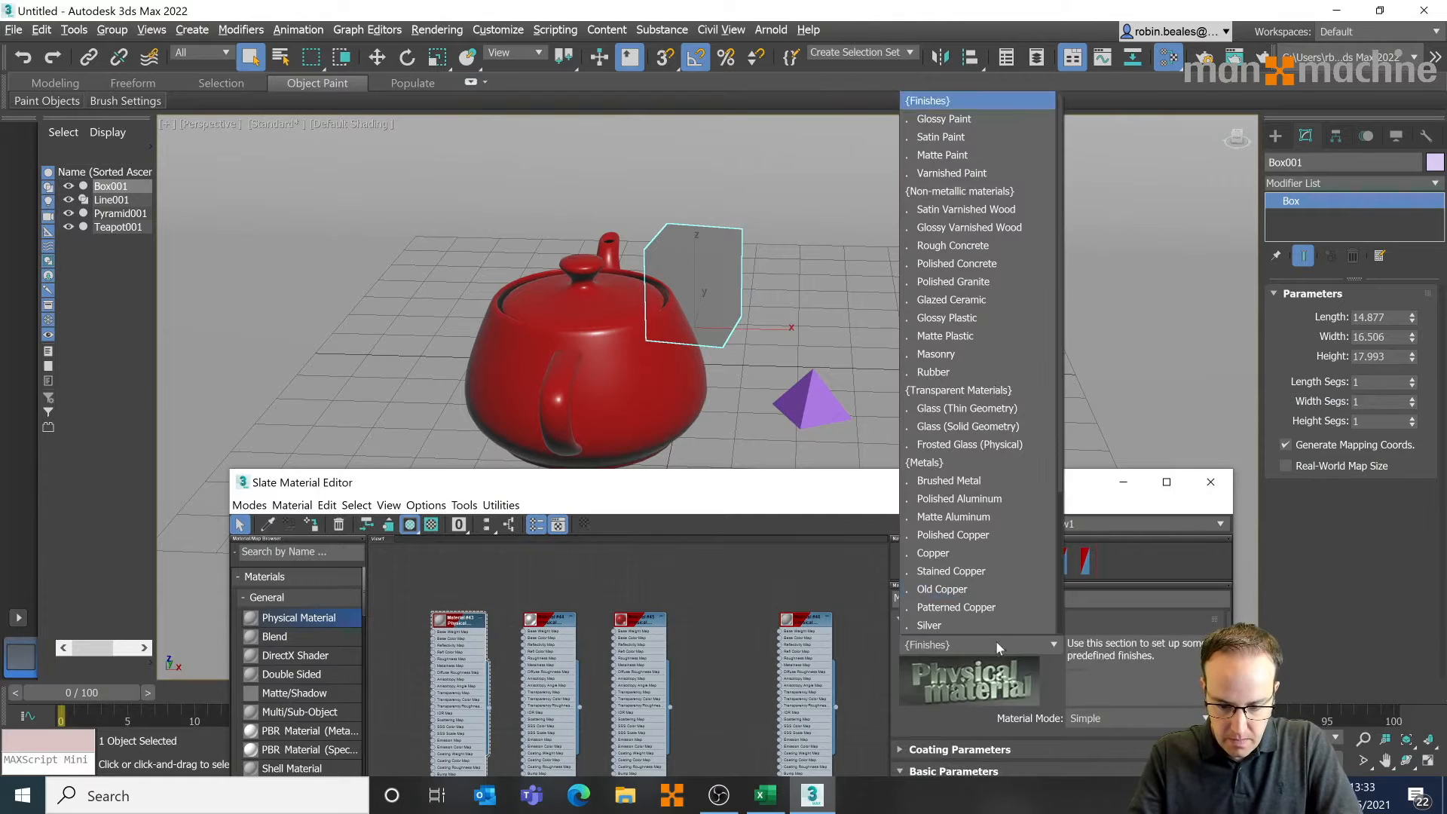
{"action": "left_click", "coordinate": [951, 120]}
{"action": "left_click", "coordinate": [574, 632]}
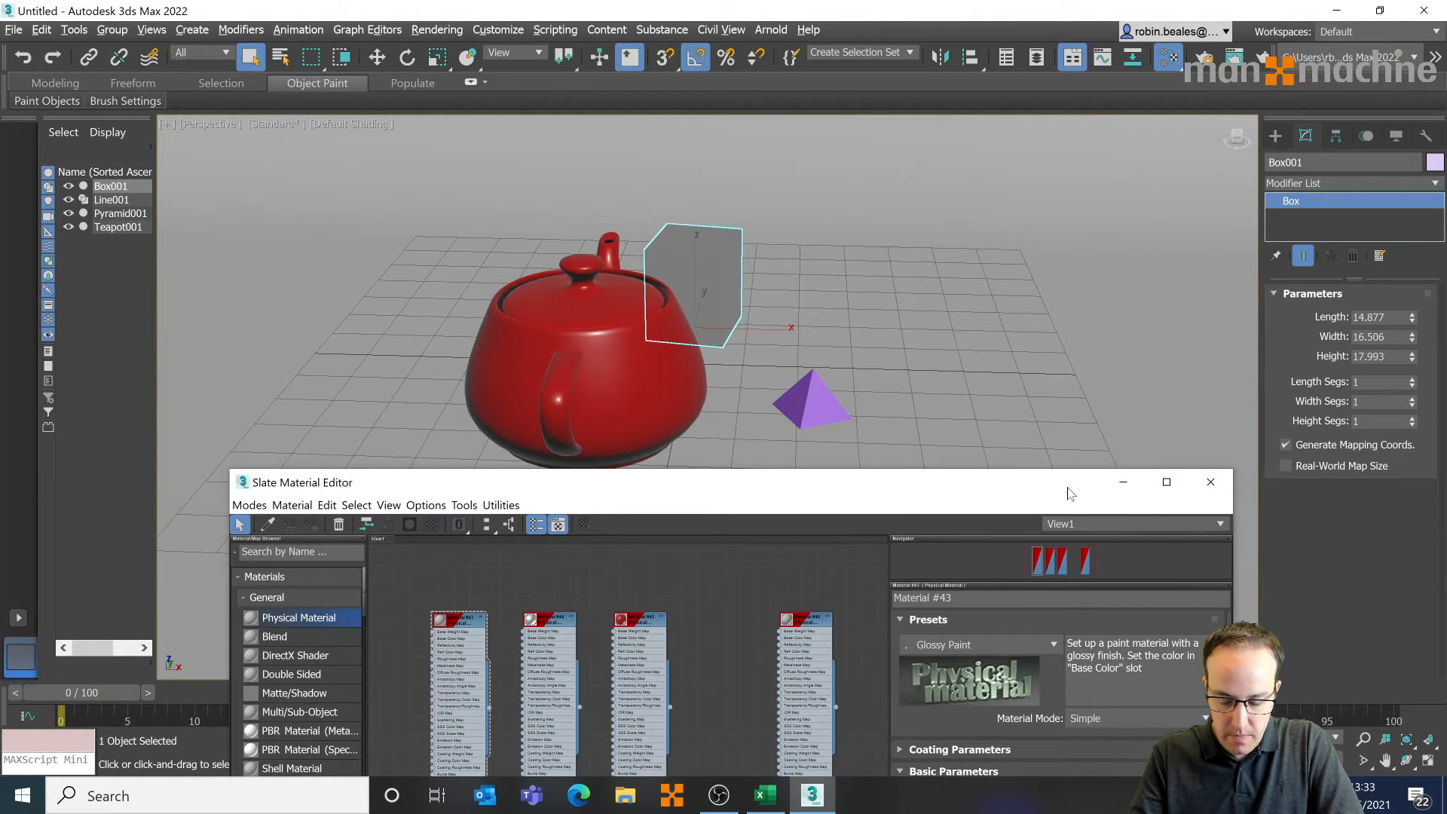
{"action": "left_click_drag", "start_coordinate": [1067, 493], "coordinate": [926, 295]}
{"action": "left_click", "coordinate": [890, 620]}
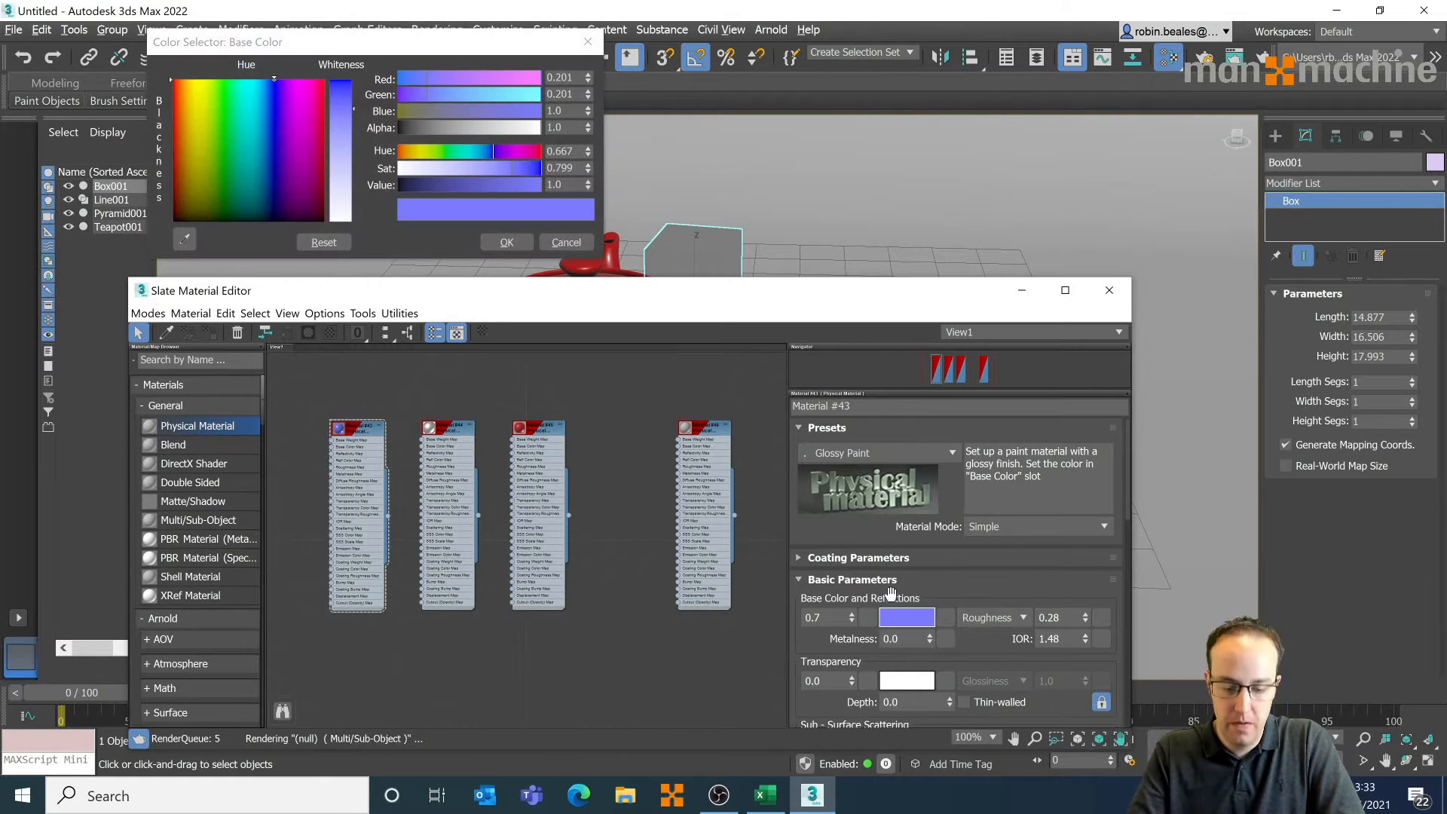
{"action": "left_click", "coordinate": [267, 141]}
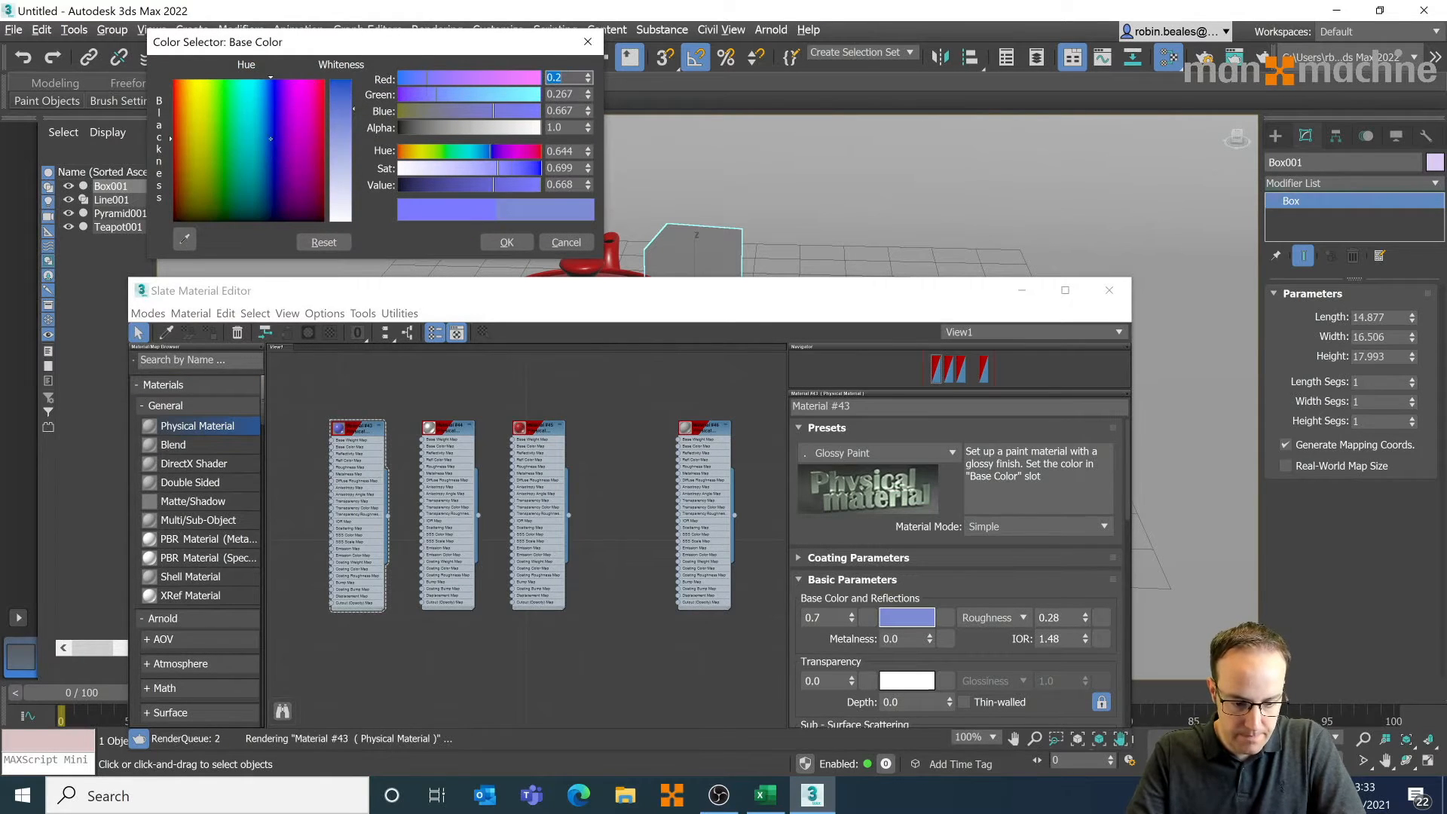
{"action": "mouse_move", "coordinate": [341, 109]}
{"action": "left_mouse_down"}
{"action": "mouse_move", "coordinate": [342, 127]}
{"action": "mouse_move", "coordinate": [341, 85]}
{"action": "left_mouse_up"}
{"action": "left_click", "coordinate": [506, 242]}
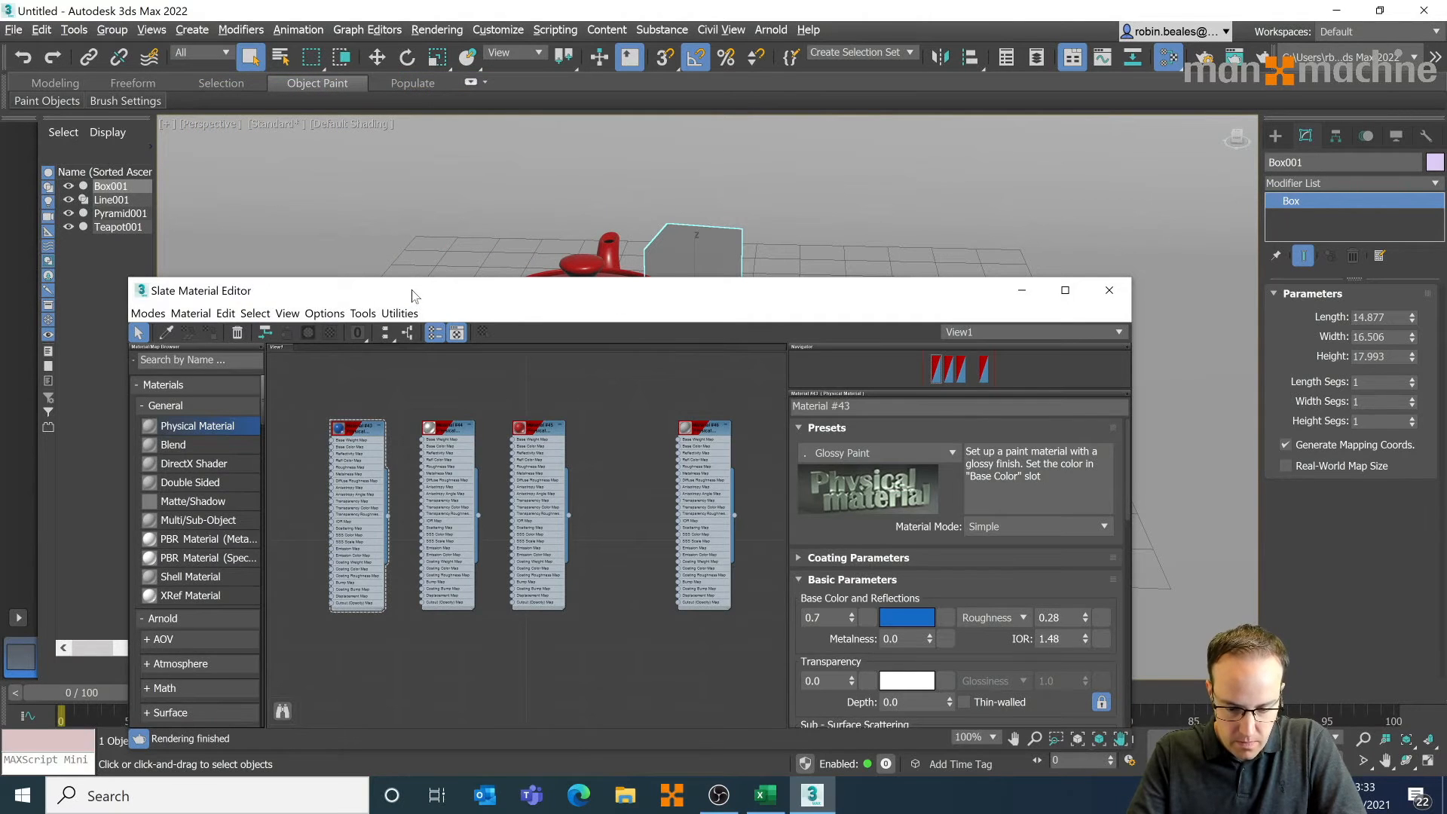
- Assign the blue glossy paint material to the pyramid and close the material editor
{"action": "left_click_drag", "start_coordinate": [412, 296], "coordinate": [462, 501]}
{"action": "left_click", "coordinate": [821, 398]}
{"action": "left_click_drag", "start_coordinate": [782, 503], "coordinate": [784, 231]}
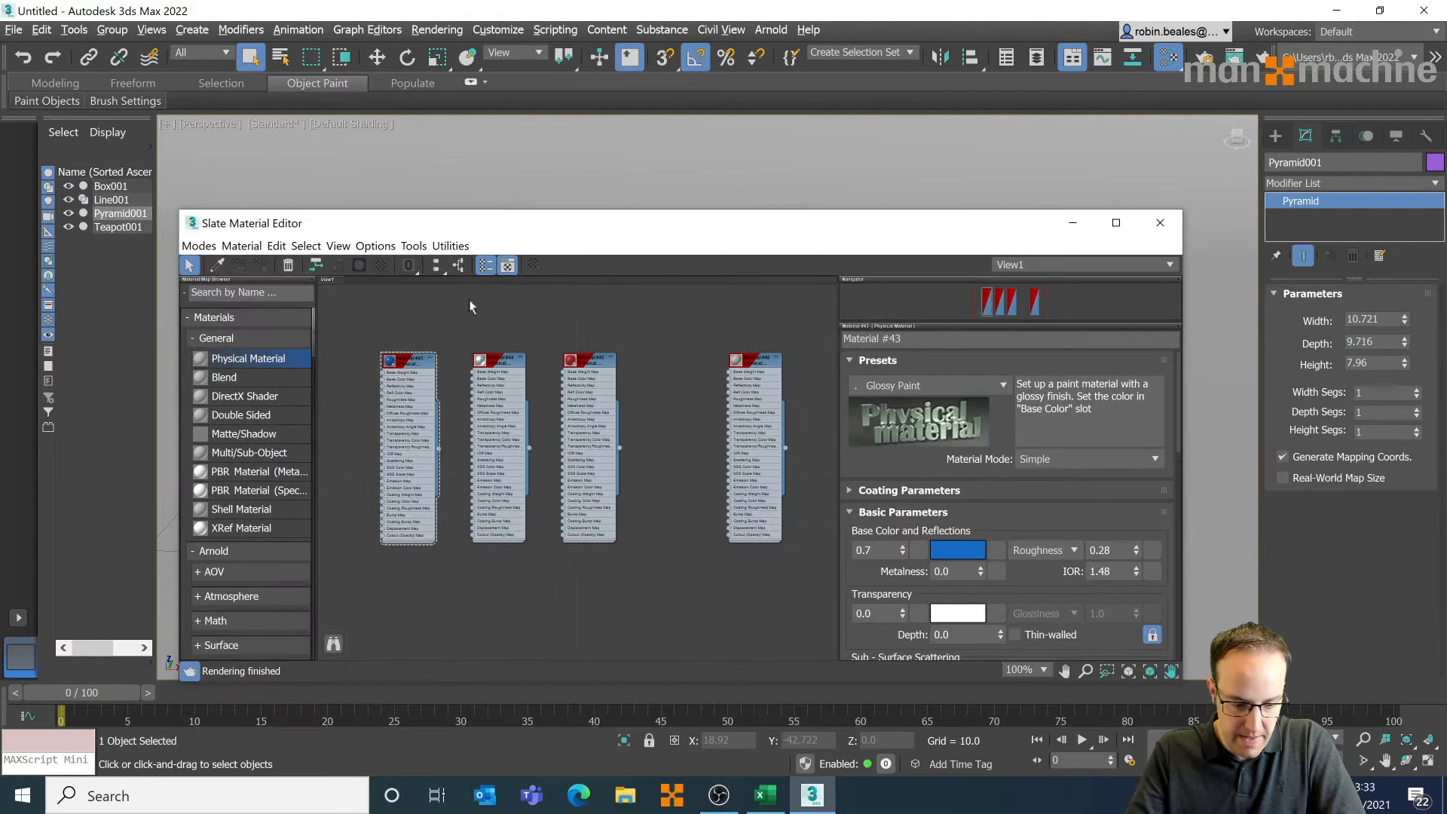
{"action": "left_click_drag", "start_coordinate": [550, 207], "coordinate": [585, 478]}
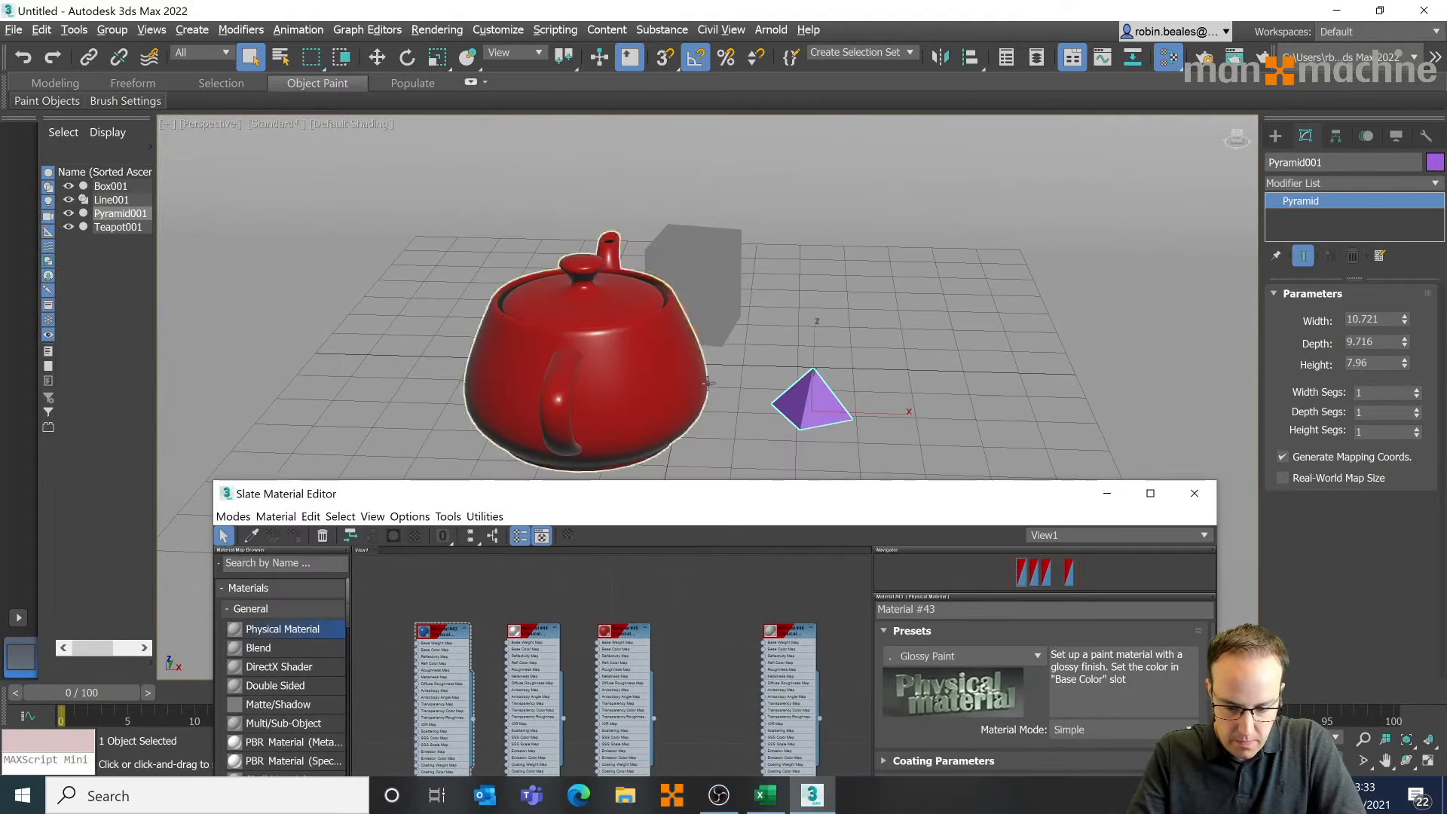
{"action": "left_click", "coordinate": [423, 637]}
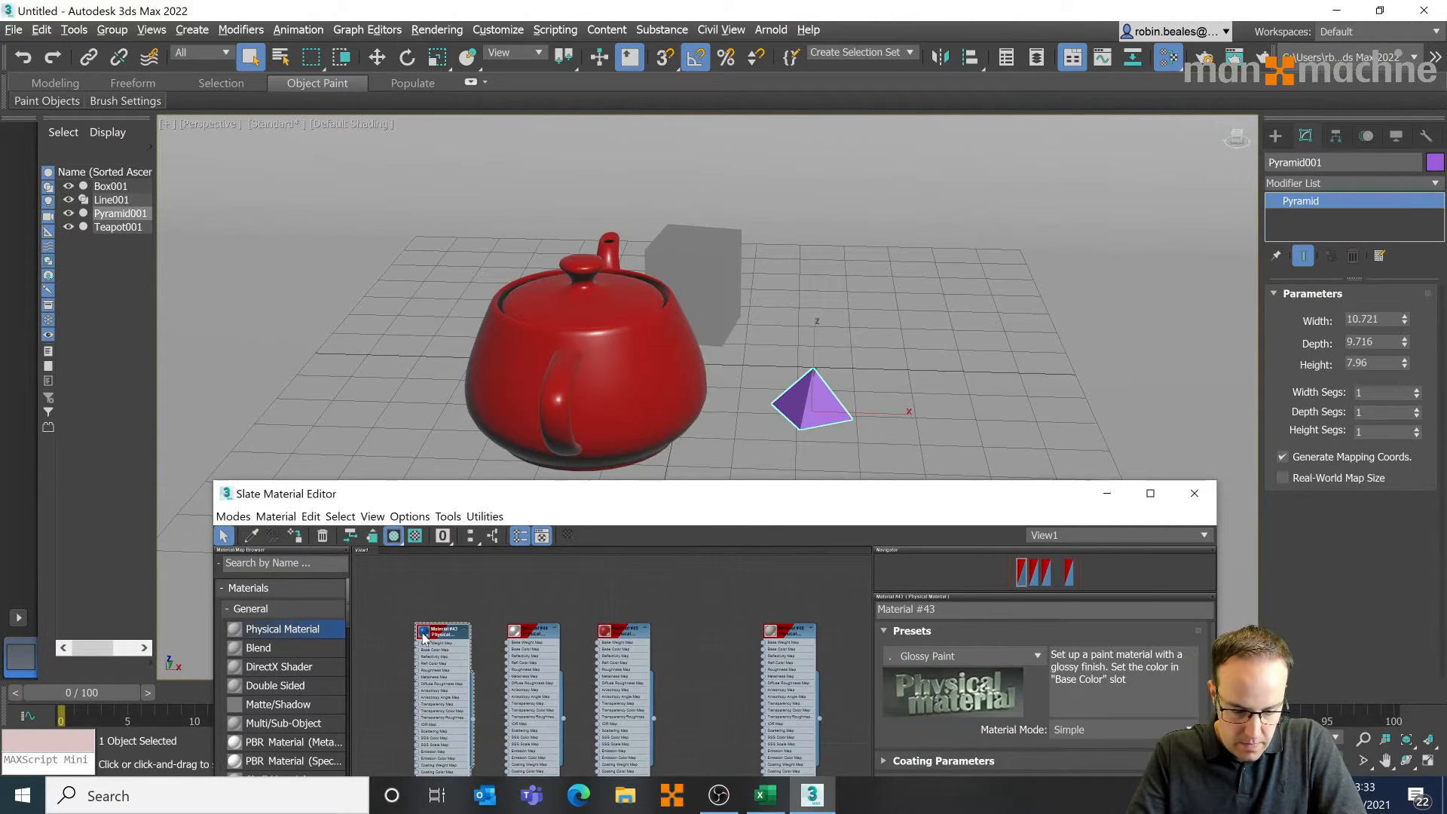
{"action": "left_click", "coordinate": [296, 536]}
{"action": "left_click", "coordinate": [1194, 493]}
- In the Top view, move the teapot in the negative X direction and rotate it clockwise so its spout points diagonally towards the backdrop
{"action": "left_click", "coordinate": [710, 259]}
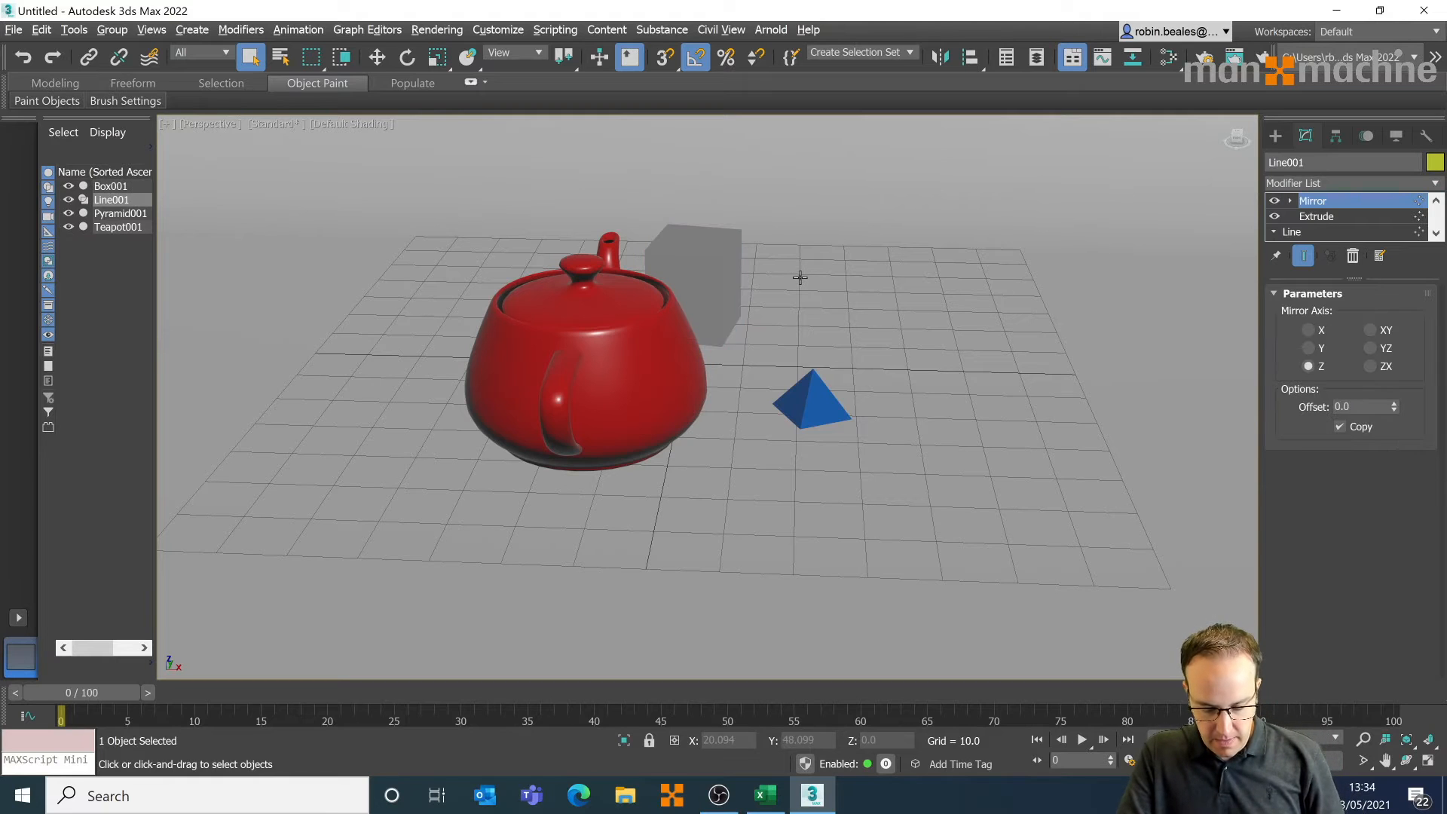
{"action": "key", "text": "t"}
{"action": "scroll", "coordinate": [794, 337], "scroll_direction": "down", "scroll_amount": 3}
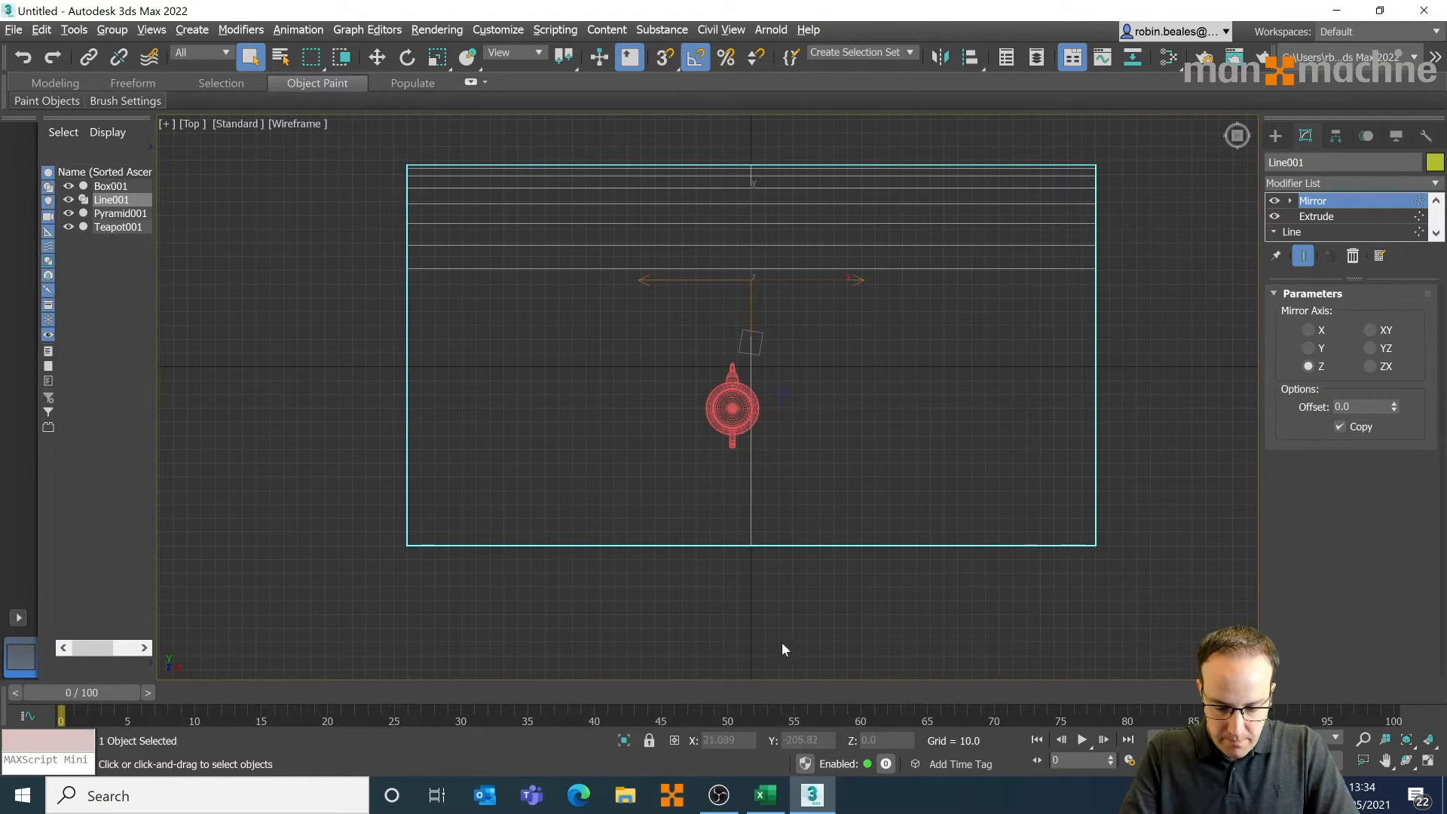
{"action": "left_click", "coordinate": [725, 374]}
{"action": "key", "text": "w"}
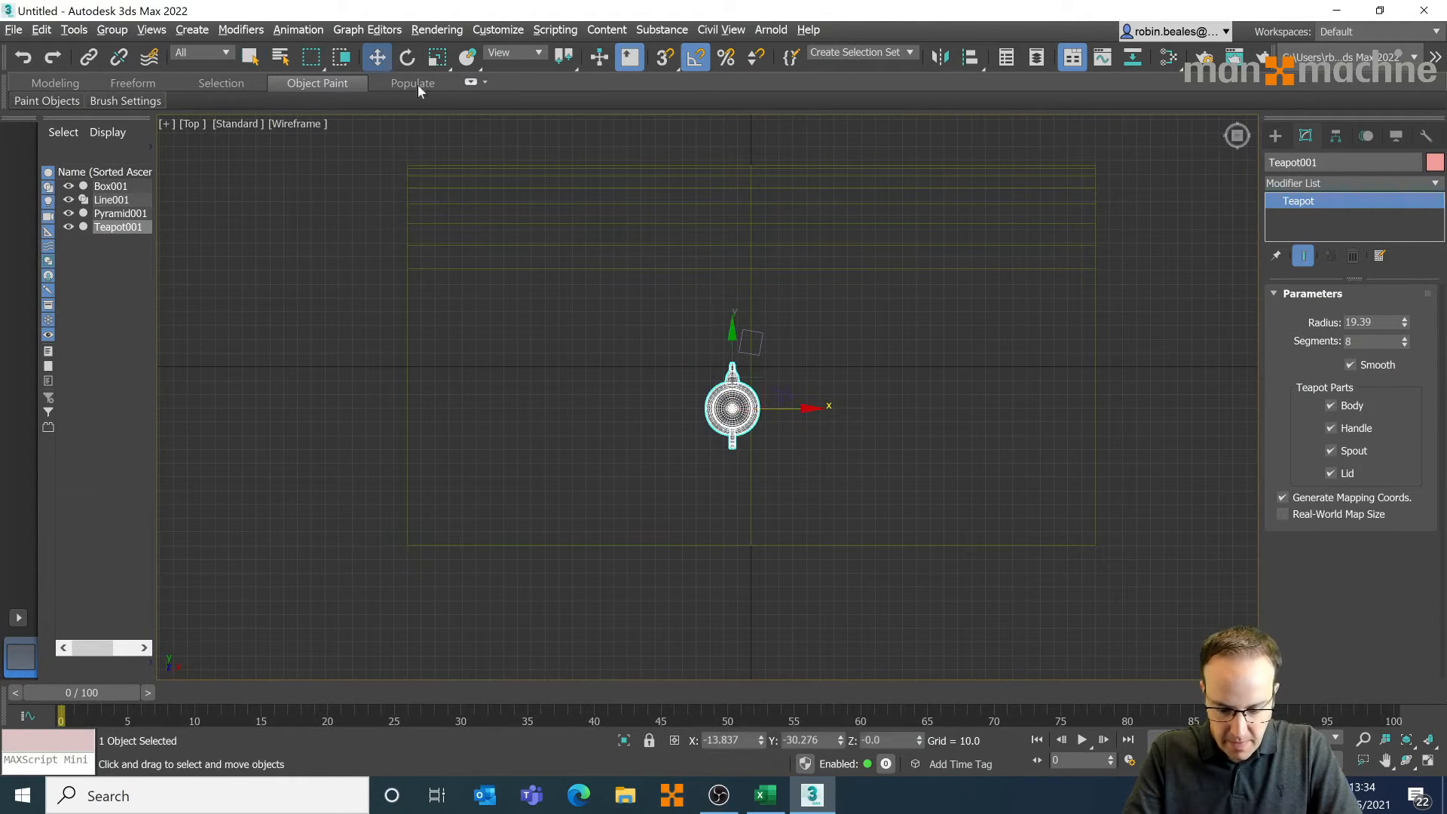
{"action": "left_click_drag", "start_coordinate": [798, 408], "coordinate": [748, 408]}
{"action": "left_click", "coordinate": [411, 58]}
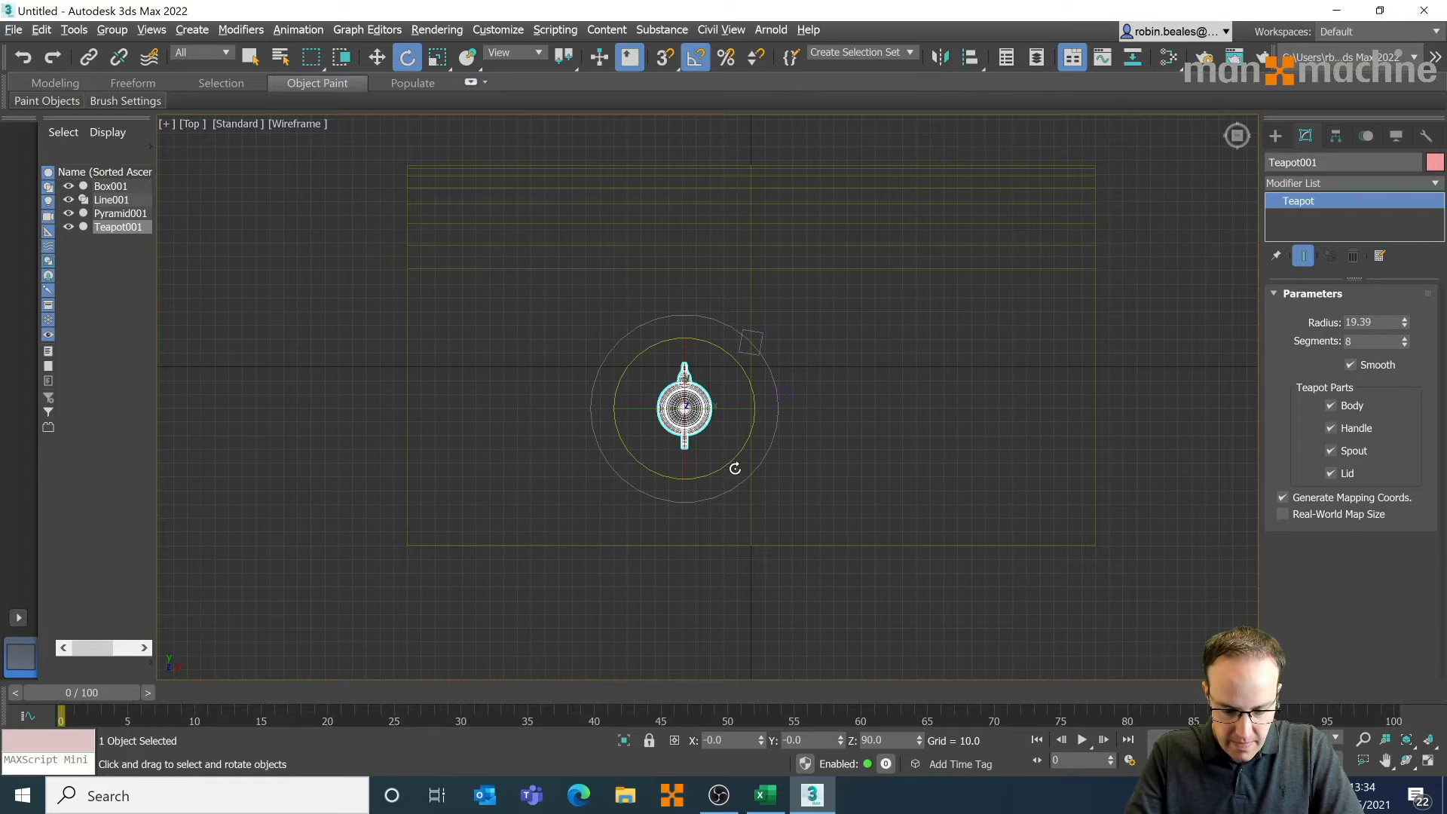
{"action": "left_click_drag", "start_coordinate": [735, 466], "coordinate": [724, 472]}
- Move the pyramid along the Y axis away from the backdrop's wall, to about Y -48
{"action": "left_click", "coordinate": [781, 392]}
{"action": "left_click", "coordinate": [782, 393]}
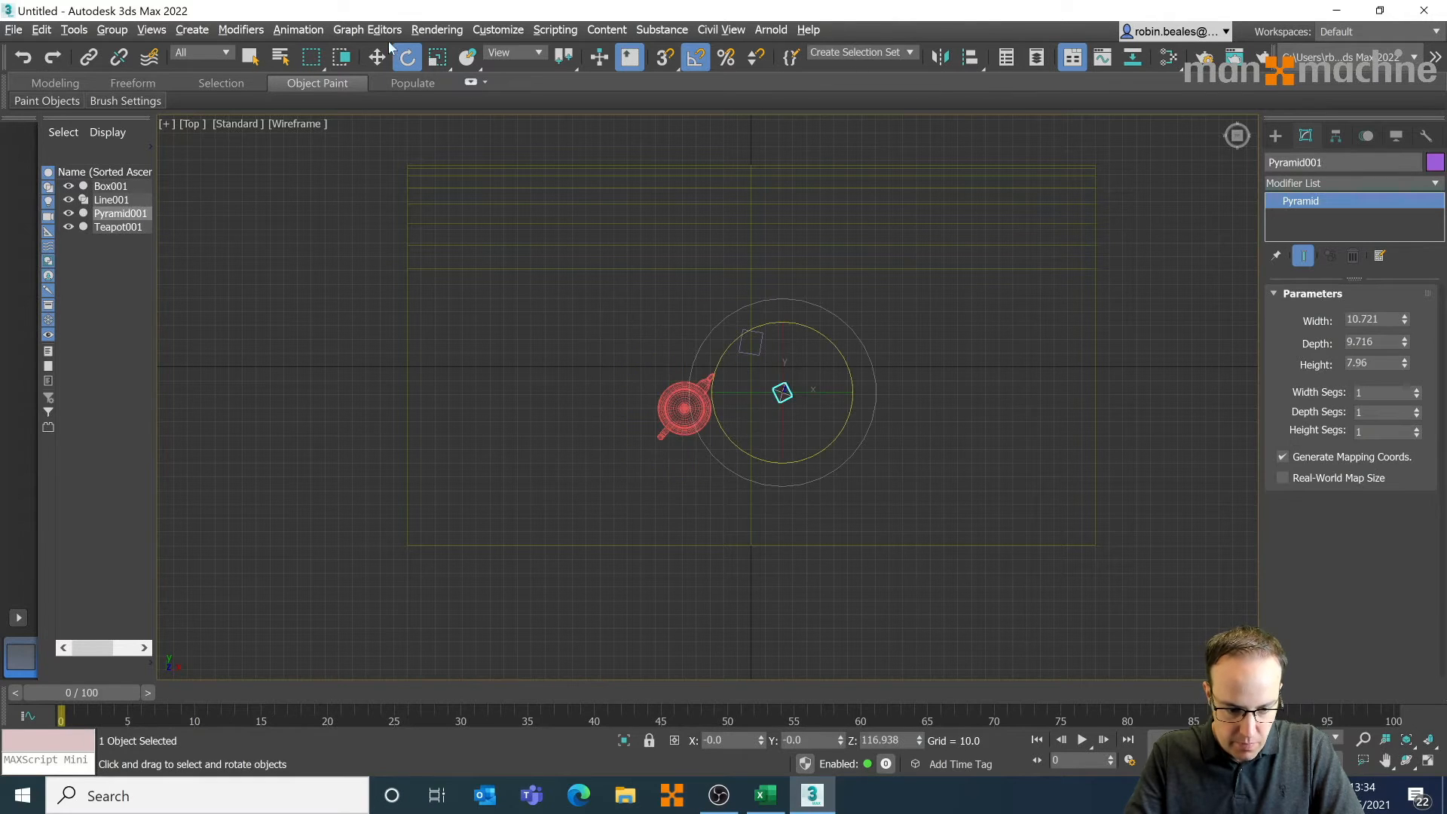
{"action": "left_click", "coordinate": [376, 57]}
{"action": "left_click_drag", "start_coordinate": [784, 339], "coordinate": [784, 378]}
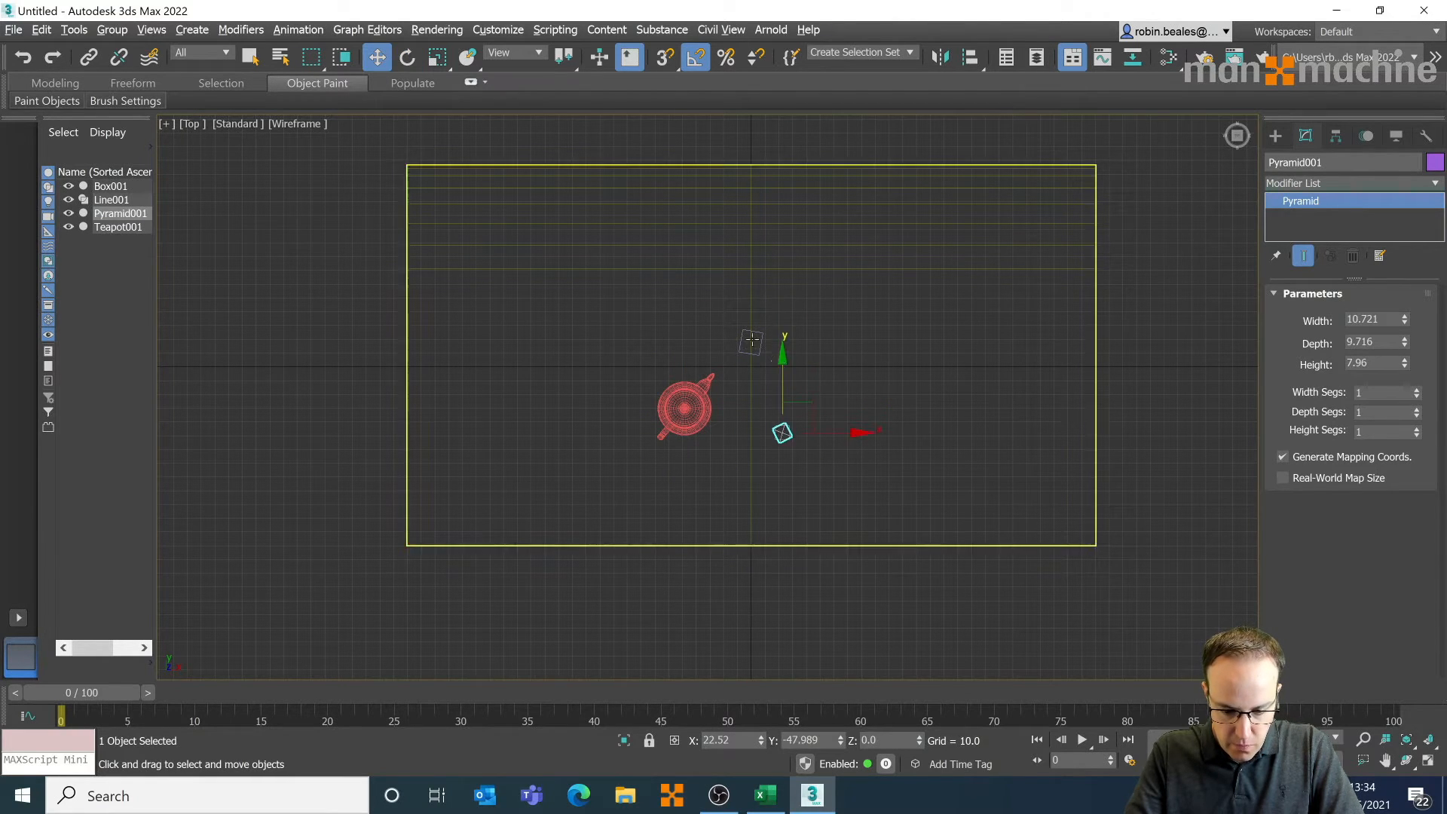
- Move the box along the Y axis away from the backdrop's wall, to about Y -11
{"action": "left_click", "coordinate": [752, 343]}
{"action": "left_click", "coordinate": [759, 334]}
{"action": "left_click_drag", "start_coordinate": [755, 291], "coordinate": [755, 328]}
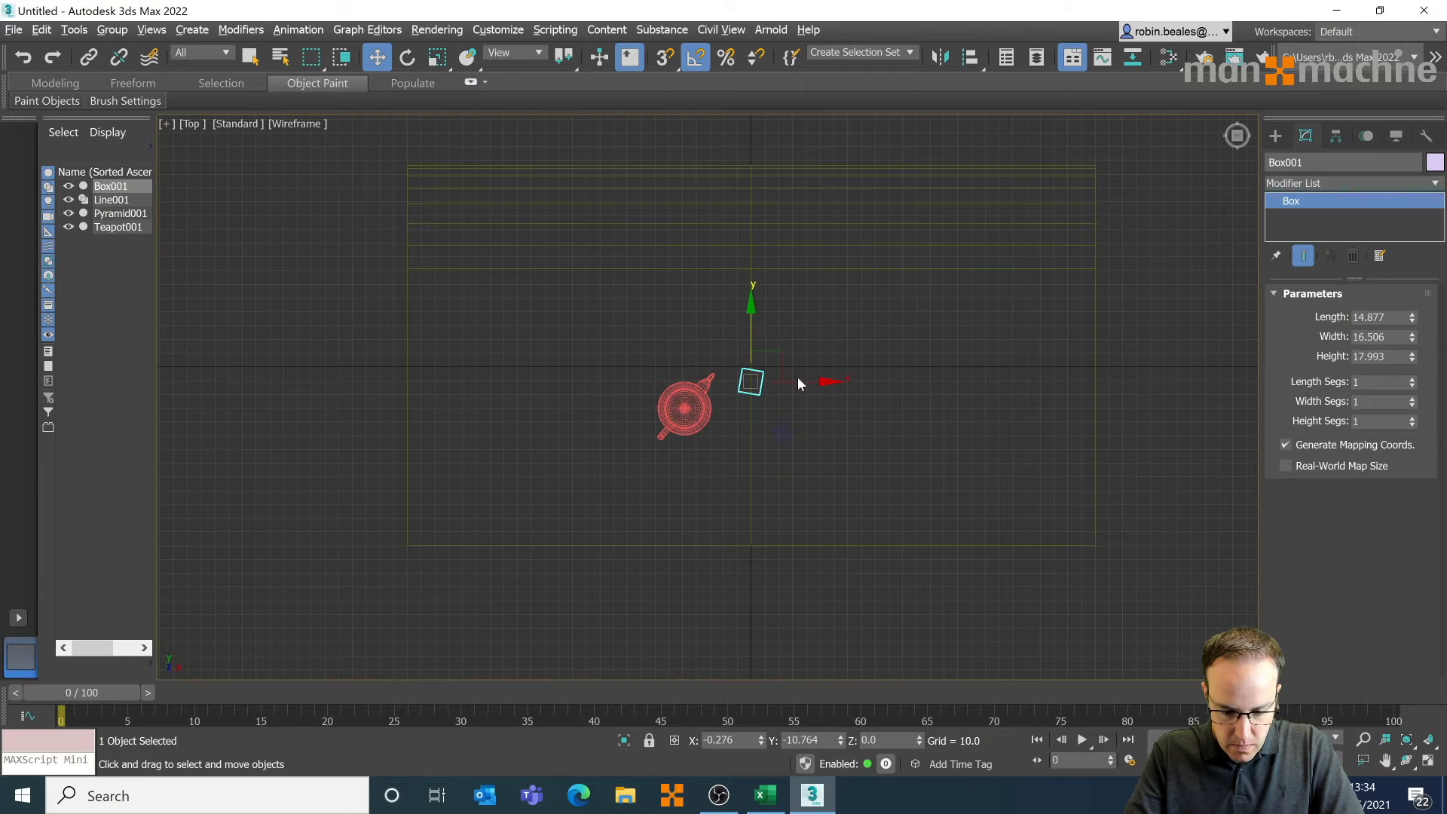
- Create a target camera in the Top view, placed in front of the backdrop at about X 59, Y -212 and aimed at the box
{"action": "left_click", "coordinate": [875, 532]}
{"action": "left_click", "coordinate": [1275, 136]}
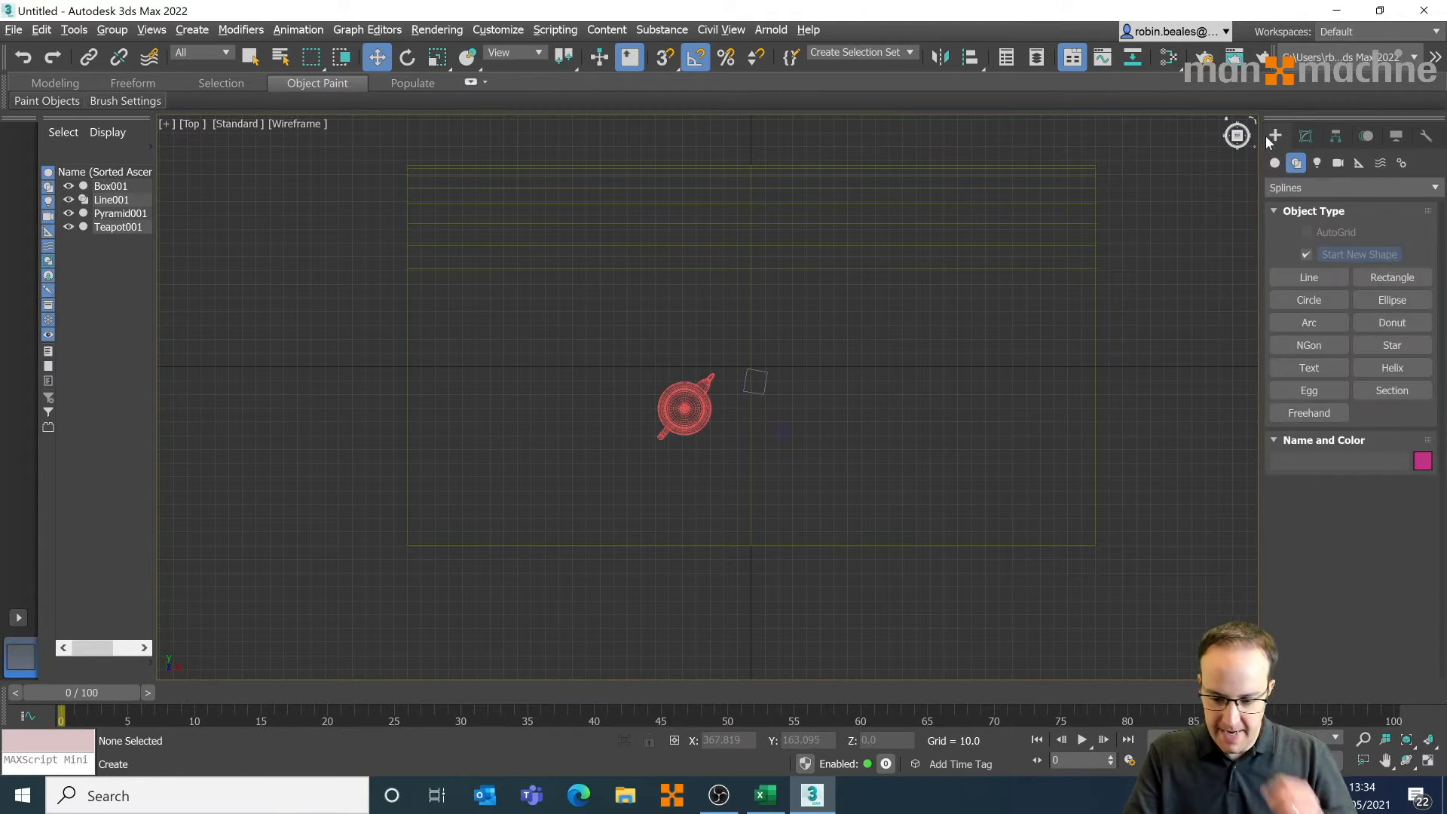
{"action": "left_click", "coordinate": [1338, 163]}
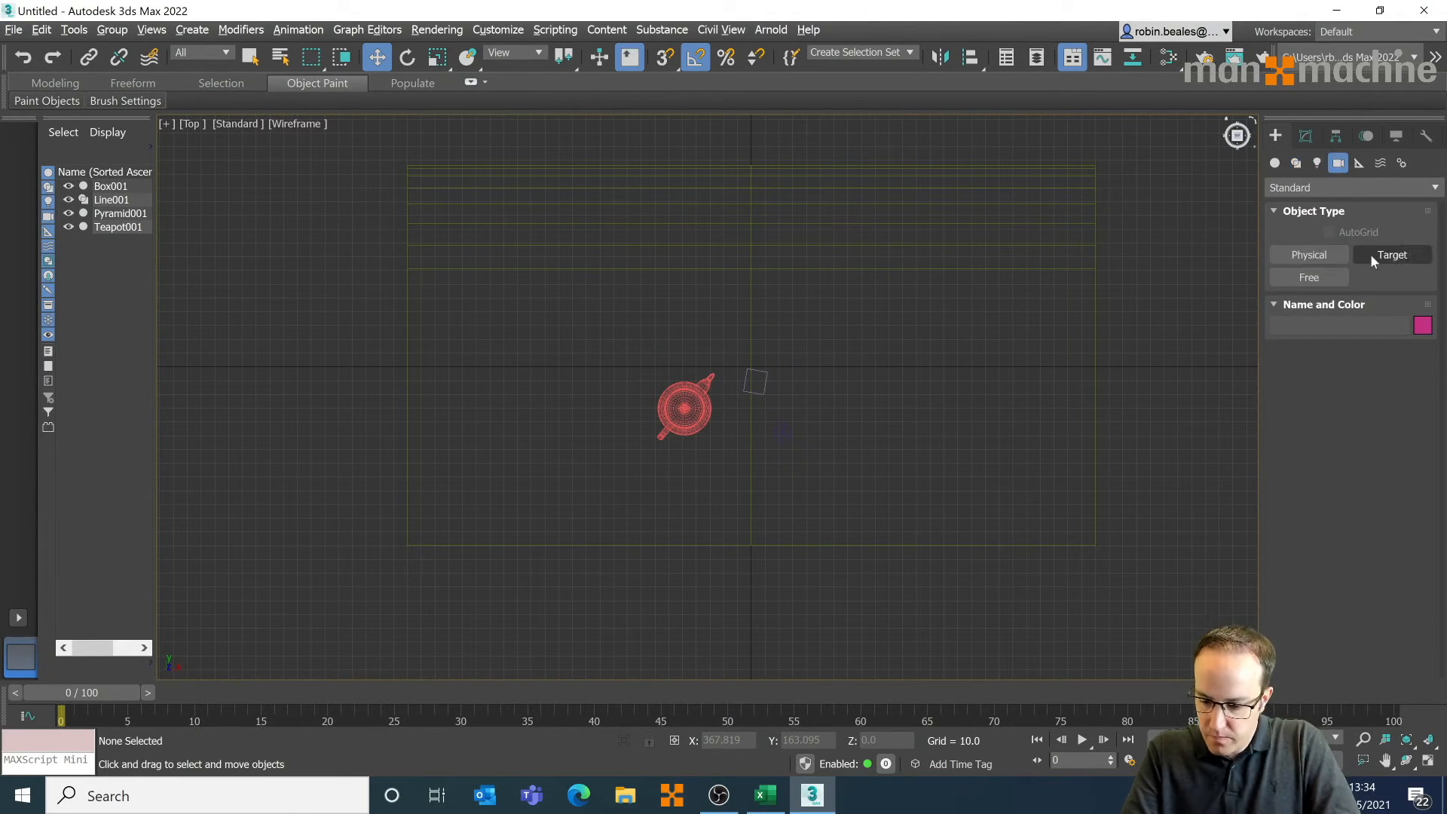
{"action": "left_click", "coordinate": [1371, 254]}
{"action": "middle_click_drag", "start_coordinate": [802, 648], "coordinate": [801, 585]}
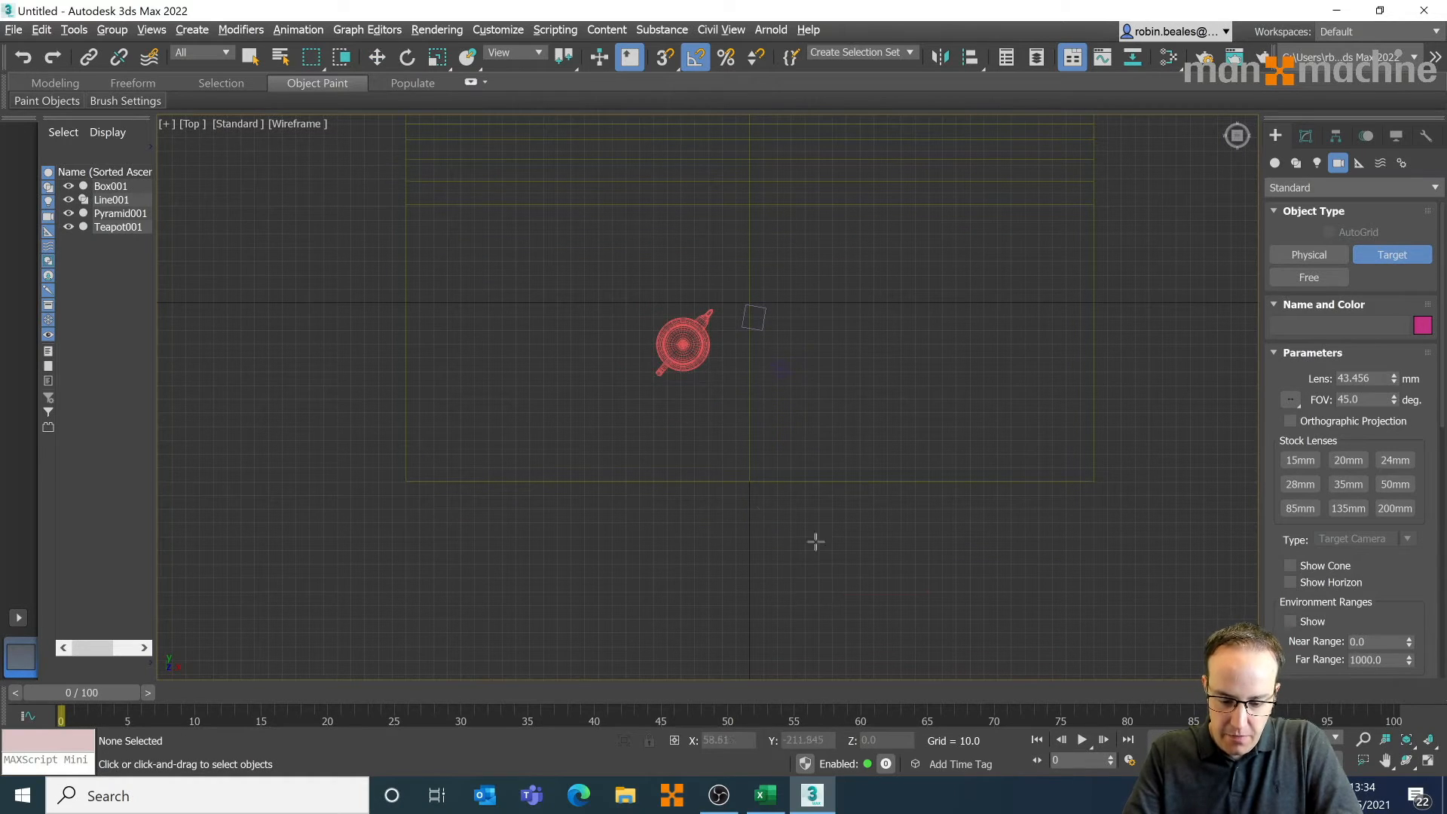
{"action": "left_click_drag", "start_coordinate": [829, 592], "coordinate": [750, 320]}
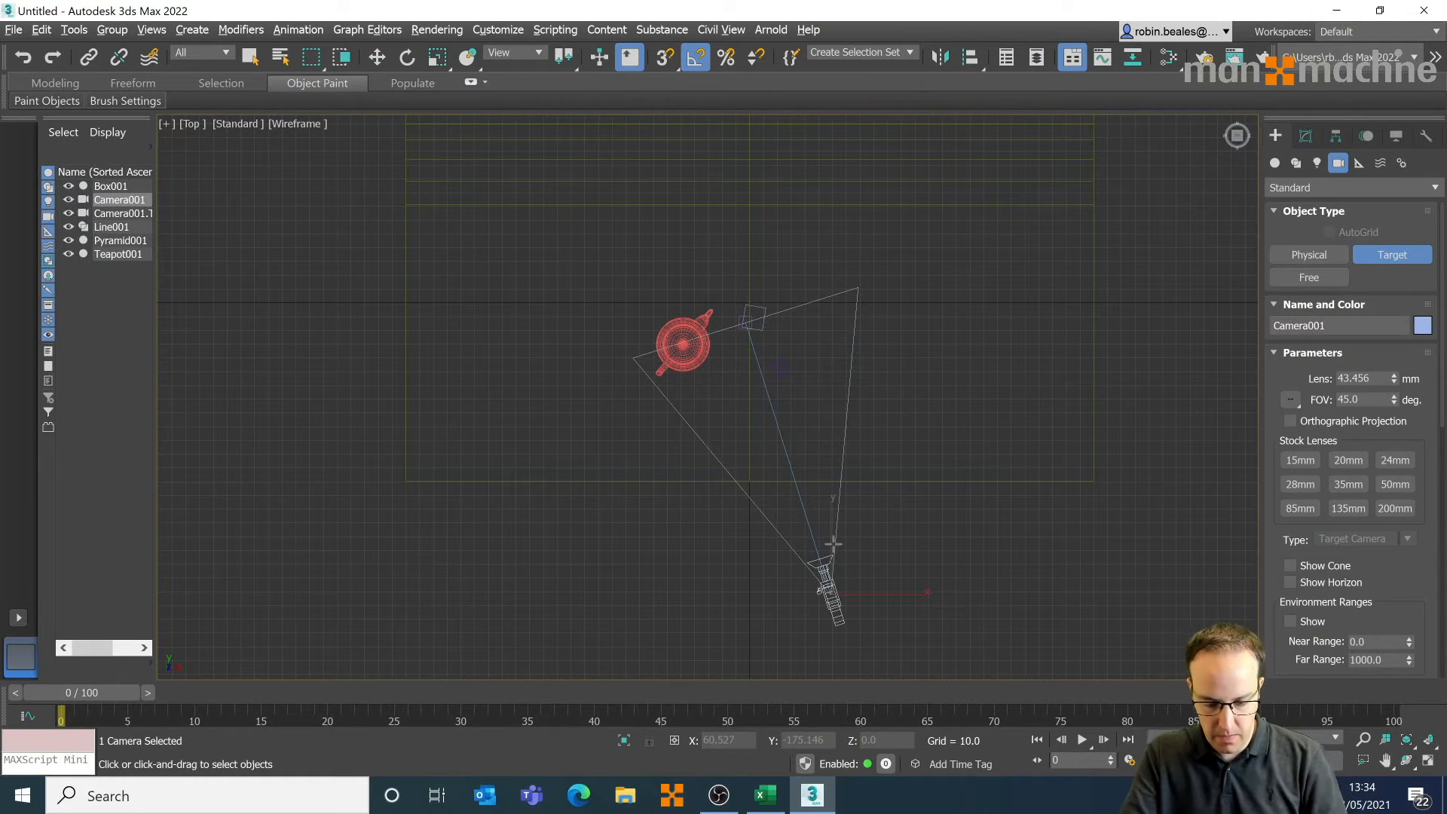
- In the Left view, raise the camera about 42 units above the floor along the vertical axis
{"action": "key", "text": "l"}
{"action": "left_click", "coordinate": [377, 56]}
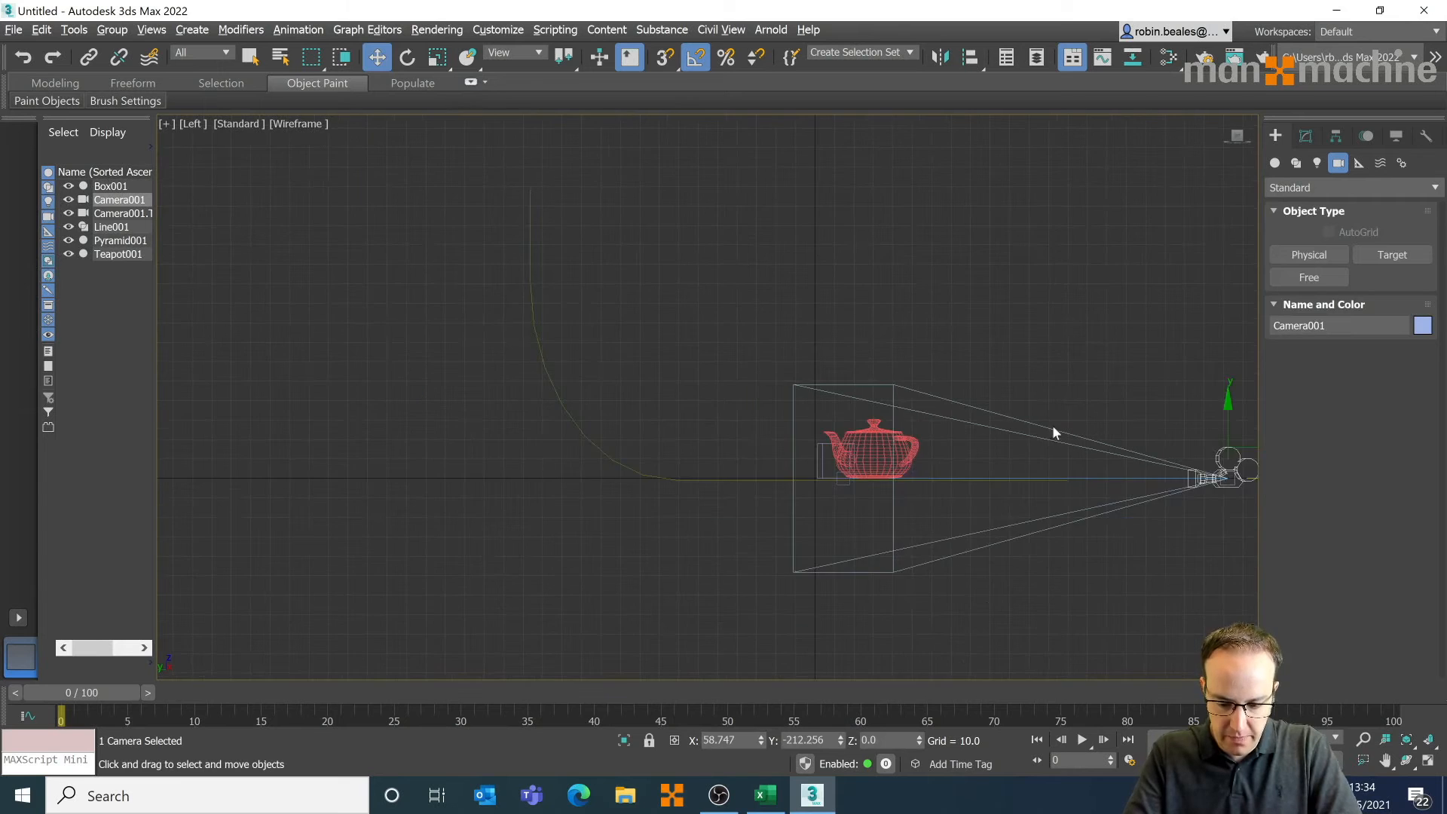
{"action": "middle_click_drag", "start_coordinate": [1053, 427], "coordinate": [1008, 413]}
{"action": "left_click_drag", "start_coordinate": [1052, 424], "coordinate": [1056, 342]}
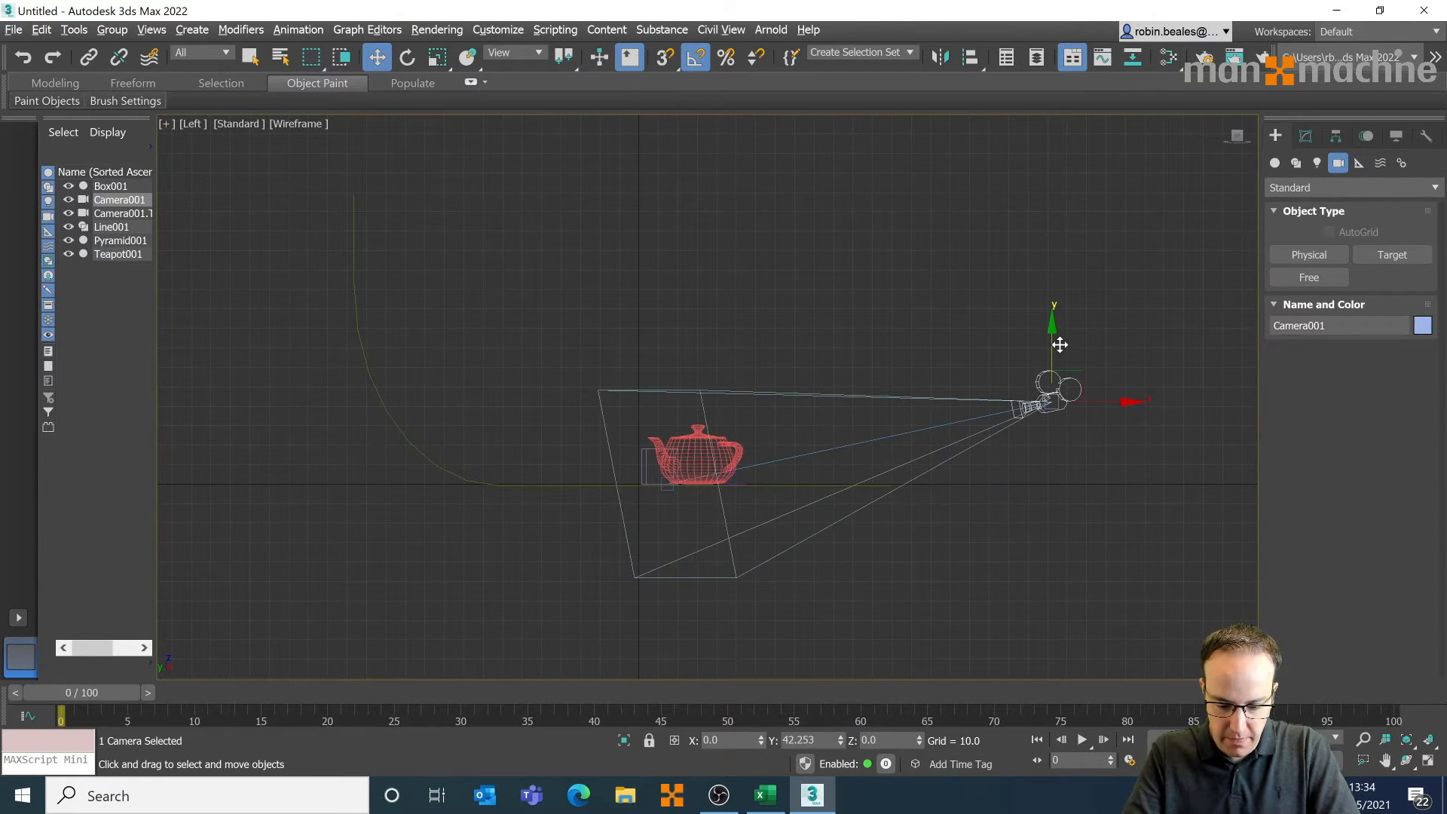
{"action": "left_click", "coordinate": [1043, 496]}
- Show the camera view instead of the perspective view and move the camera closer to the objects in the Top view
{"action": "key", "text": "alt+w"}
{"action": "left_click", "coordinate": [1029, 478]}
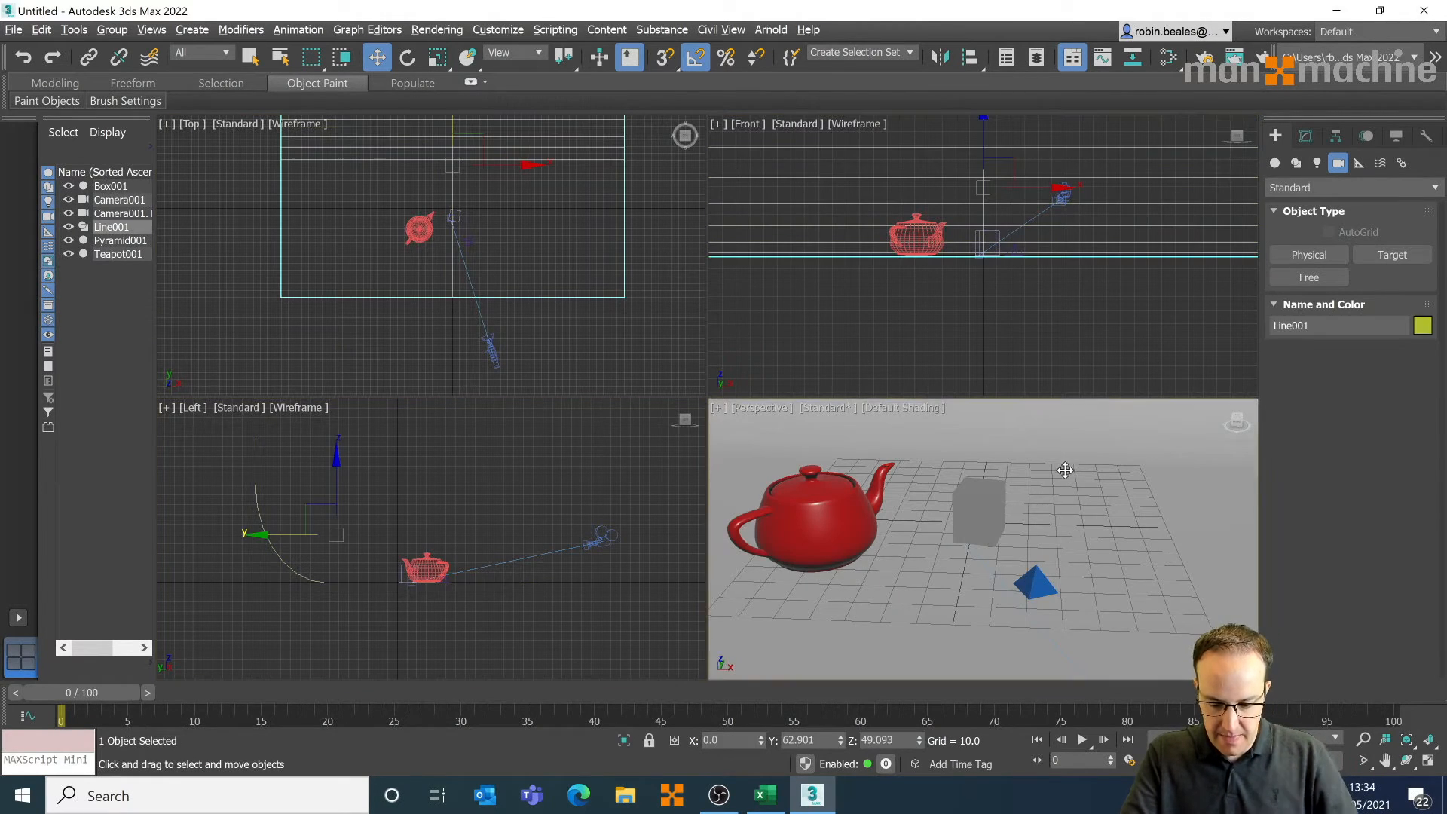
{"action": "left_click", "coordinate": [491, 351]}
{"action": "left_click_drag", "start_coordinate": [492, 304], "coordinate": [494, 262]}
{"action": "left_click_drag", "start_coordinate": [550, 311], "coordinate": [533, 311]}
{"action": "left_click_drag", "start_coordinate": [477, 256], "coordinate": [477, 267]}
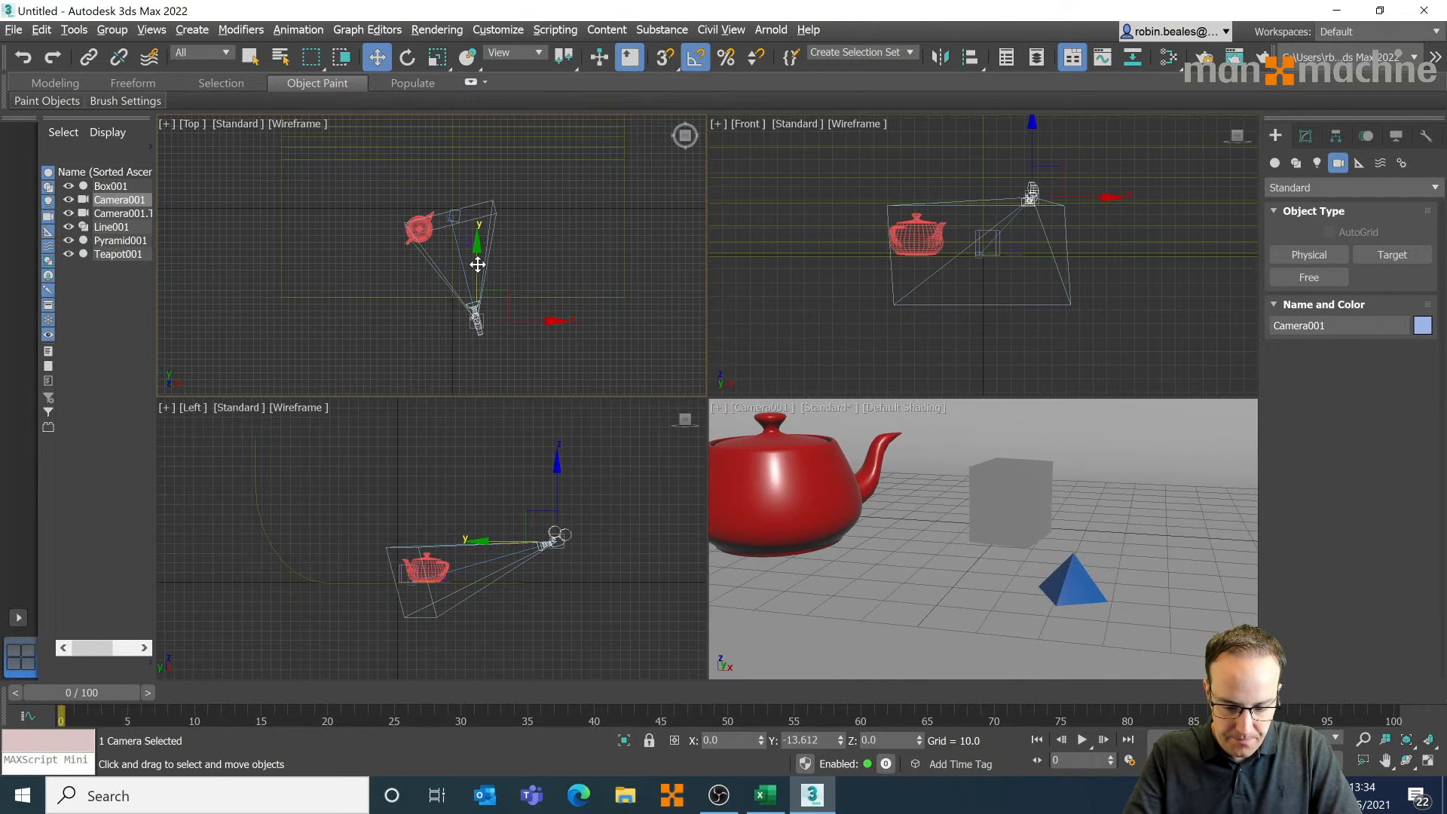
- Widen the camera's field of view slightly, then truck and dolly it so the whole teapot, box and pyramid are in frame
{"action": "left_click", "coordinate": [957, 530]}
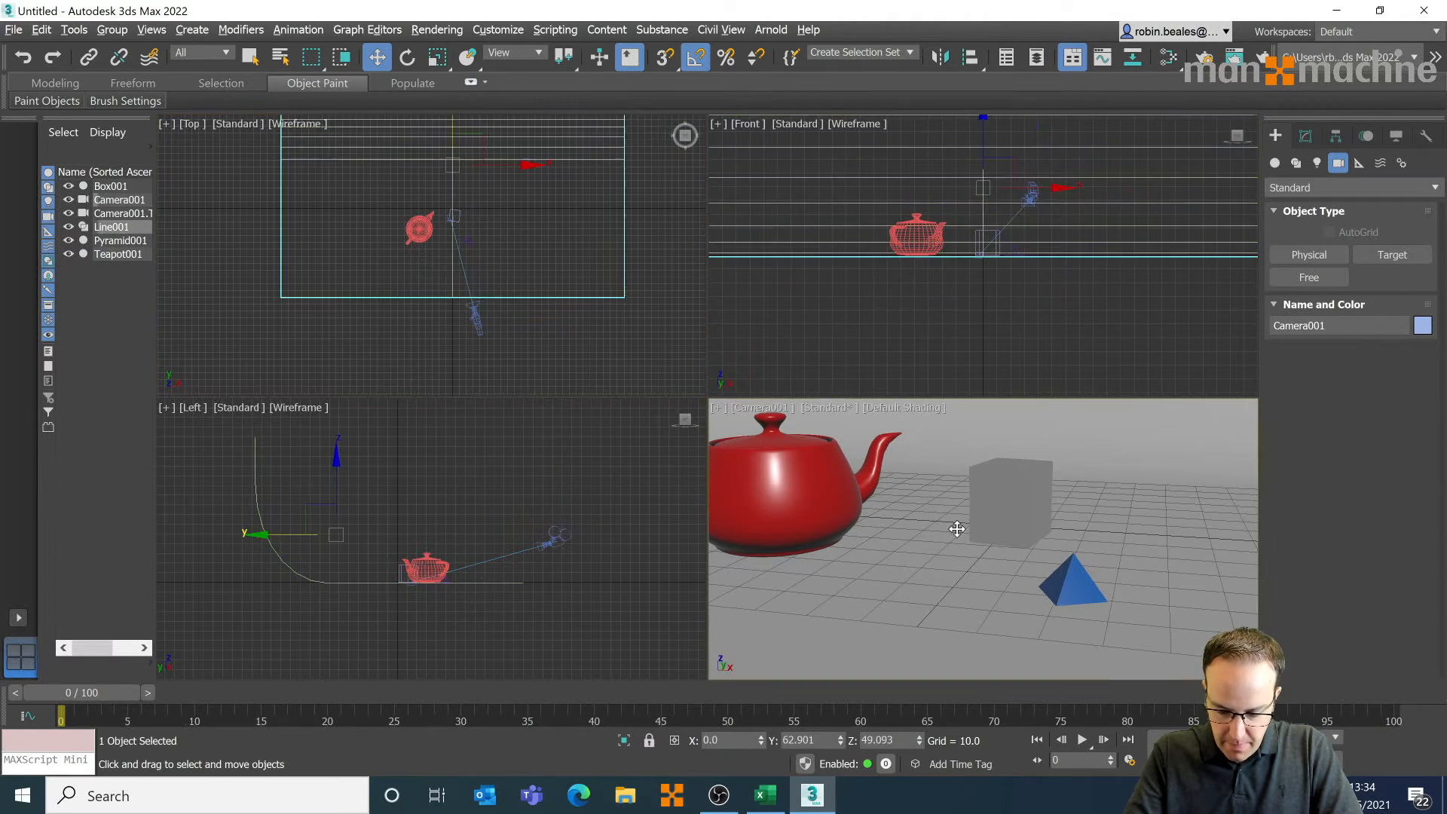
{"action": "left_click", "coordinate": [1363, 761]}
{"action": "left_click_drag", "start_coordinate": [918, 503], "coordinate": [919, 524]}
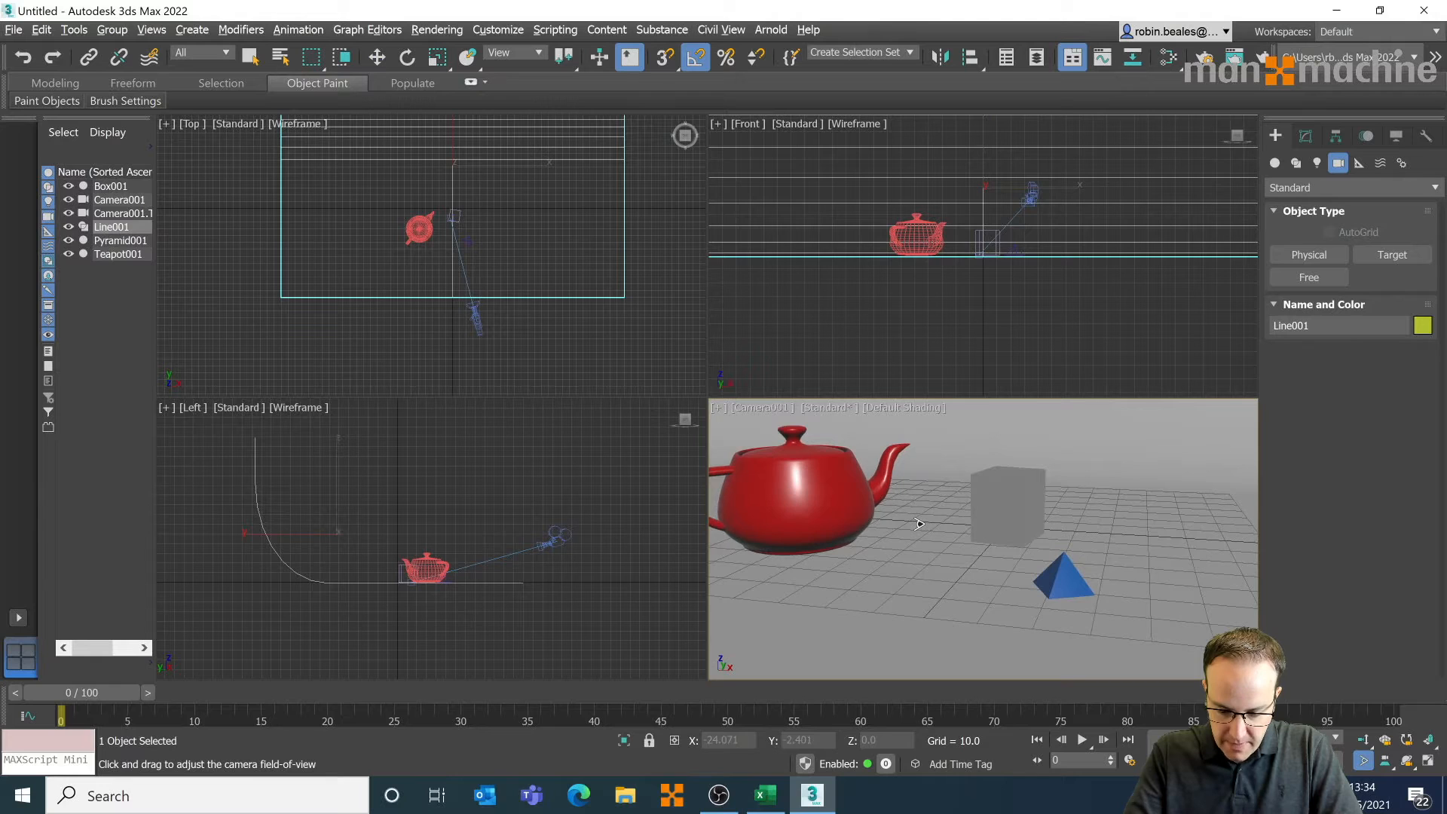
{"action": "middle_click_drag", "start_coordinate": [918, 524], "coordinate": [989, 520]}
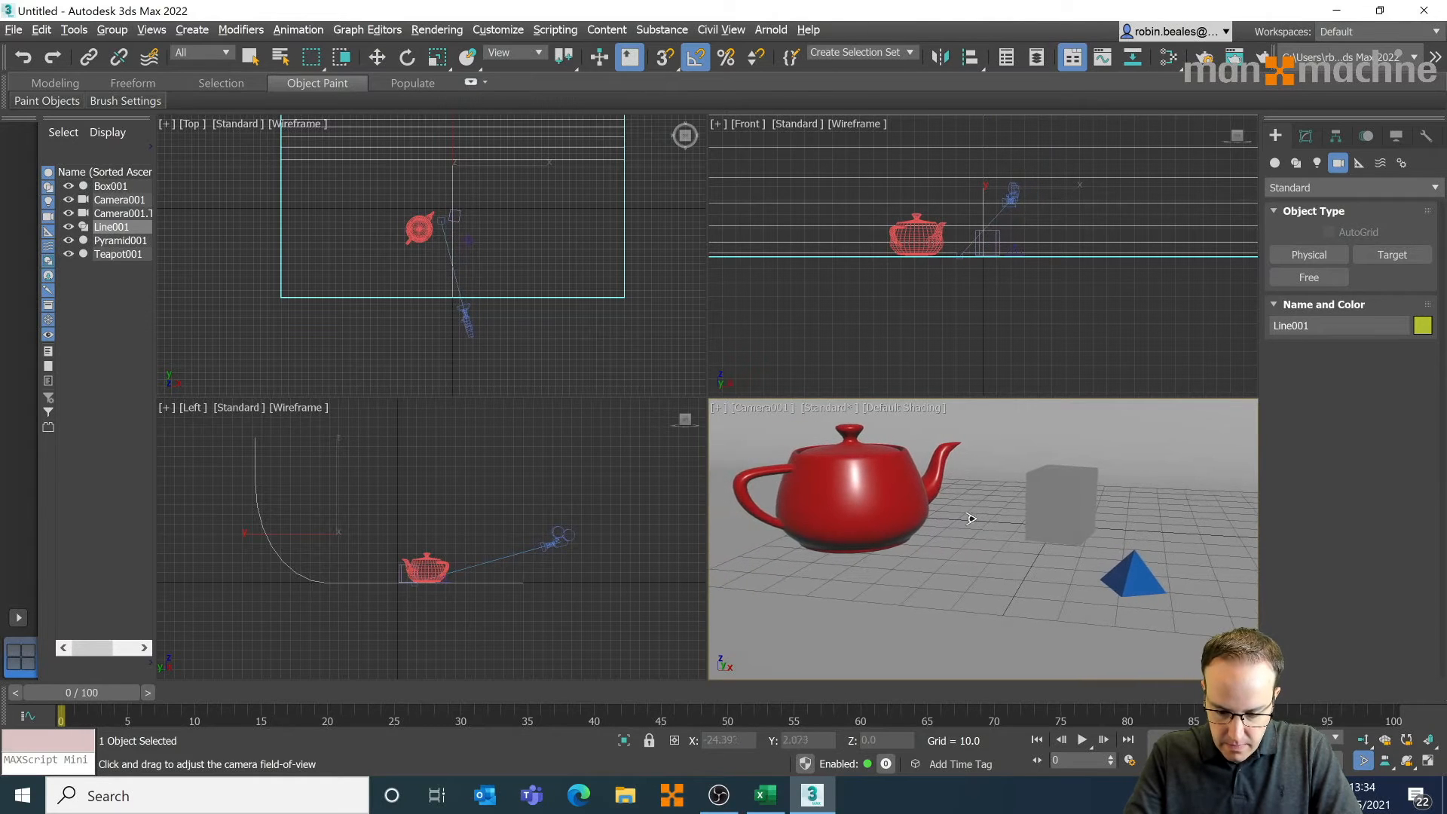
{"action": "scroll", "coordinate": [971, 519], "scroll_direction": "up", "scroll_amount": 5}
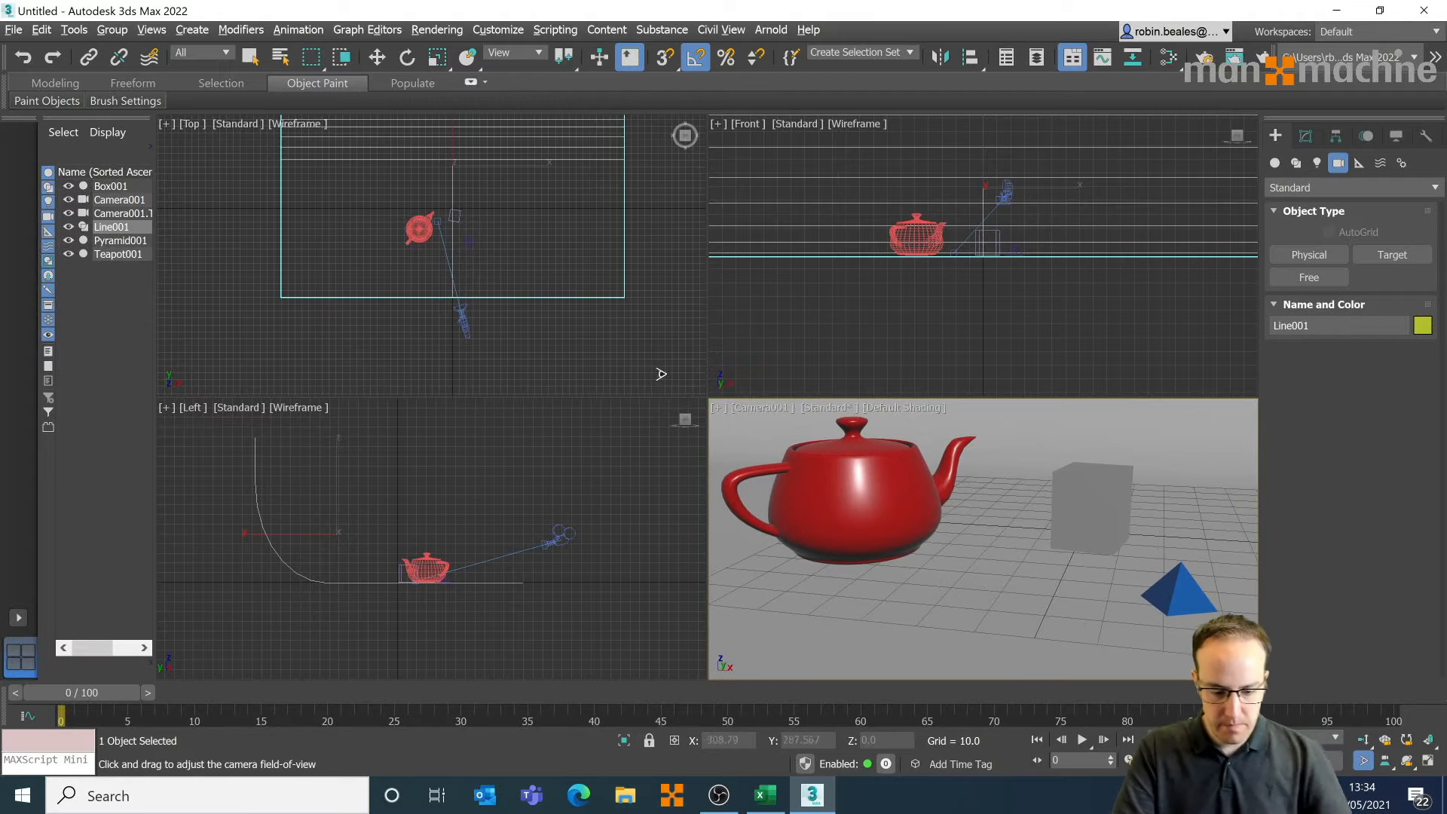
{"action": "right_click", "coordinate": [540, 346]}
{"action": "left_click", "coordinate": [539, 346]}
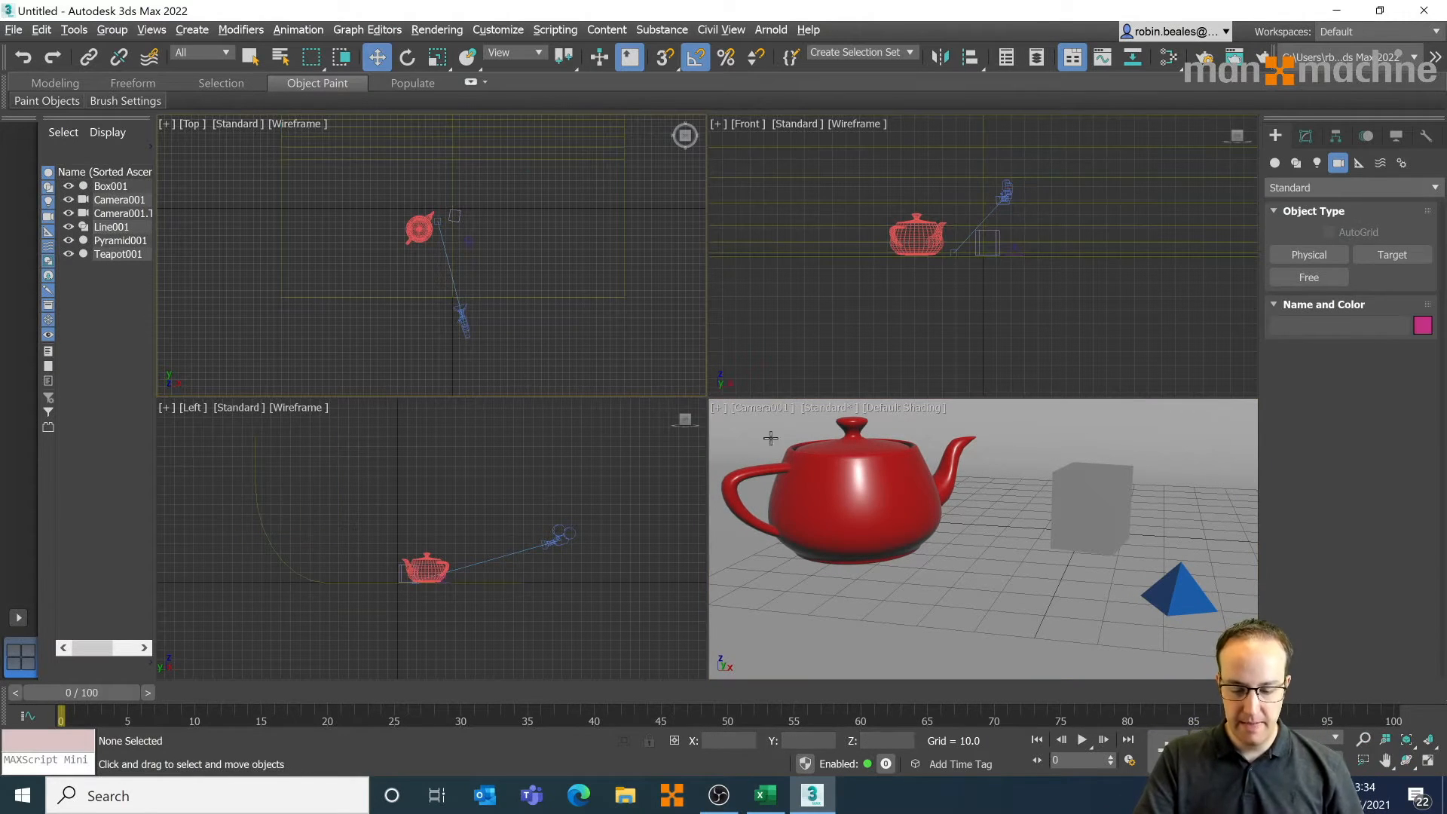
- Maximize the camera viewport and set its display to High Quality
{"action": "left_click", "coordinate": [988, 449]}
{"action": "key", "text": "alt+w"}
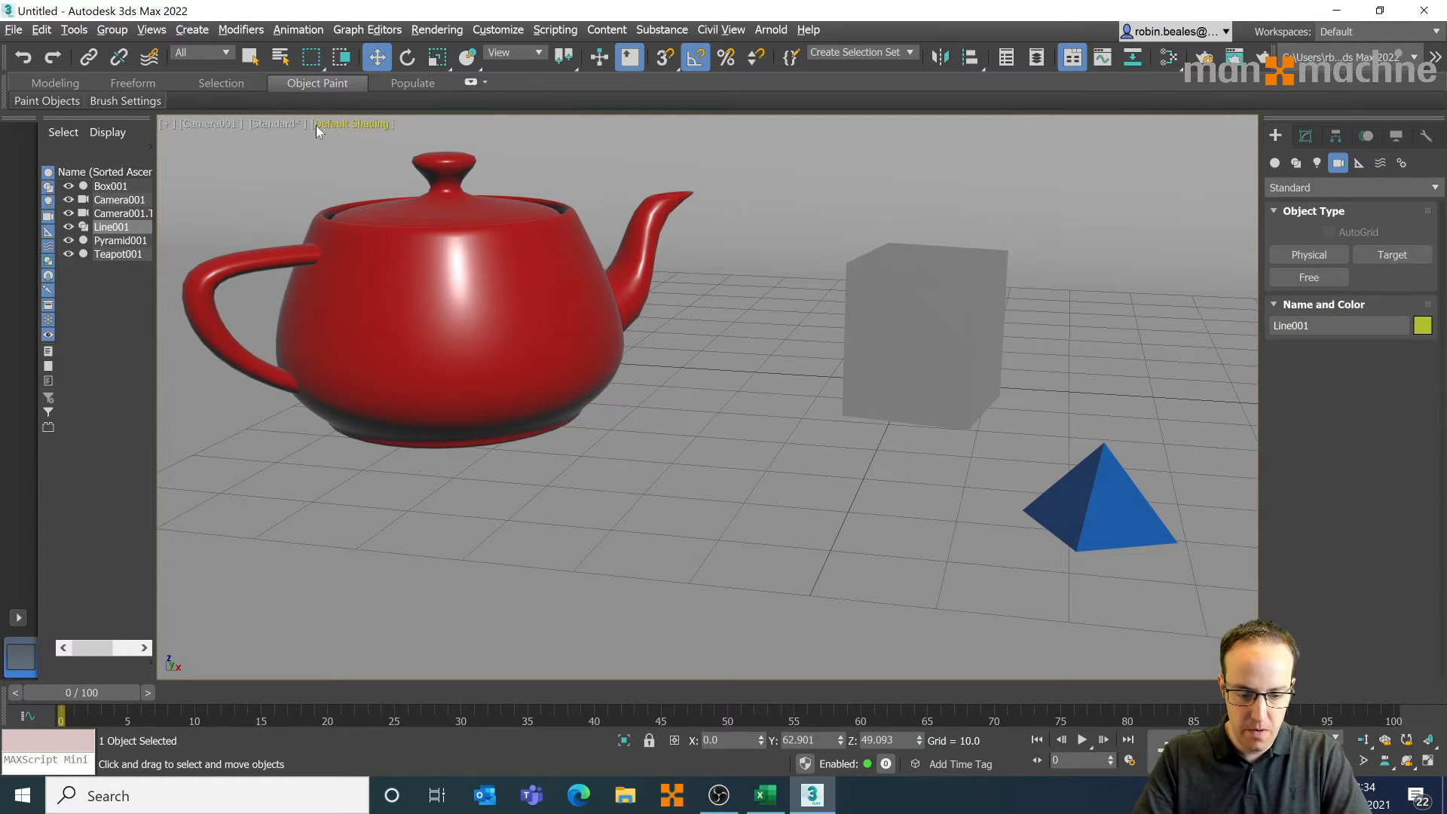
{"action": "left_click", "coordinate": [280, 124]}
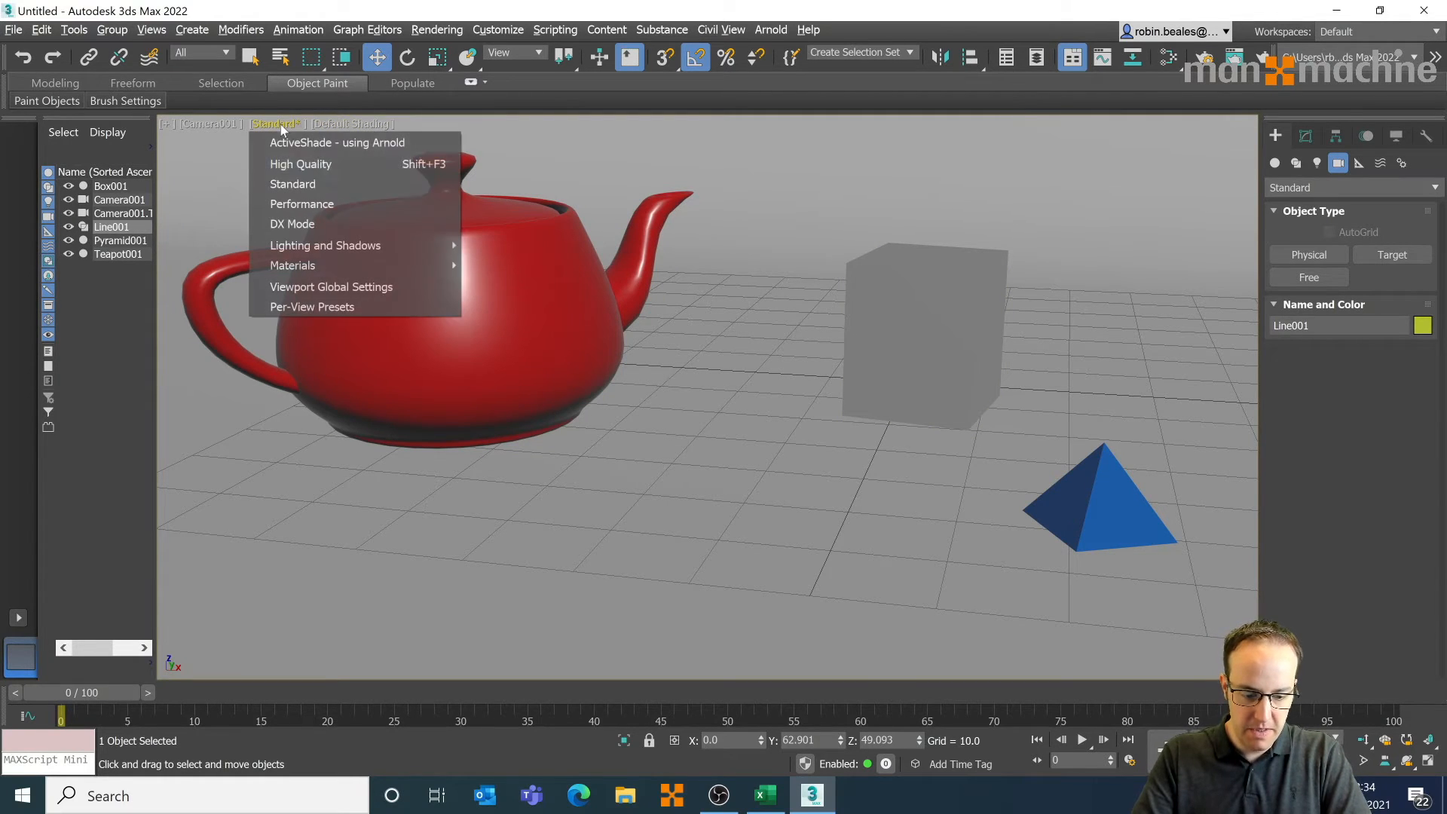
{"action": "left_click", "coordinate": [313, 168]}
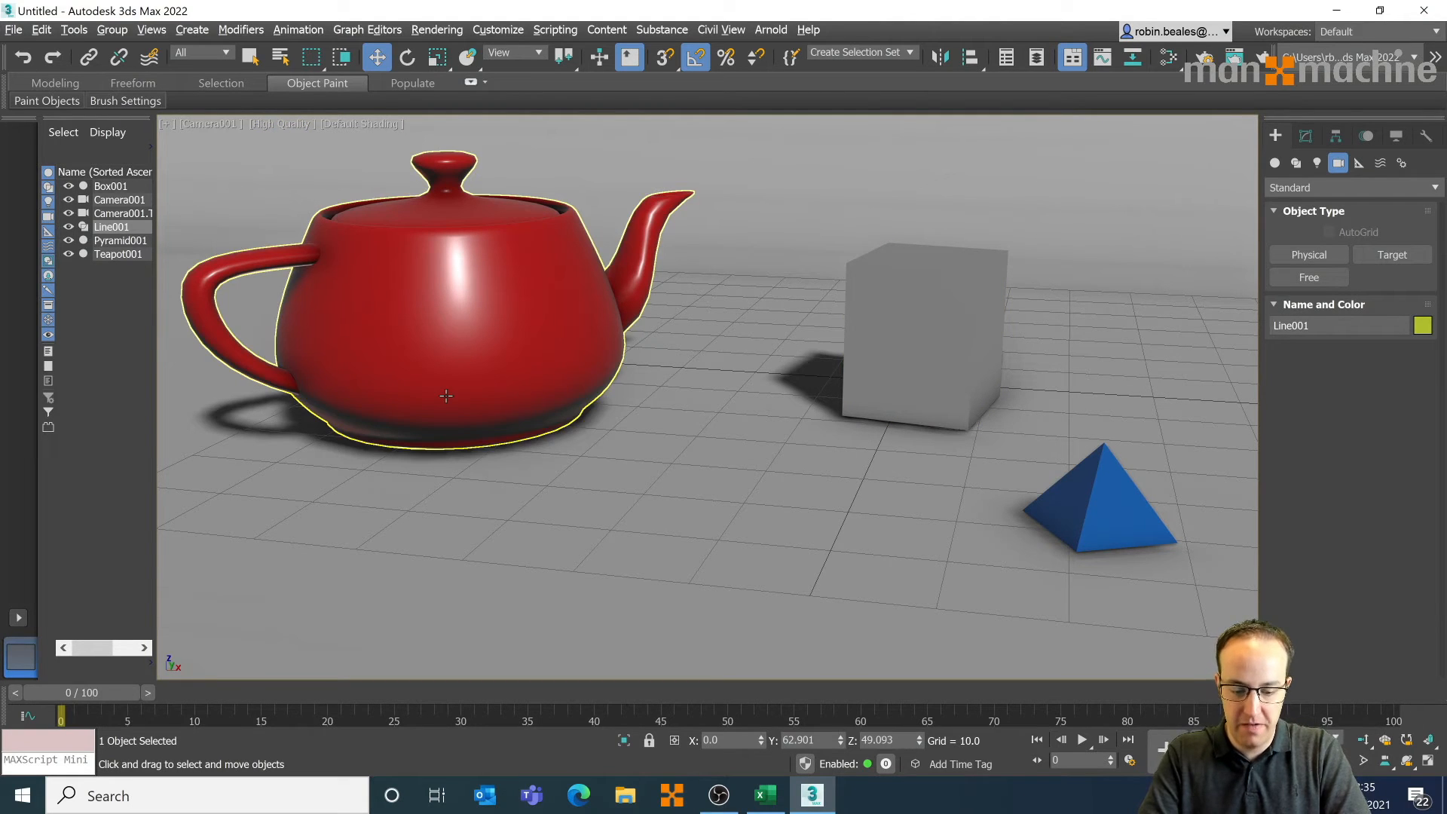
{"action": "left_click", "coordinate": [429, 374]}
{"action": "left_click", "coordinate": [924, 364]}
{"action": "left_click", "coordinate": [576, 336]}
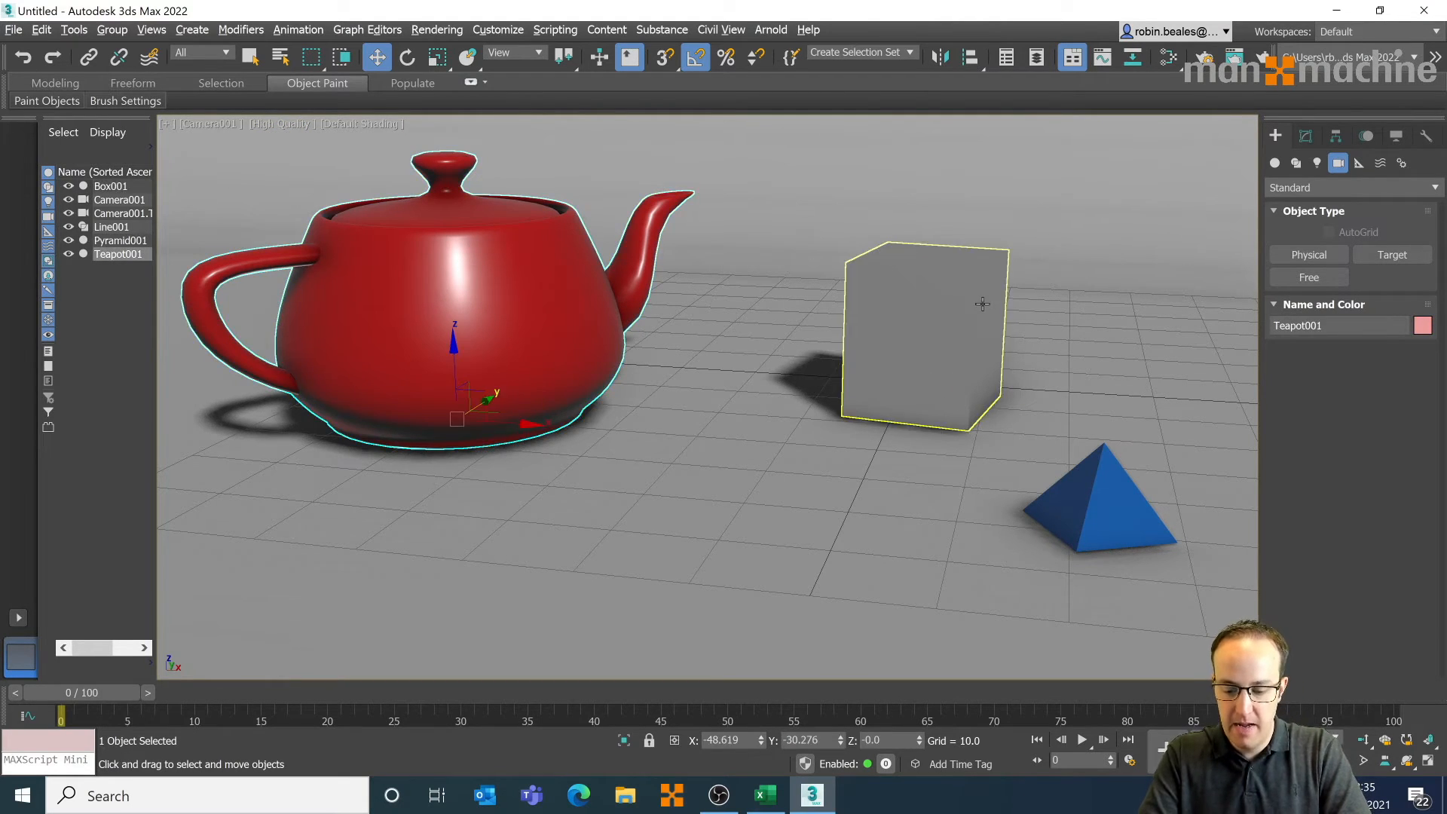
{"action": "left_click", "coordinate": [949, 295]}
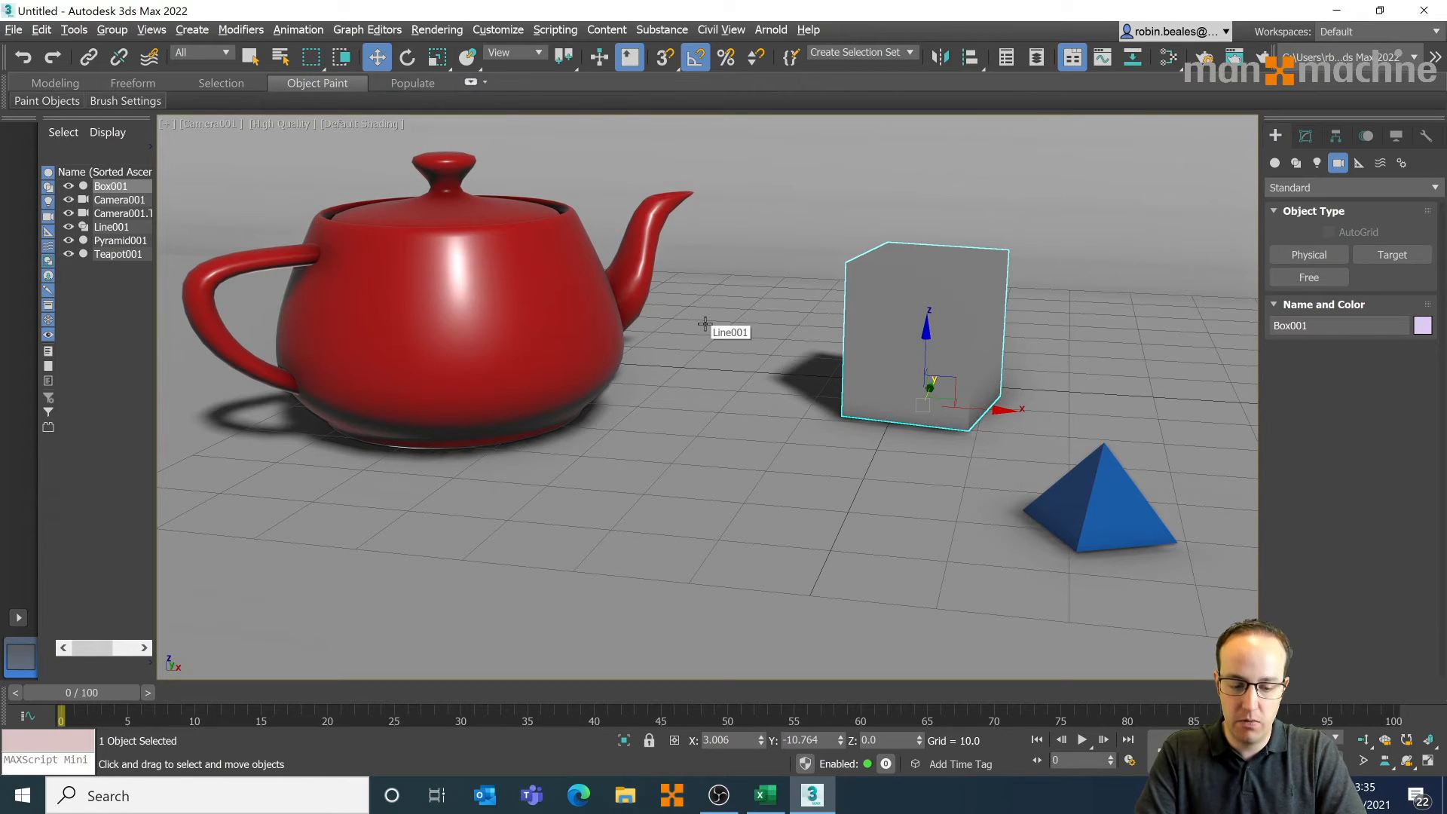
{"action": "left_click", "coordinate": [441, 279]}
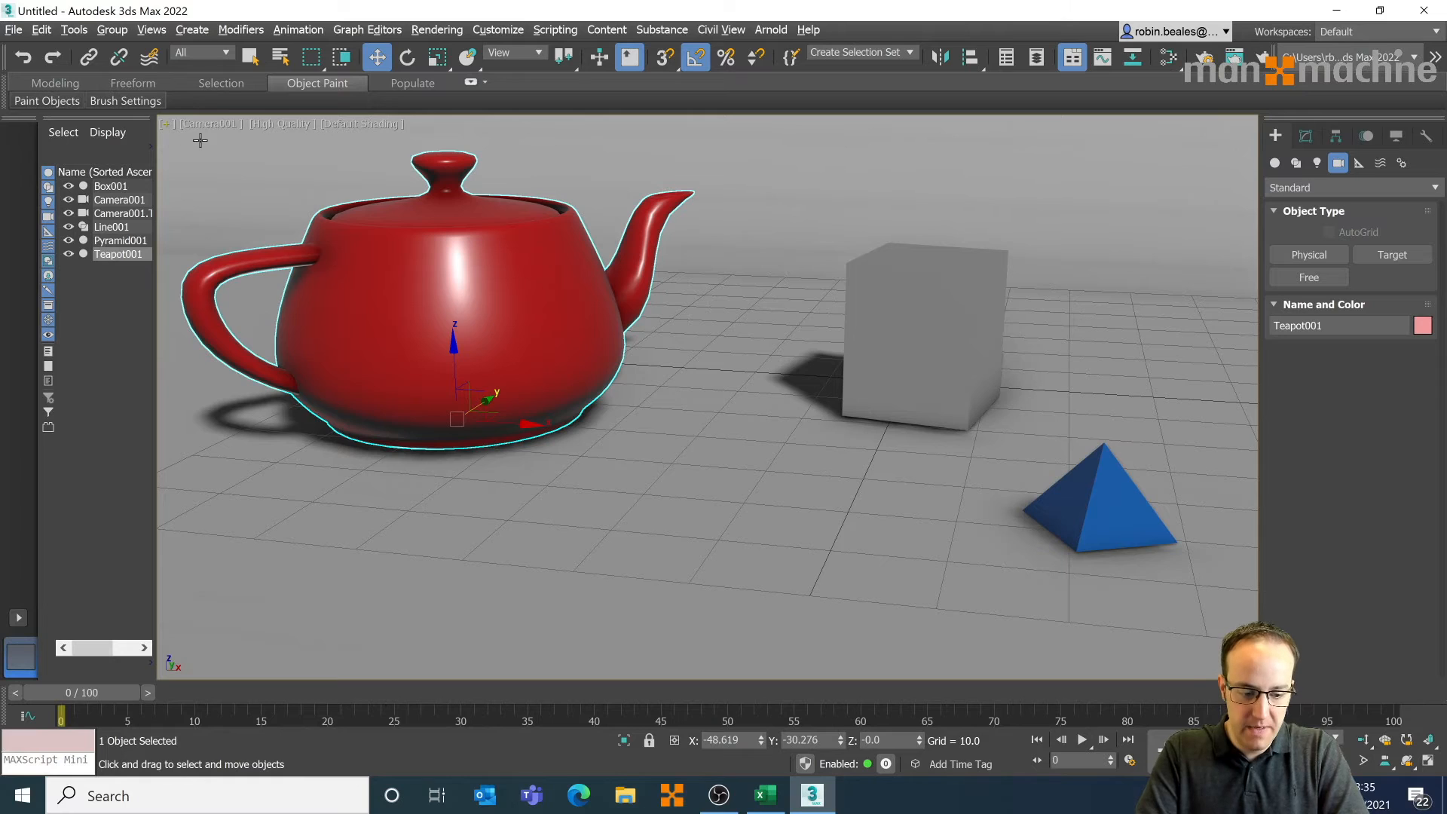
- Open a floating viewport, enlarge it and place it over the box side of the camera viewport
{"action": "left_click", "coordinate": [166, 123]}
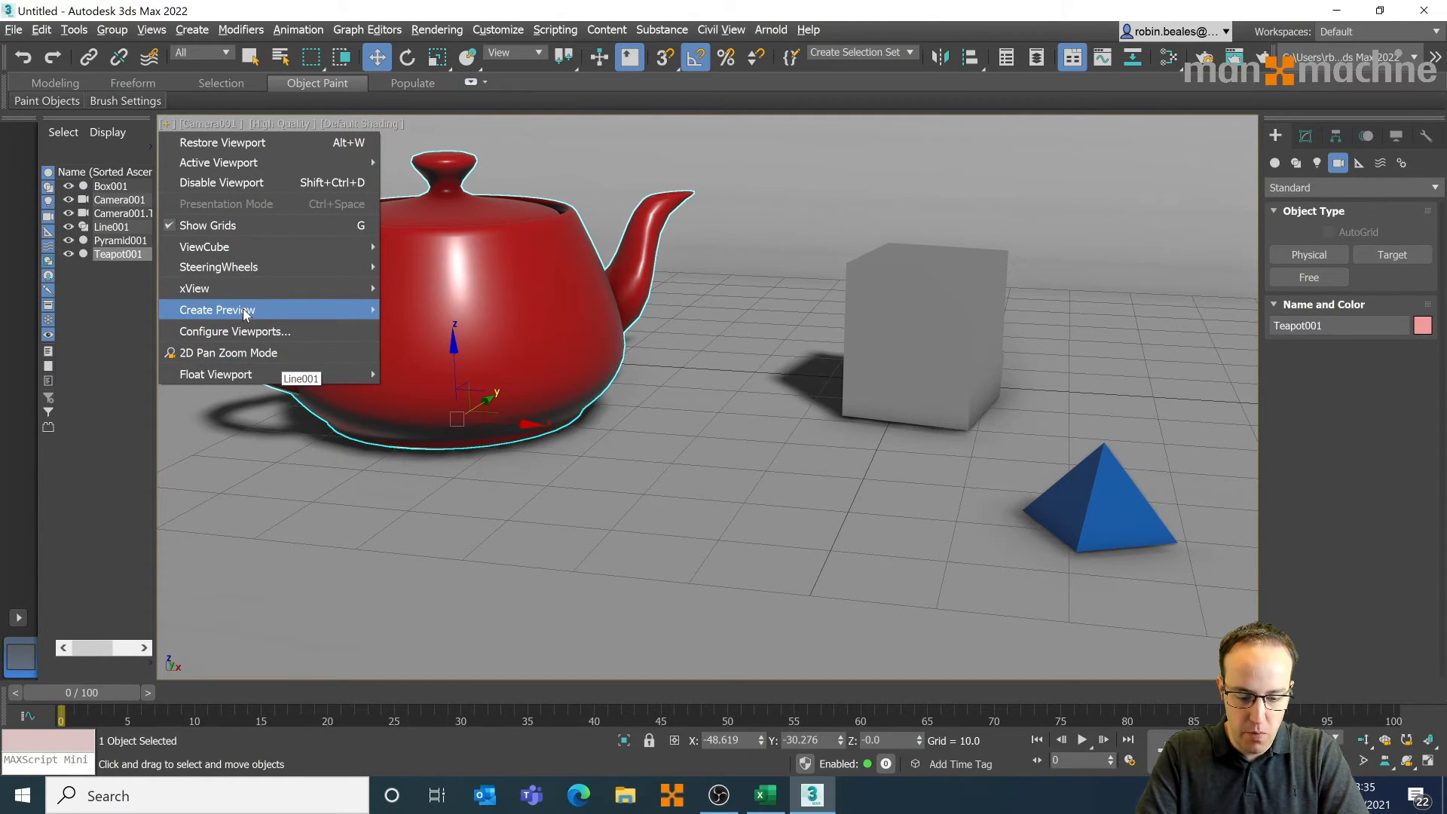
{"action": "left_click", "coordinate": [215, 375]}
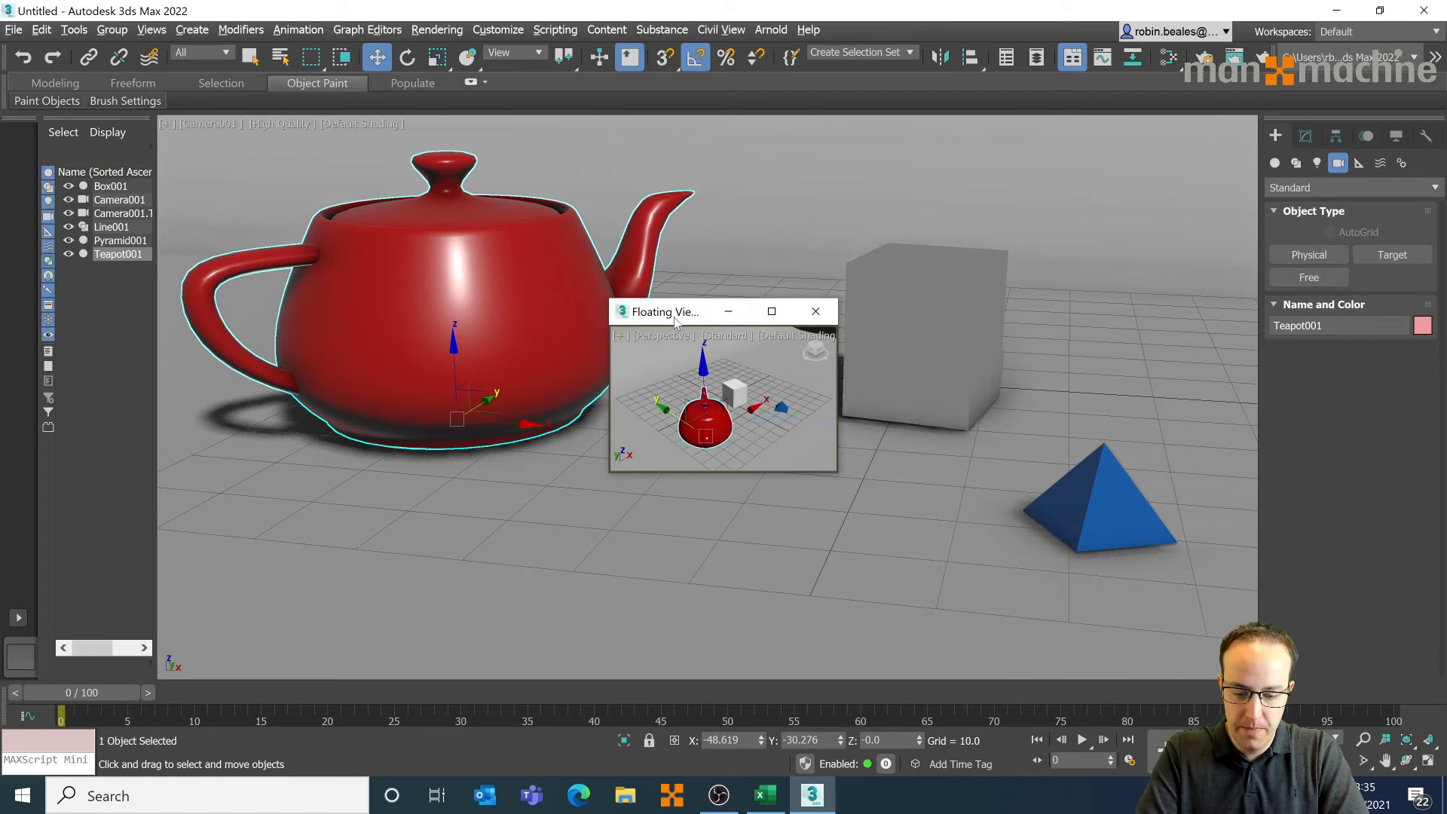
{"action": "left_click_drag", "start_coordinate": [659, 314], "coordinate": [878, 152]}
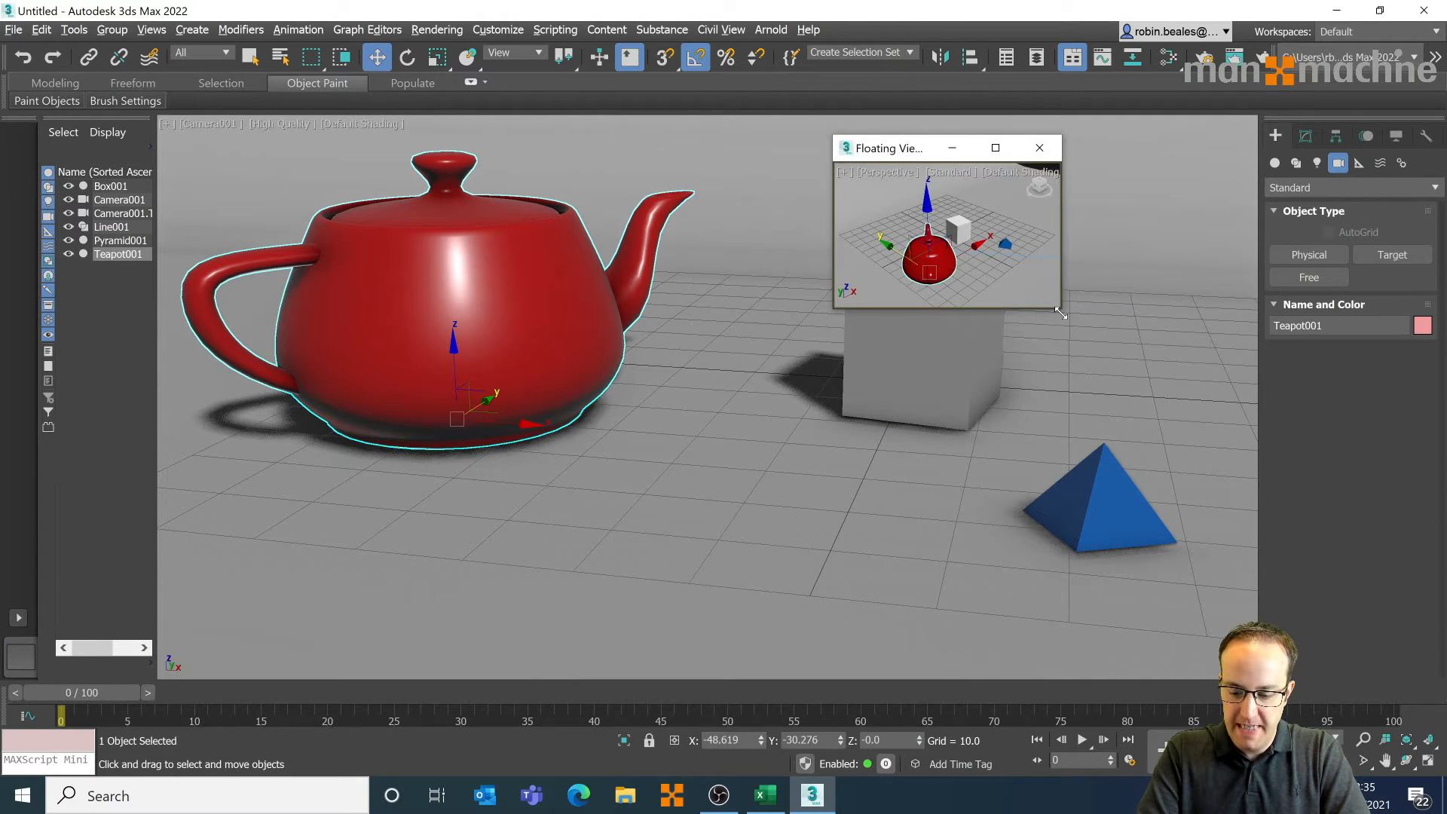
{"action": "left_click_drag", "start_coordinate": [1061, 312], "coordinate": [1379, 493]}
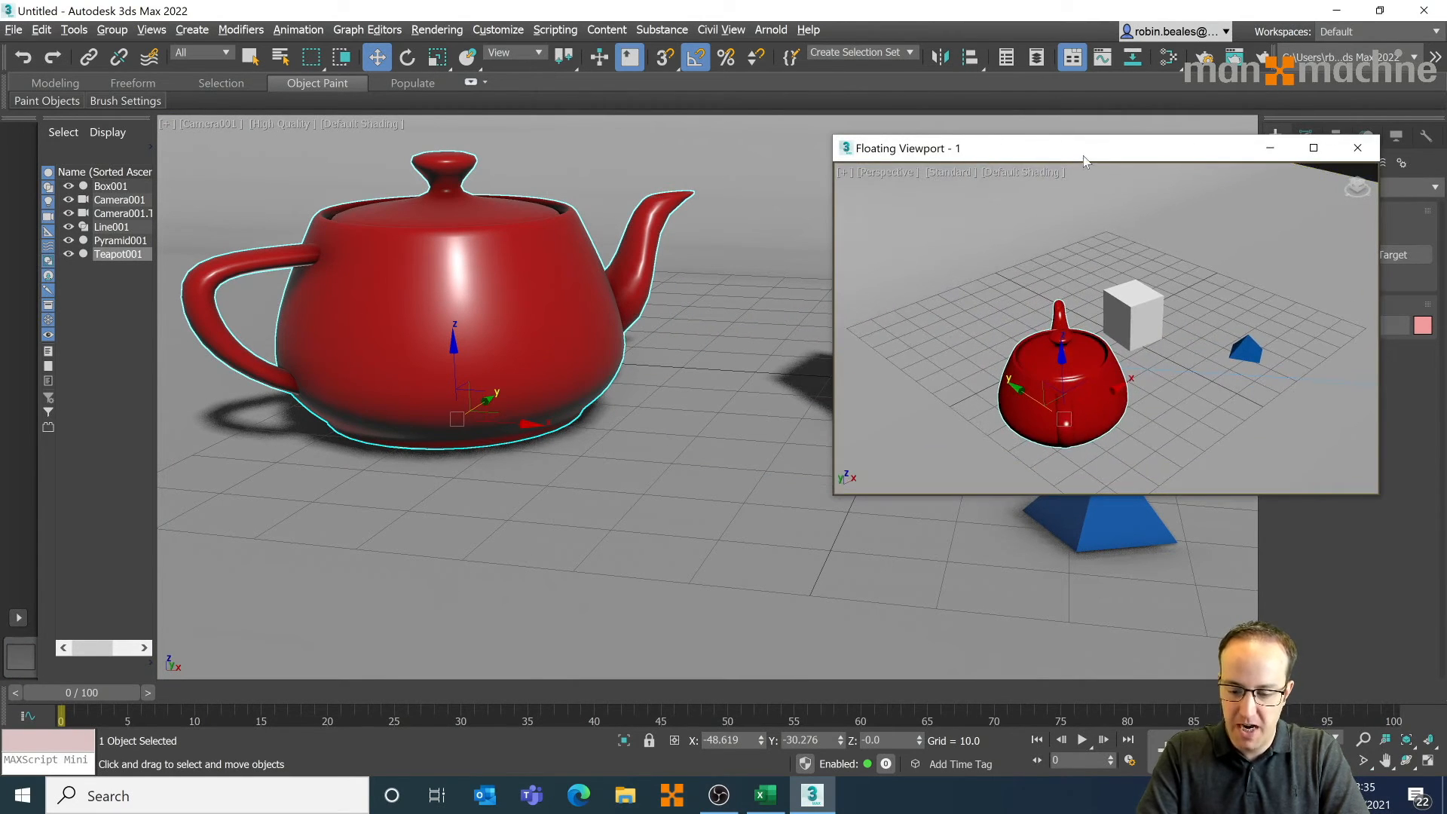
{"action": "left_click_drag", "start_coordinate": [1084, 157], "coordinate": [962, 138]}
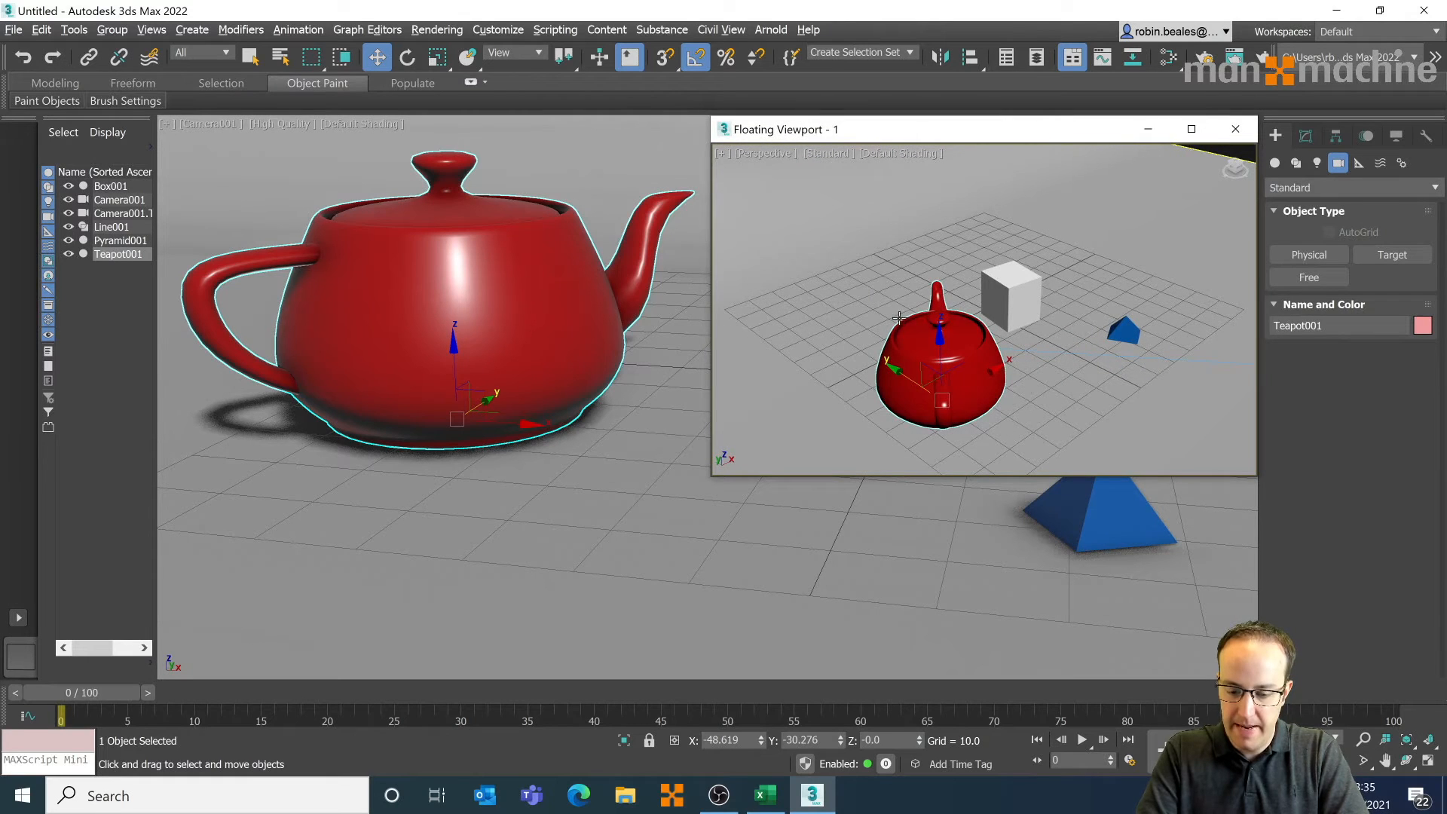
- Show the camera view in the floating viewport and set its display to High Quality
{"action": "left_click", "coordinate": [832, 272]}
{"action": "key", "text": "c"}
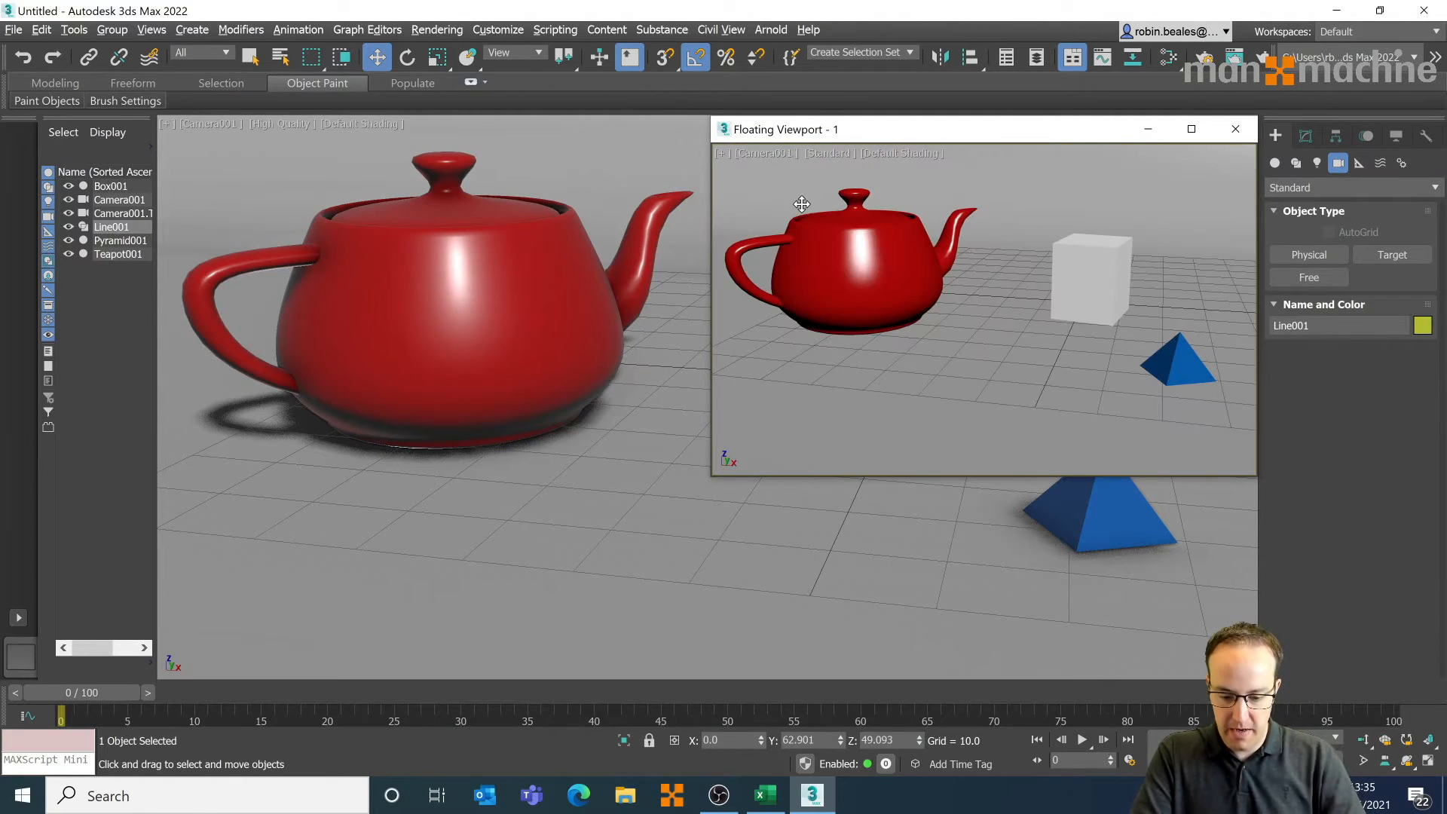
{"action": "left_click", "coordinate": [828, 153]}
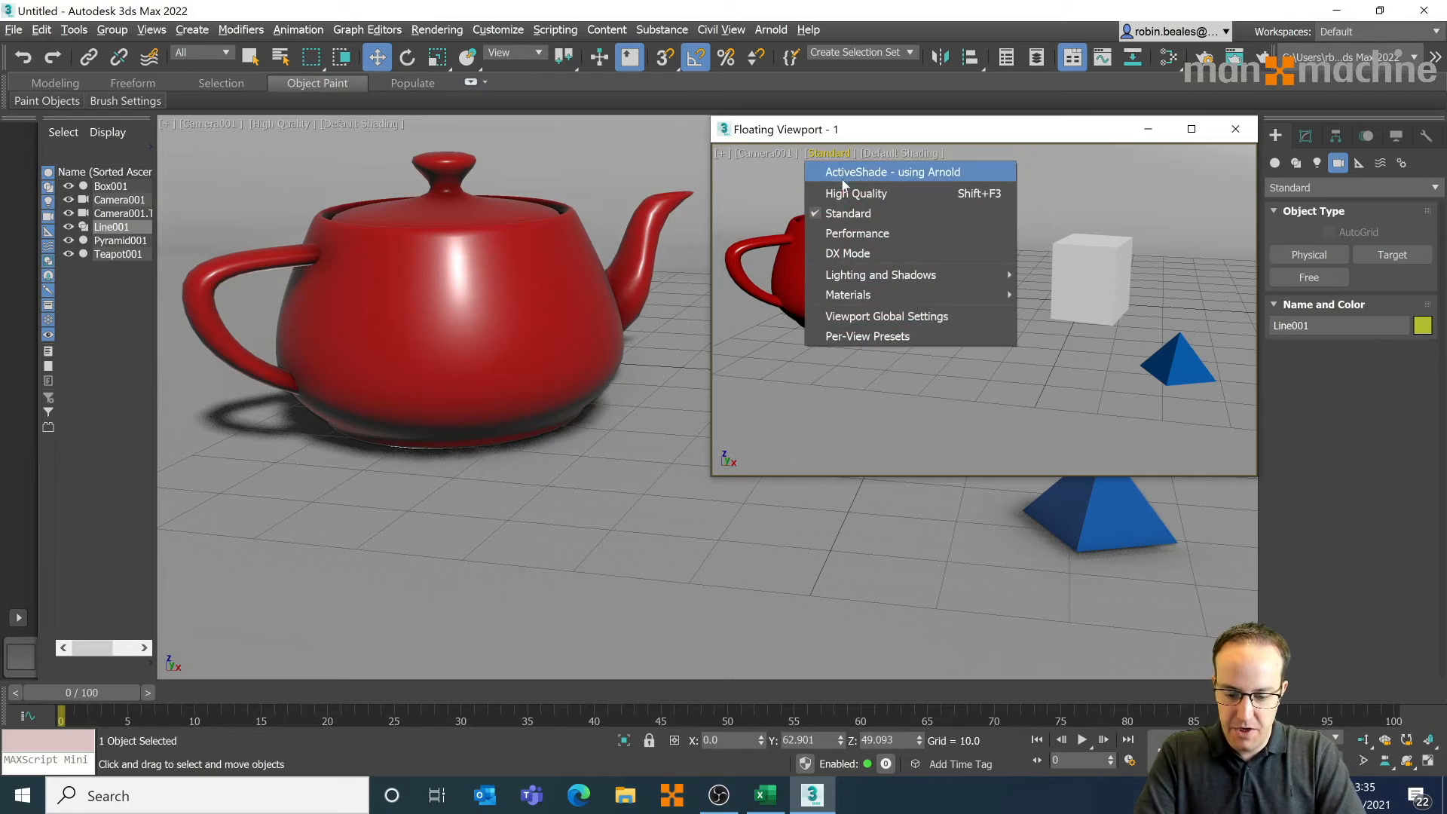
{"action": "left_click", "coordinate": [845, 193]}
{"action": "left_click", "coordinate": [846, 153]}
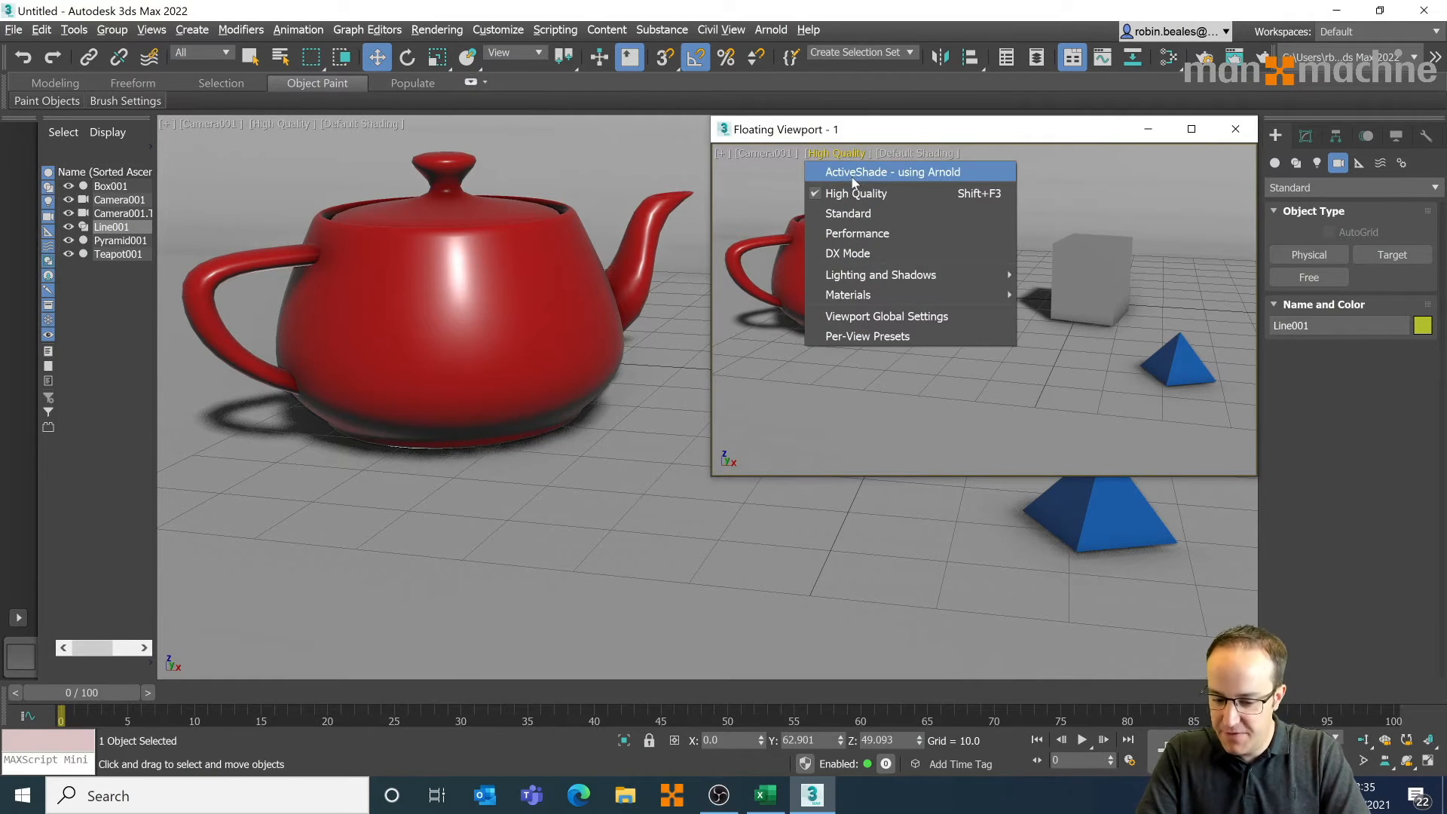
{"action": "left_click", "coordinate": [854, 133]}
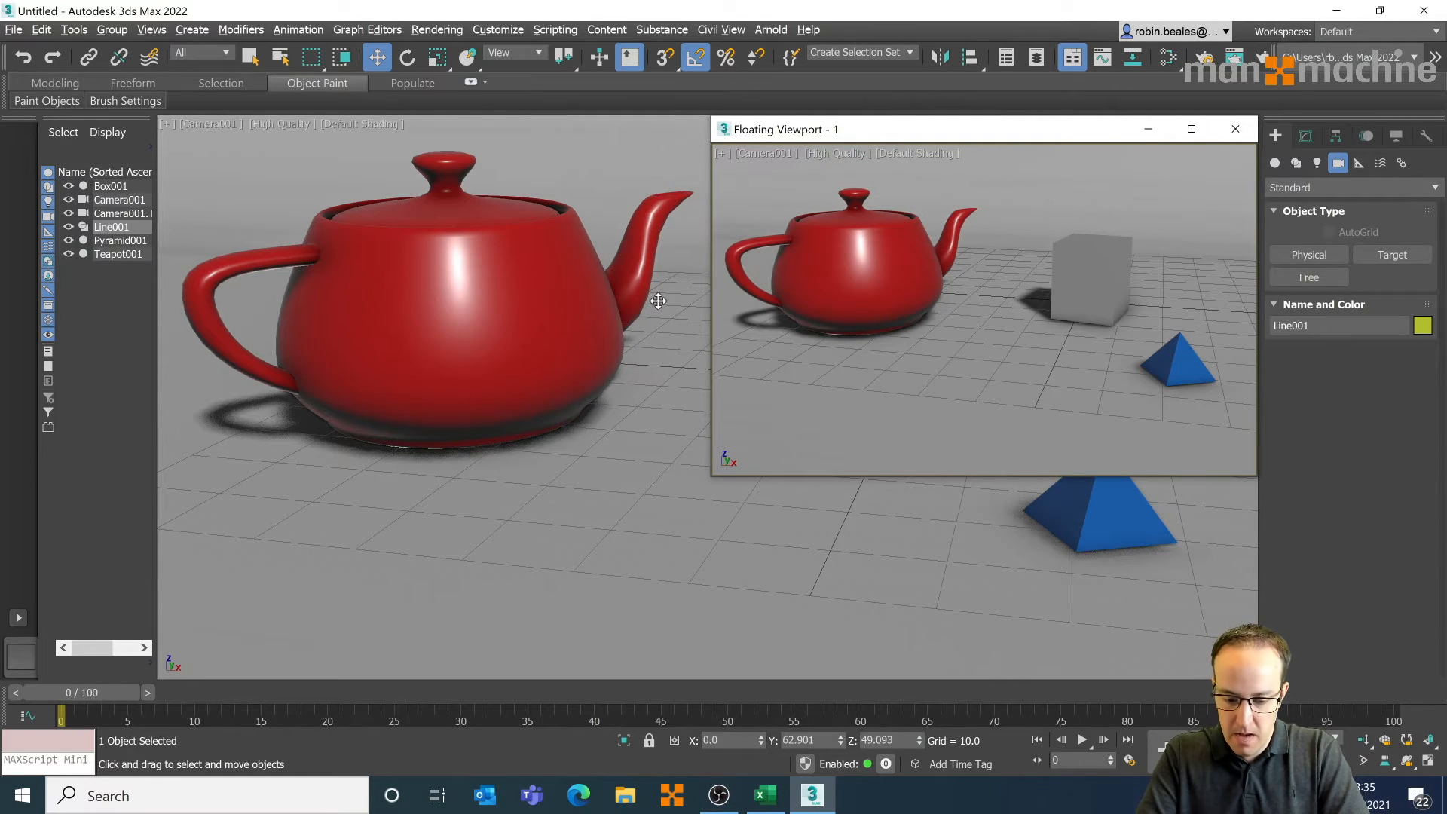
- Try rotating the teapot about its vertical axis while both camera viewports are open
{"action": "left_click", "coordinate": [483, 280]}
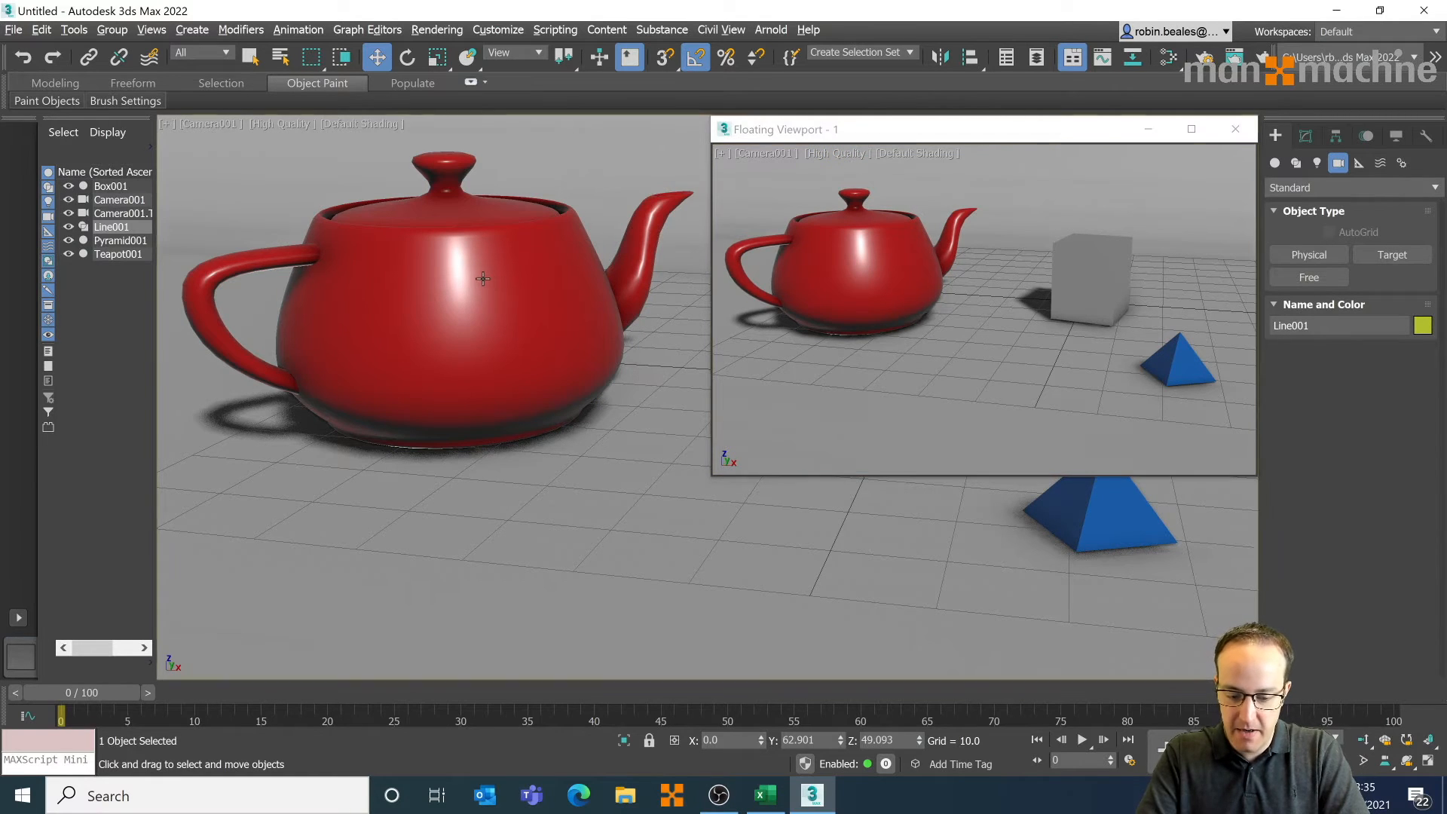
{"action": "left_click", "coordinate": [408, 58]}
{"action": "left_click_drag", "start_coordinate": [482, 430], "coordinate": [511, 435]}
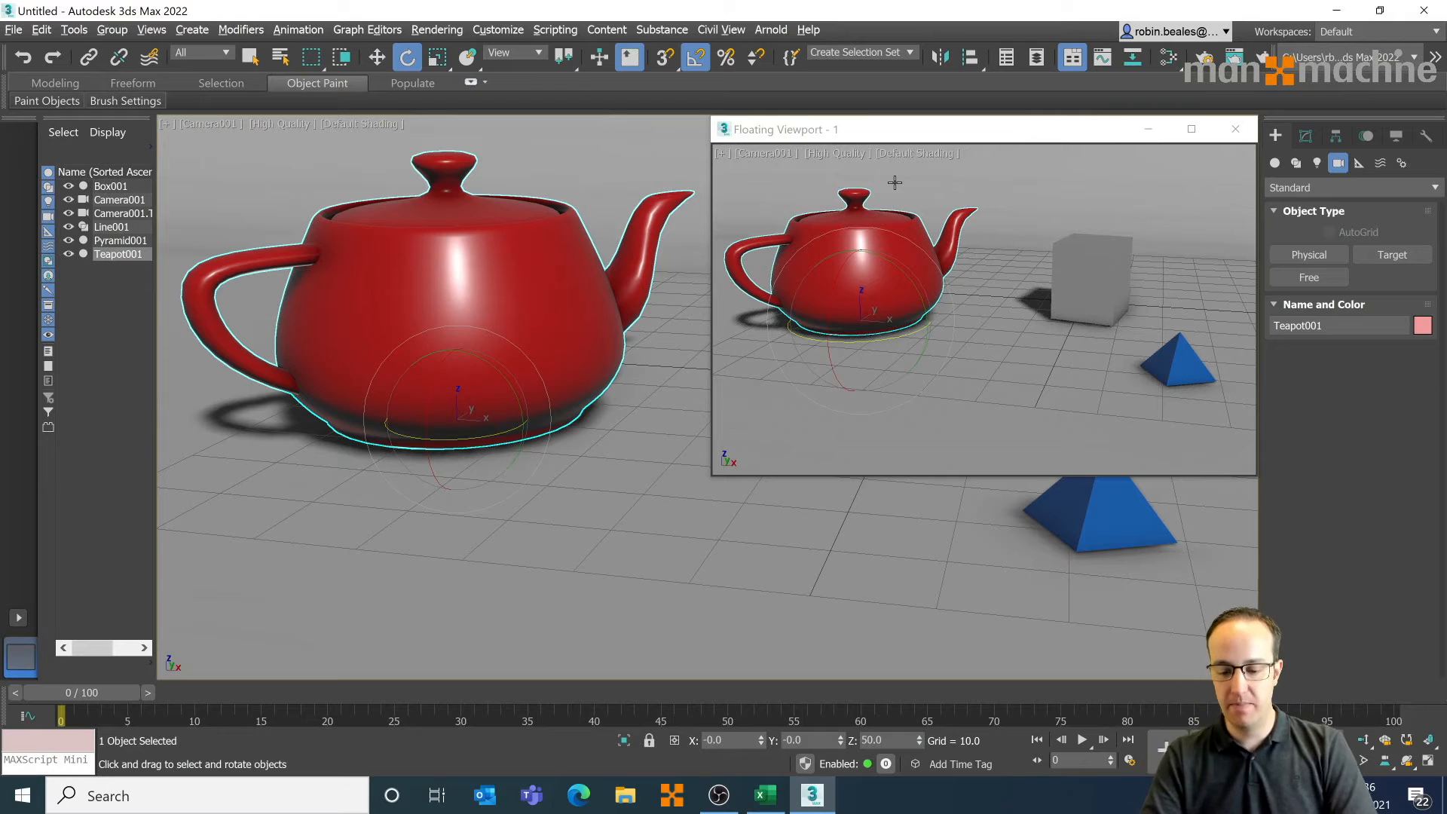
- Shift the floating viewport slightly and switch it to Presentation Mode without its window frame and grid
{"action": "left_click_drag", "start_coordinate": [794, 133], "coordinate": [788, 129]}
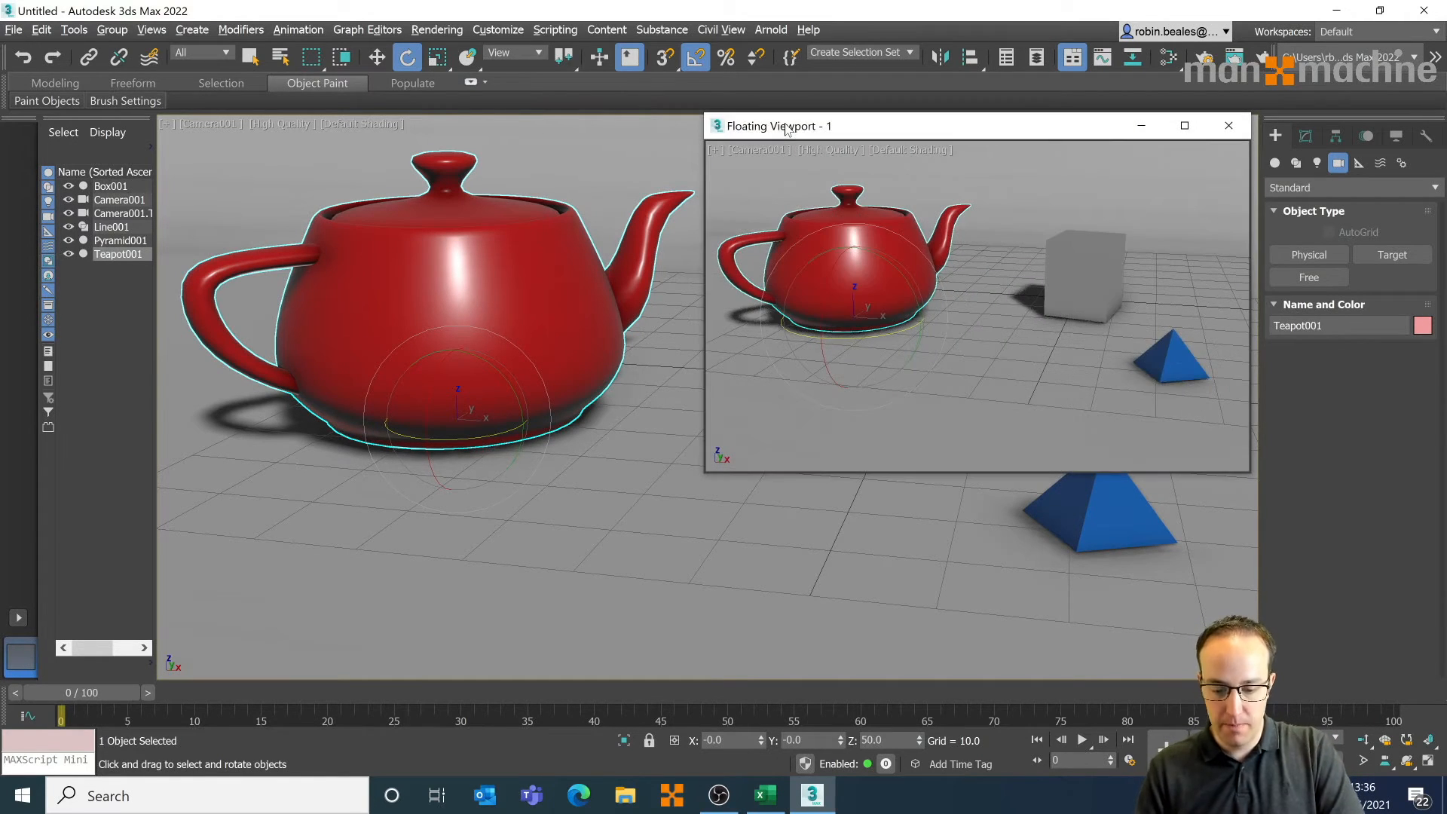
{"action": "right_click", "coordinate": [839, 131]}
{"action": "left_click", "coordinate": [935, 135]}
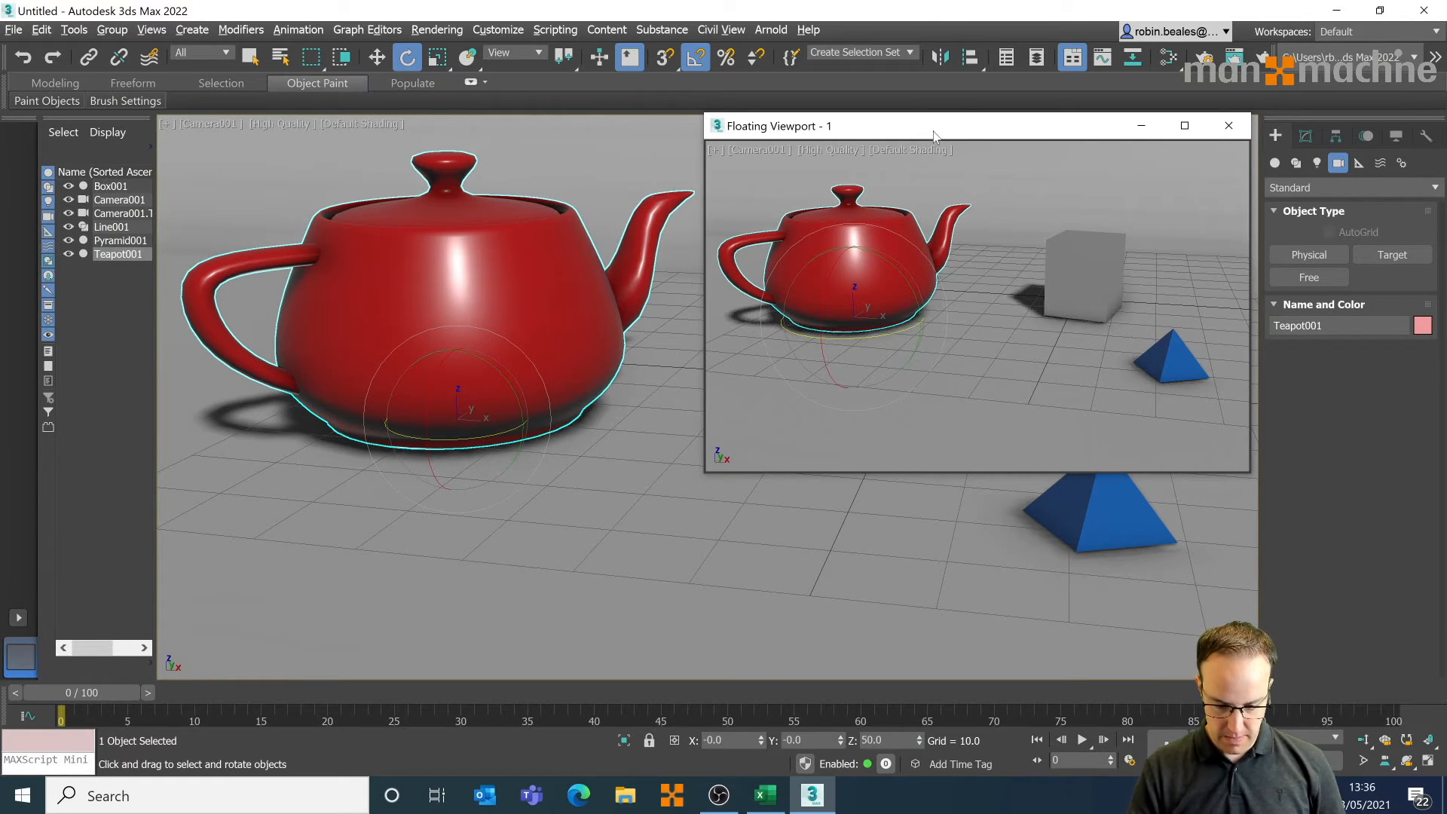
{"action": "left_click", "coordinate": [998, 249]}
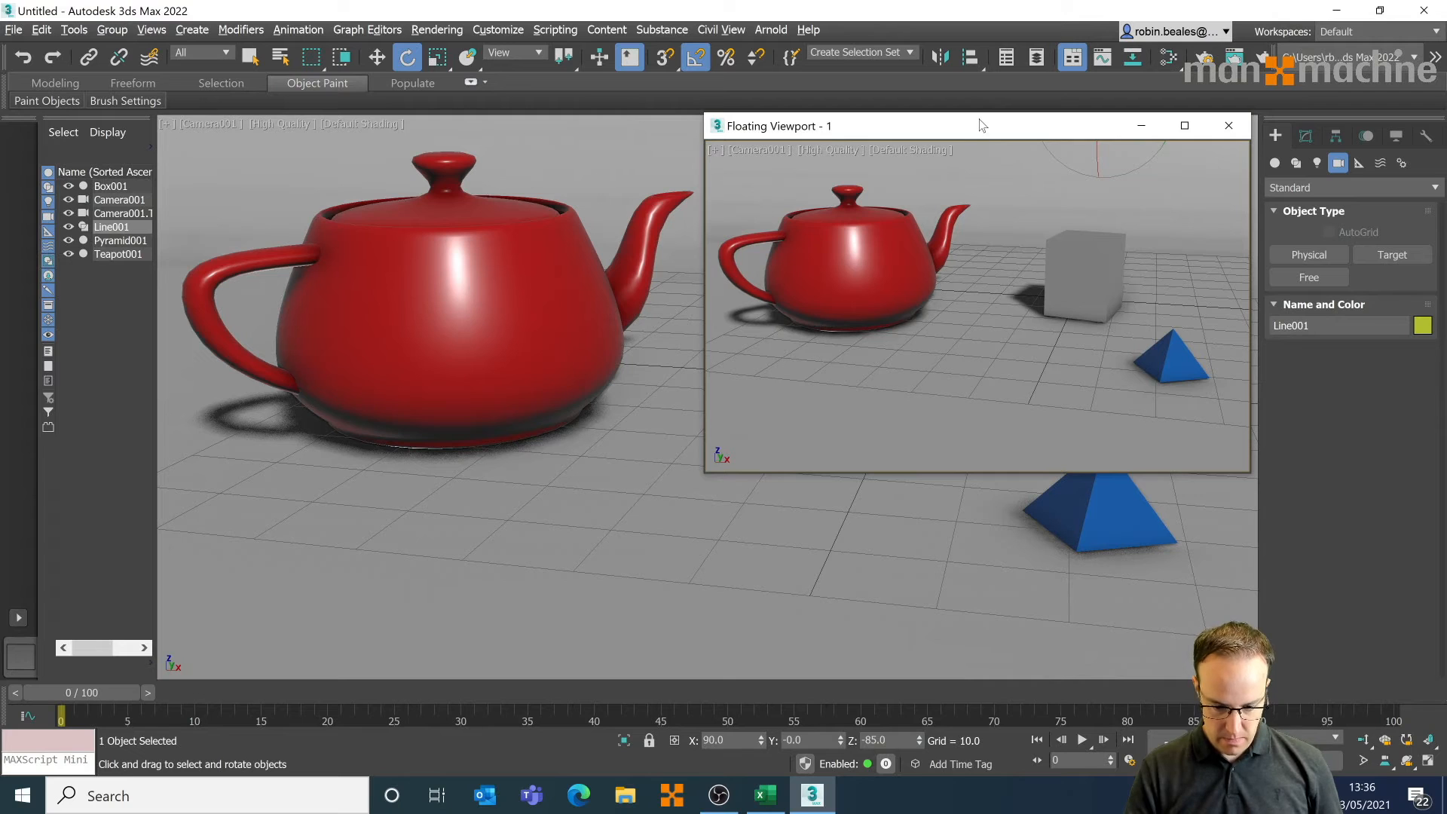
{"action": "key", "text": "ctrl+shift+f"}
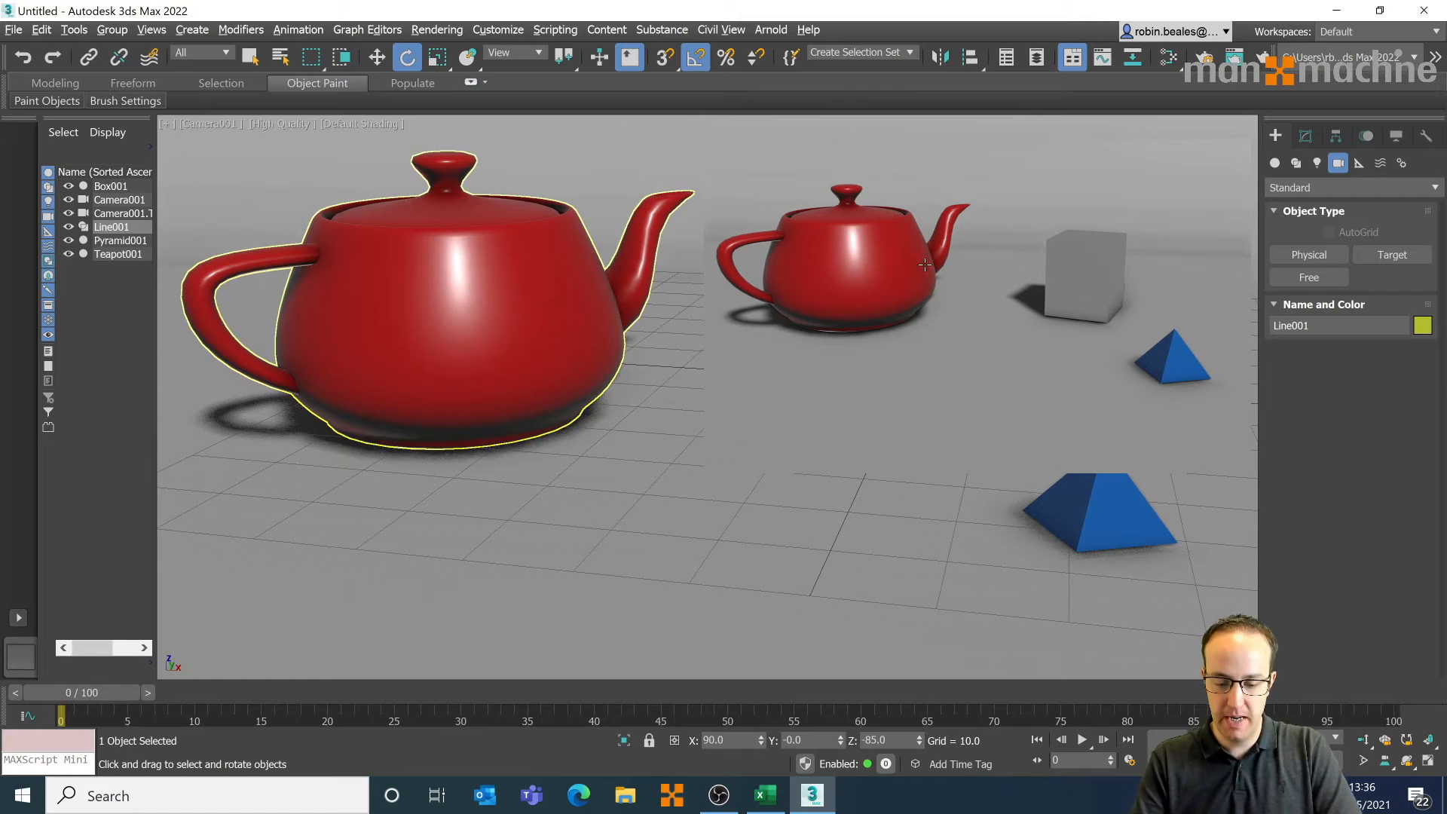
- Truck the camera downwards so the objects sit higher in the frame
{"action": "middle_click_drag", "start_coordinate": [413, 370], "coordinate": [377, 264]}
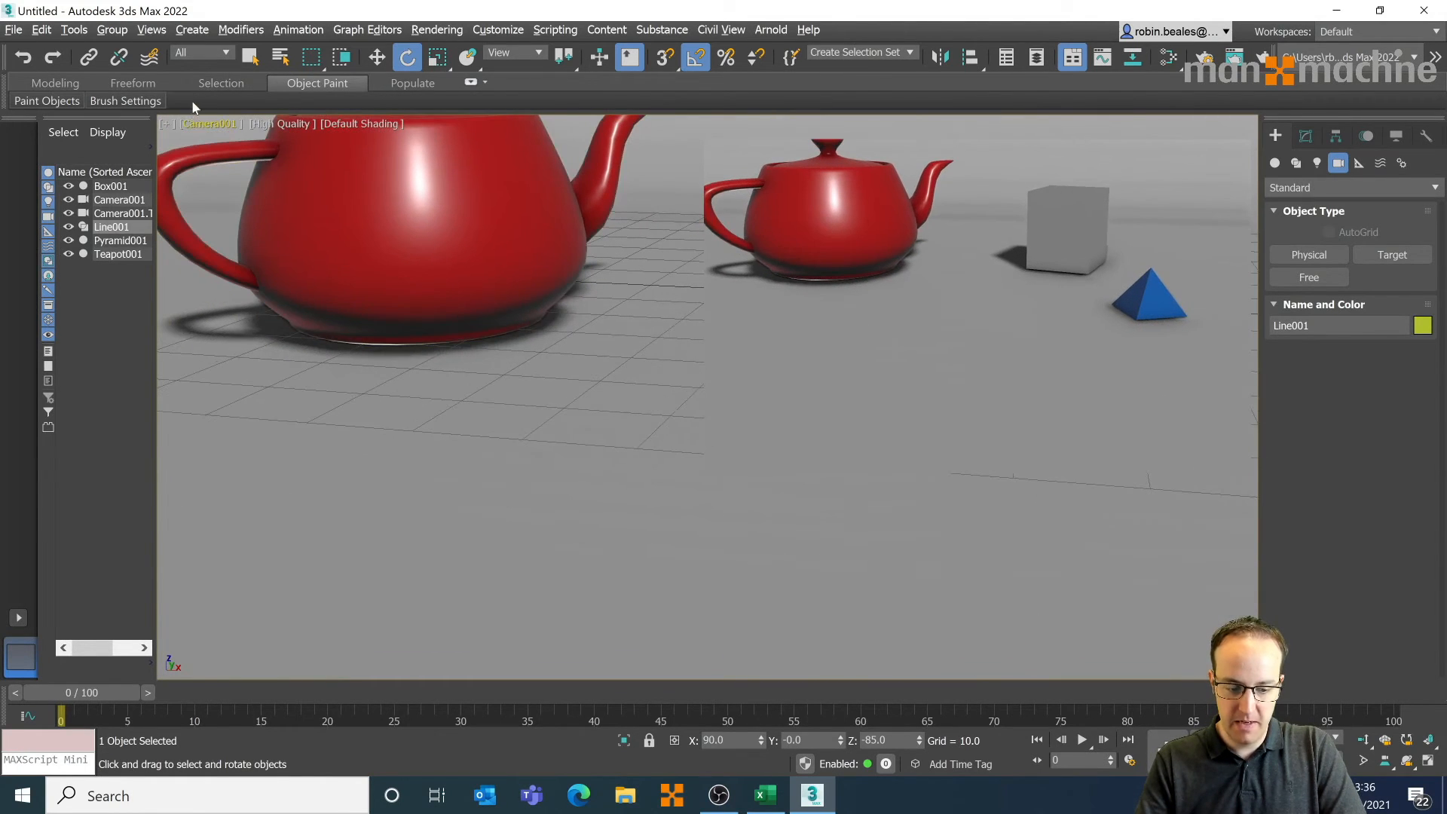
- Reframe the camera to bring the objects into view, and move the pyramid to about X -15.7 and Z 2.86, in front of the teapot
{"action": "middle_click_drag", "start_coordinate": [703, 256], "coordinate": [444, 364]}
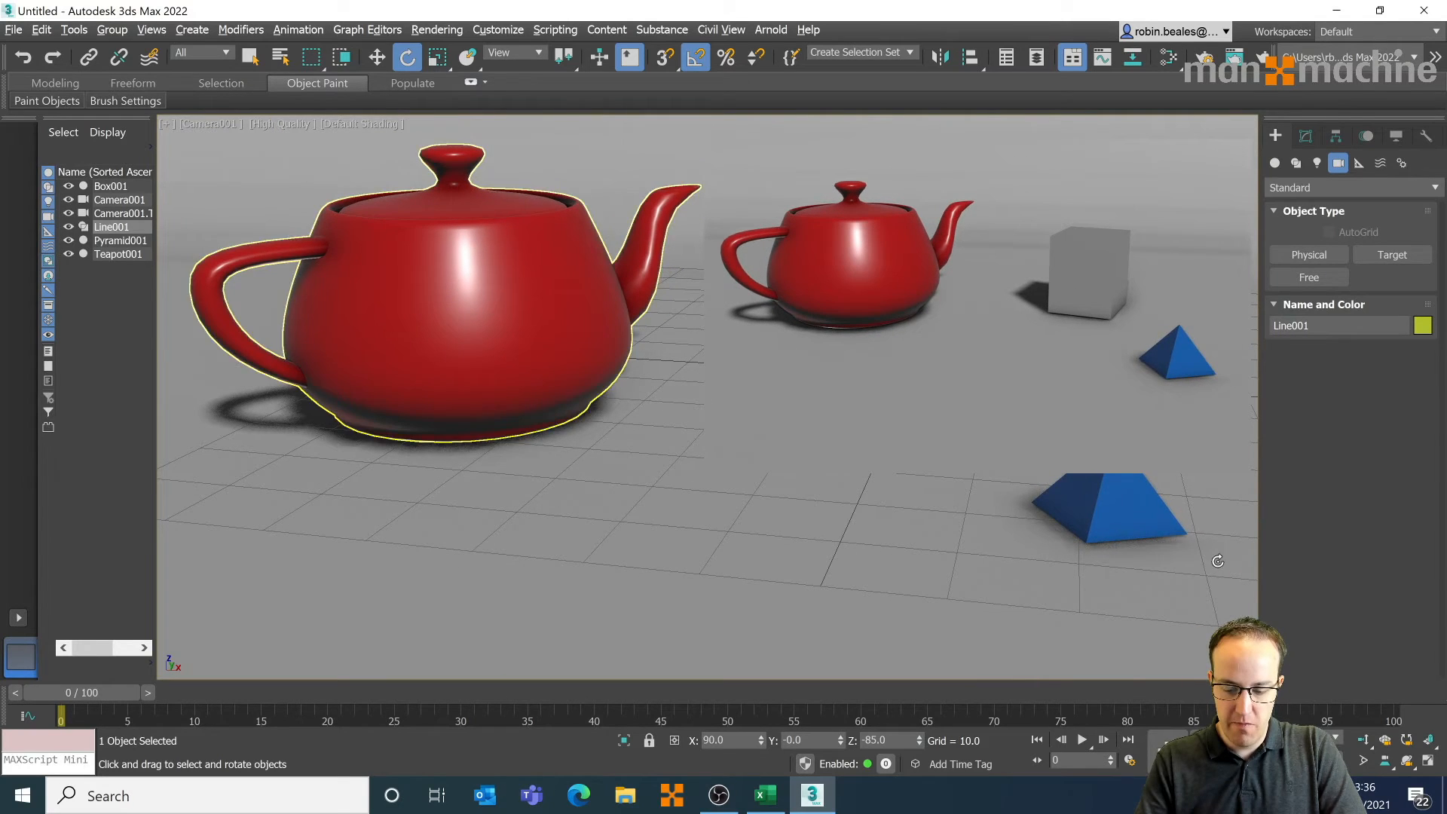
{"action": "left_click", "coordinate": [1108, 506]}
{"action": "left_click", "coordinate": [371, 64]}
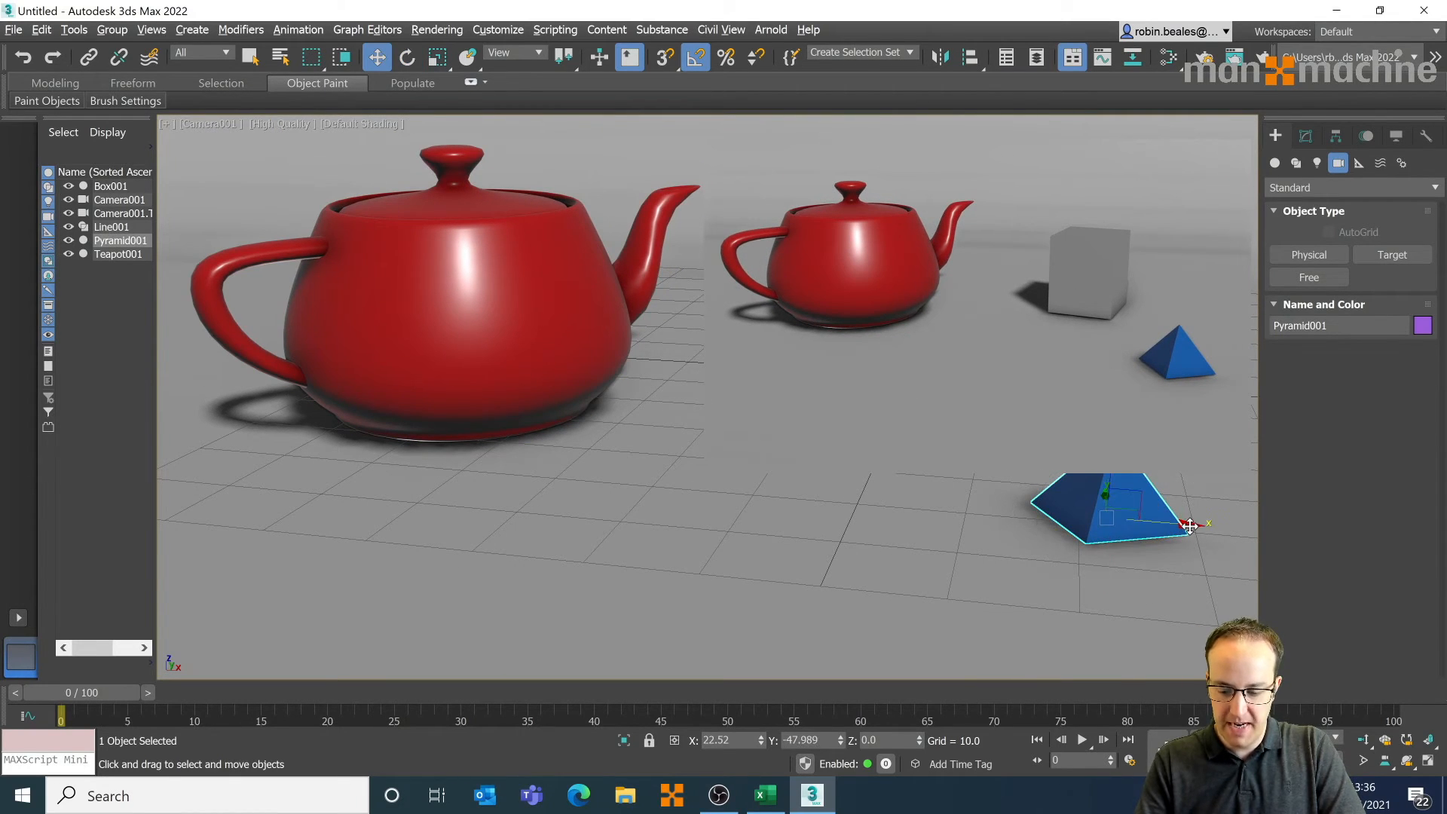
{"action": "left_click_drag", "start_coordinate": [1192, 523], "coordinate": [783, 512]}
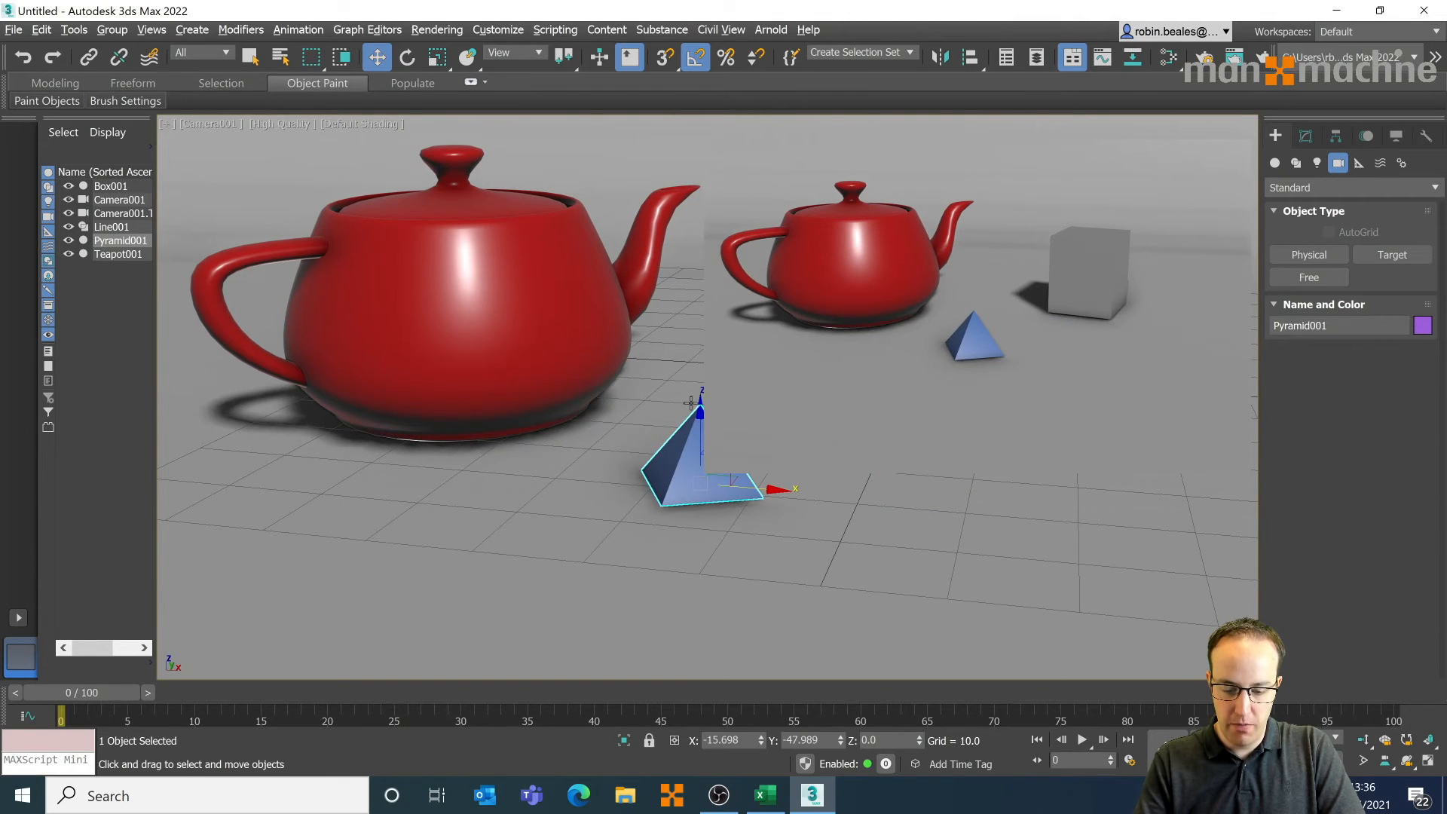
{"action": "left_click_drag", "start_coordinate": [698, 413], "coordinate": [701, 386]}
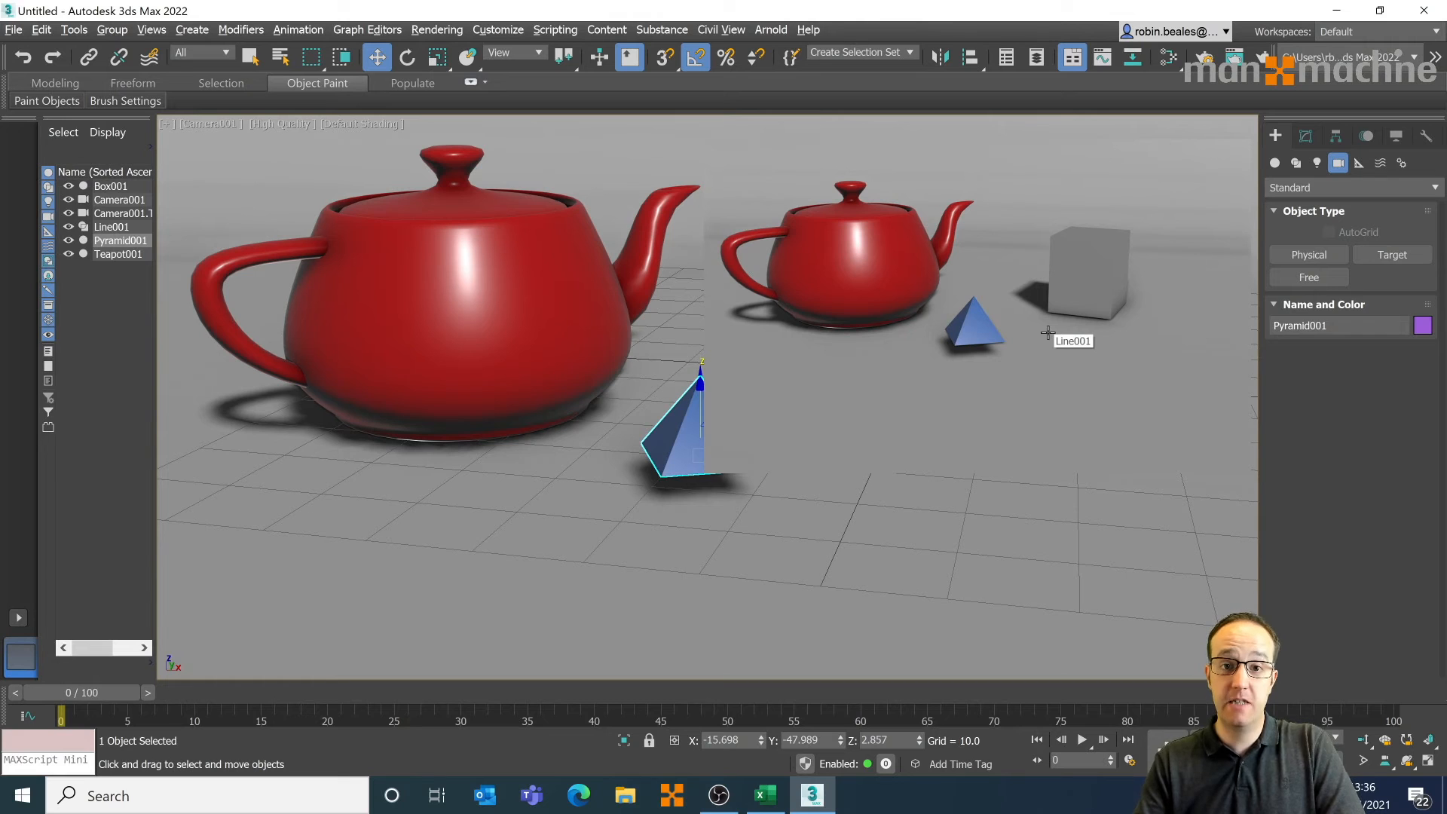
- Take the floating viewport out of Presentation Mode, maximize it, and preview the scene full-screen in Presentation Mode before leaving that mode
{"action": "left_click", "coordinate": [890, 269]}
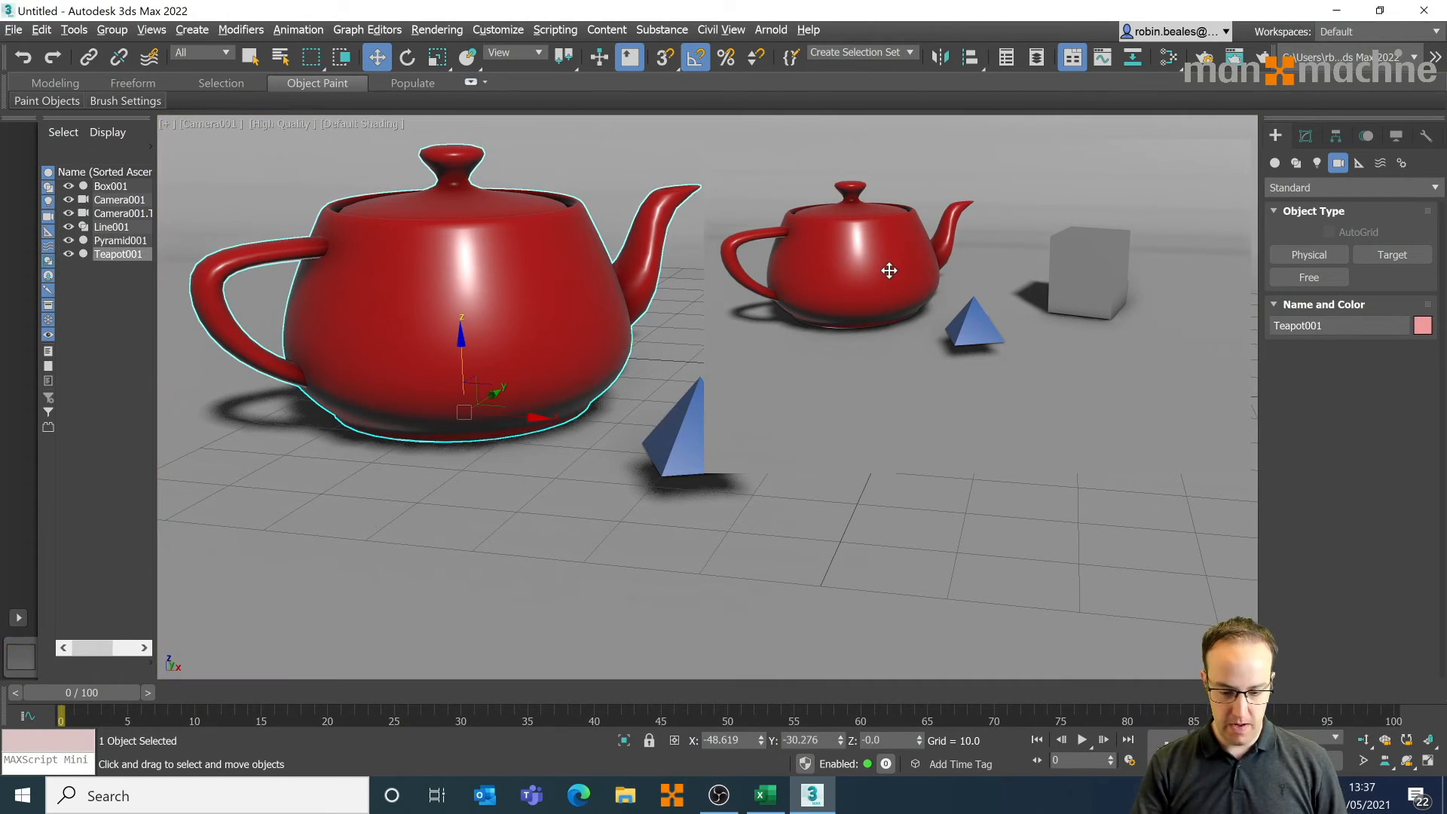
{"action": "left_click_drag", "start_coordinate": [824, 129], "coordinate": [657, 164]}
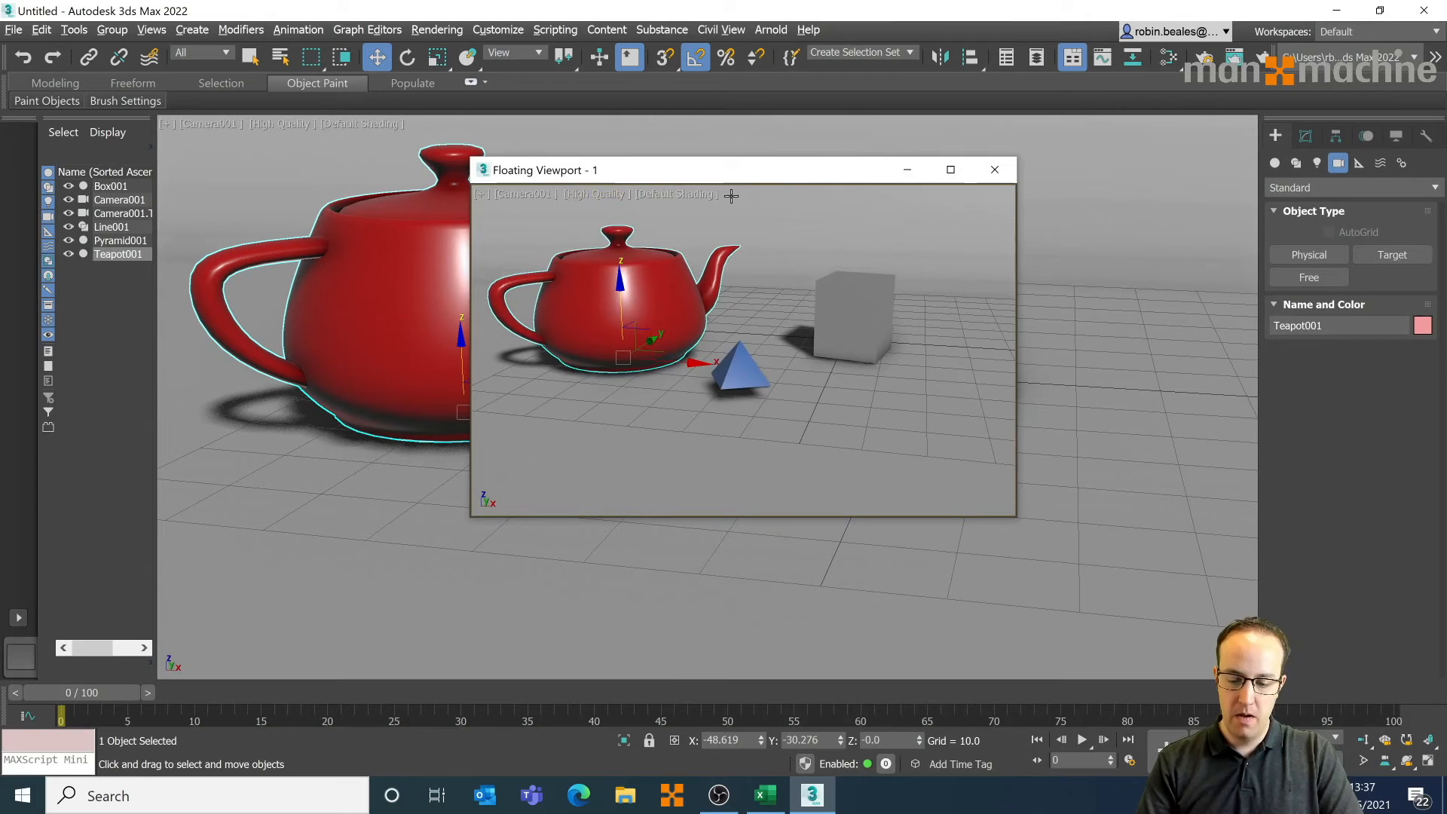
{"action": "left_click", "coordinate": [951, 171]}
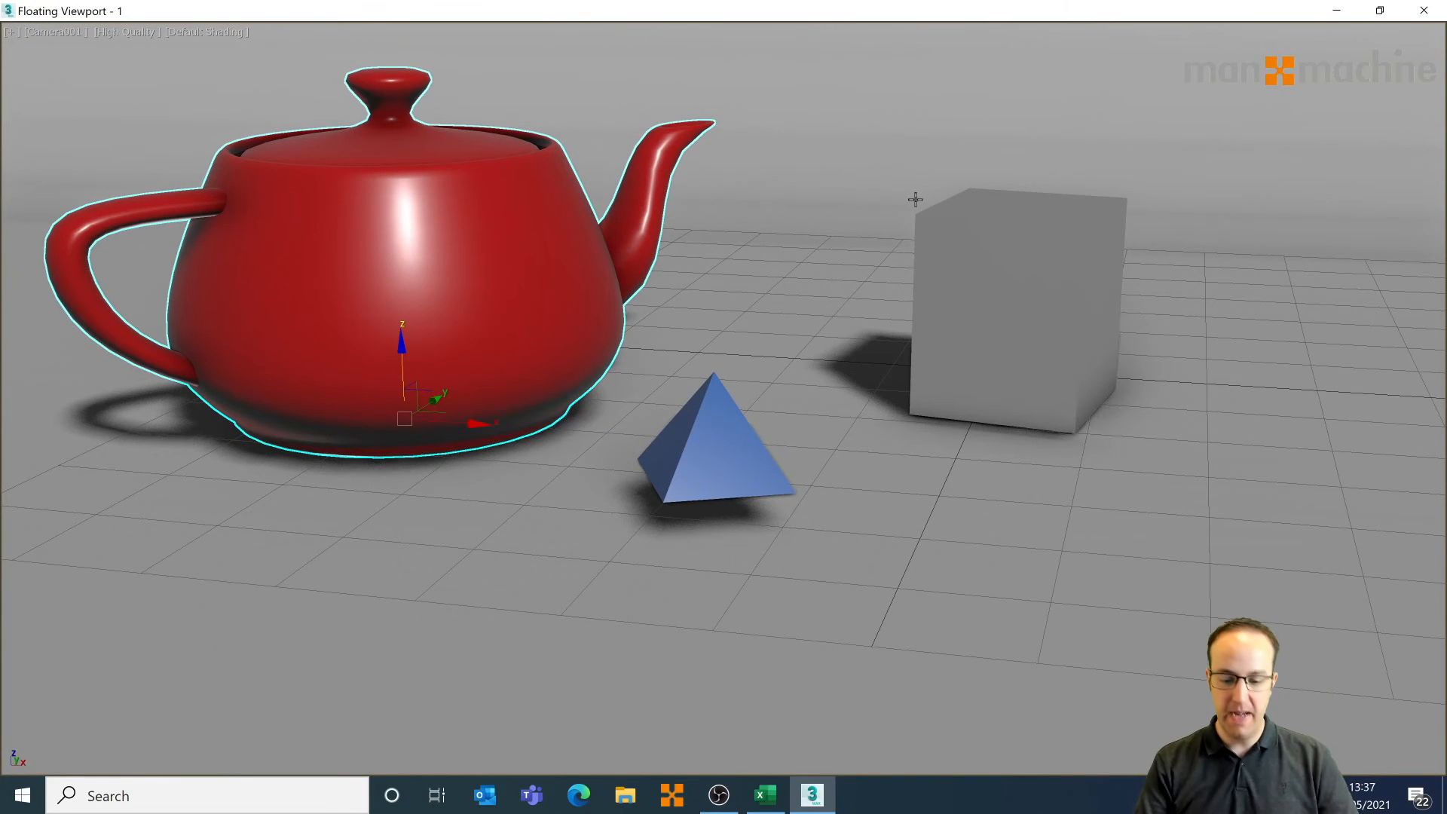
{"action": "key", "text": "ctrl+x"}
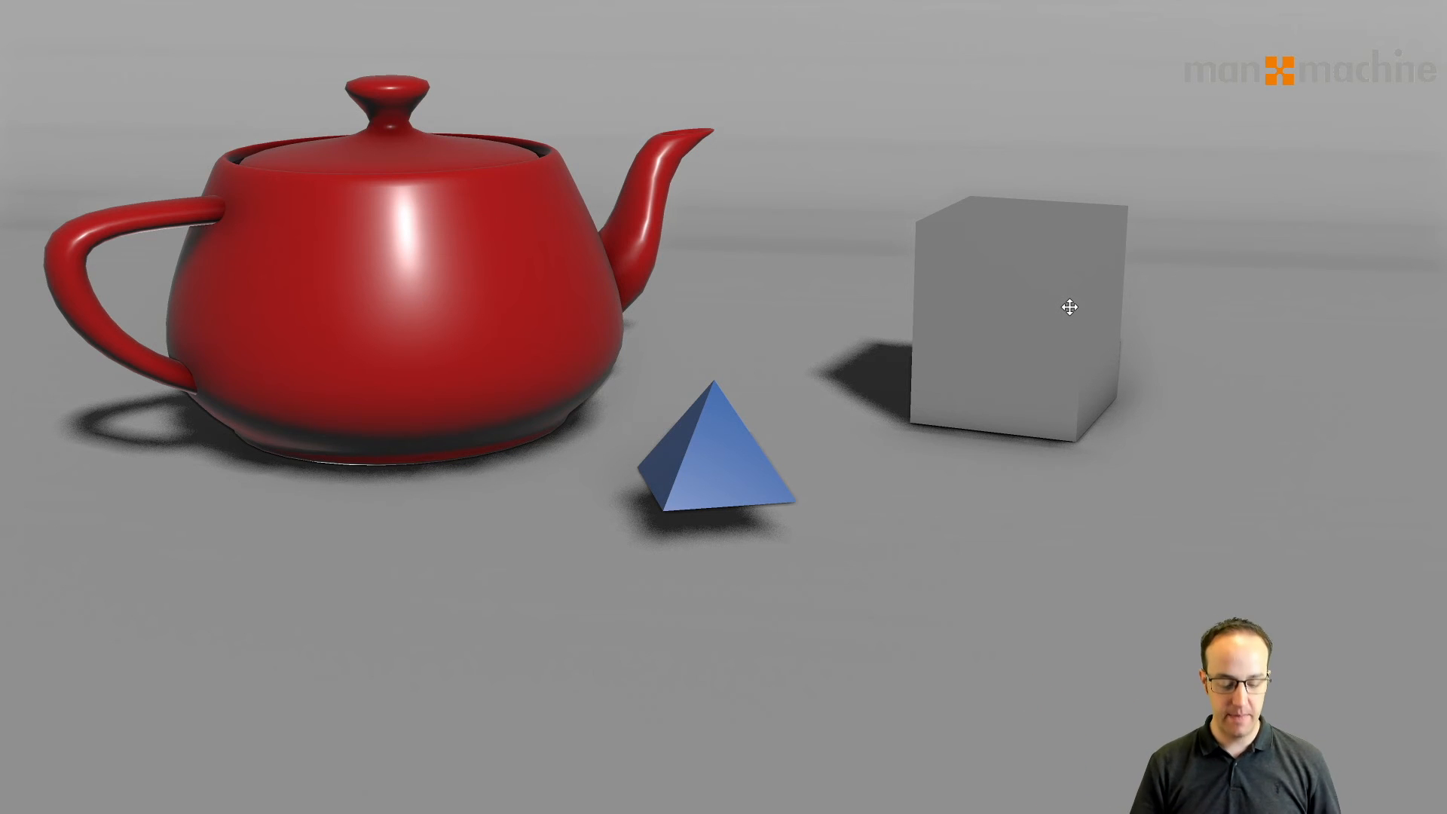
{"action": "key", "text": "ctrl+alt+x"}
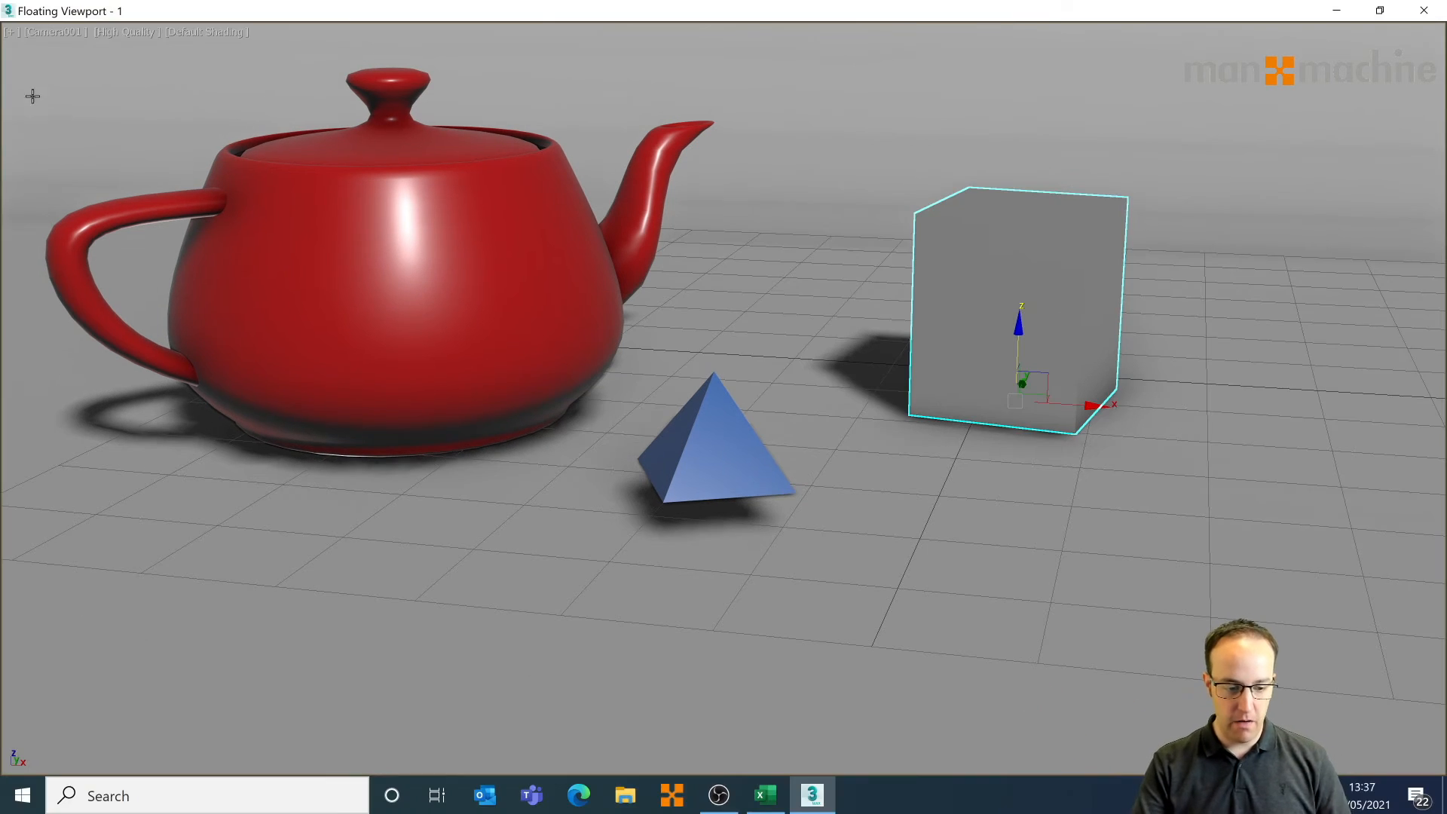
- Preview the scene with ActiveShade in the maximized floating viewport, and close that viewport
{"action": "left_click", "coordinate": [130, 31]}
{"action": "left_click", "coordinate": [274, 64]}
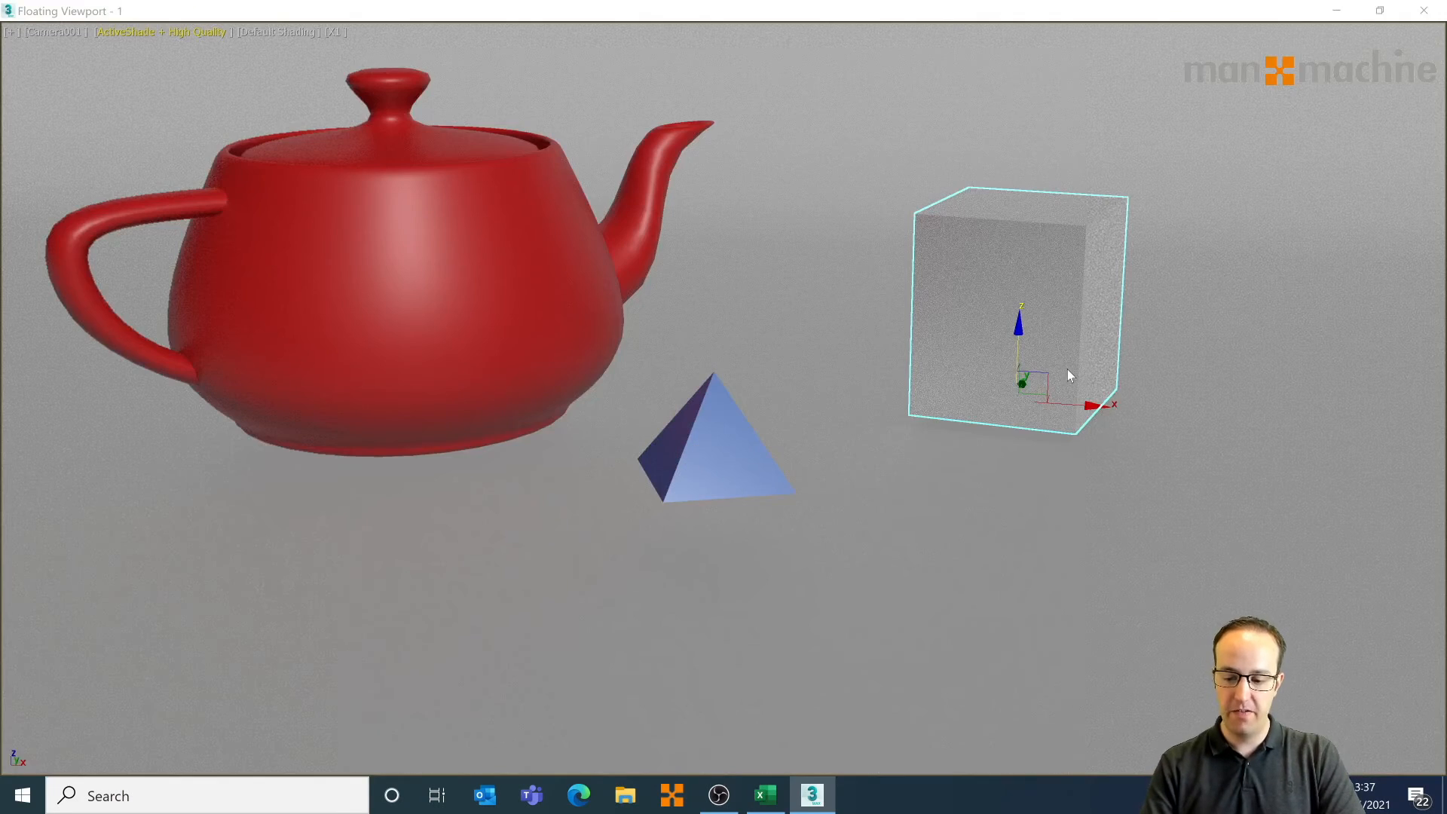
{"action": "left_click", "coordinate": [1425, 12]}
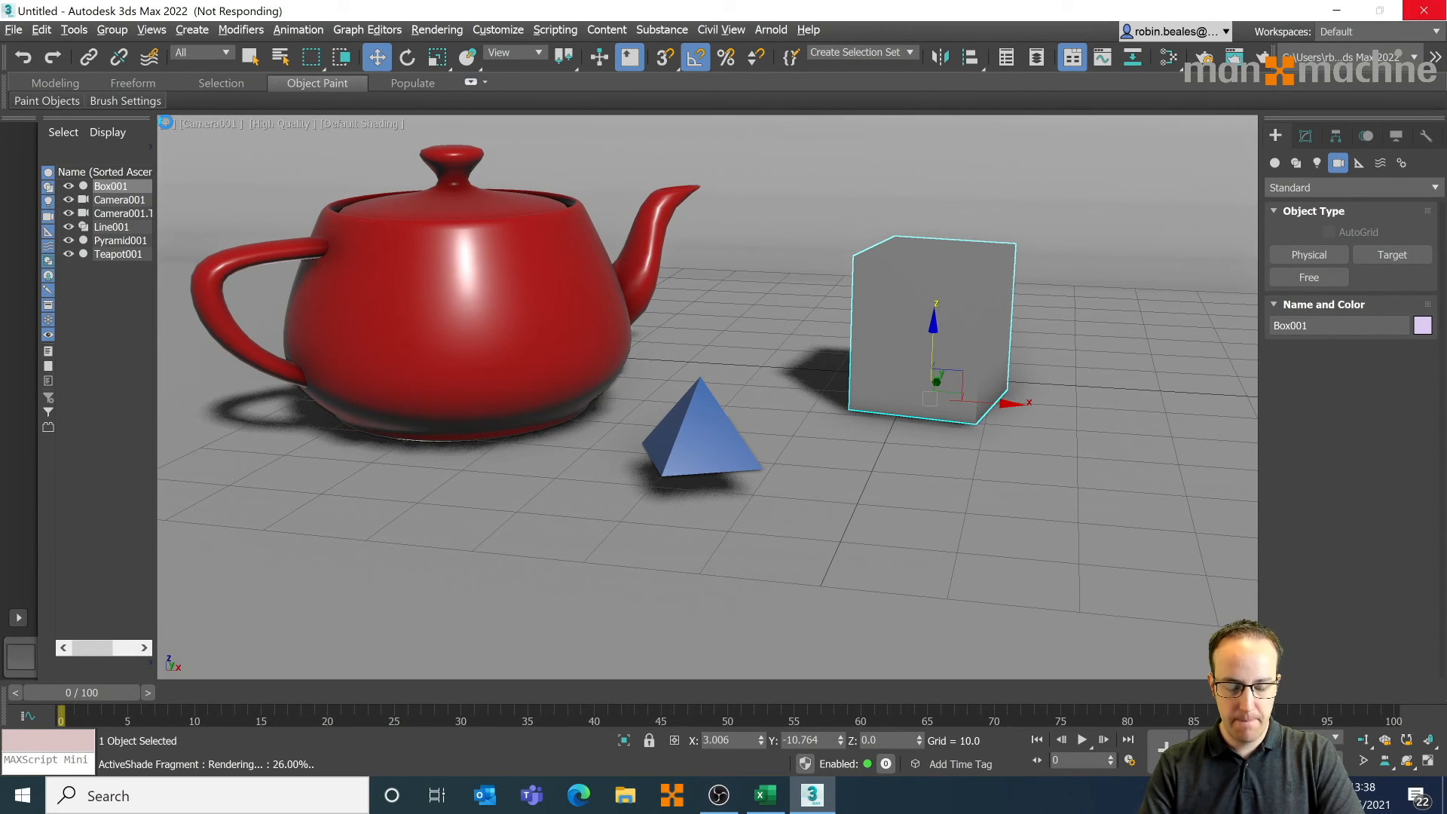
- Open Floating Viewports 1 and 2, placing the first over the camera view's upper right and the second over its lower left
{"action": "left_click", "coordinate": [165, 122]}
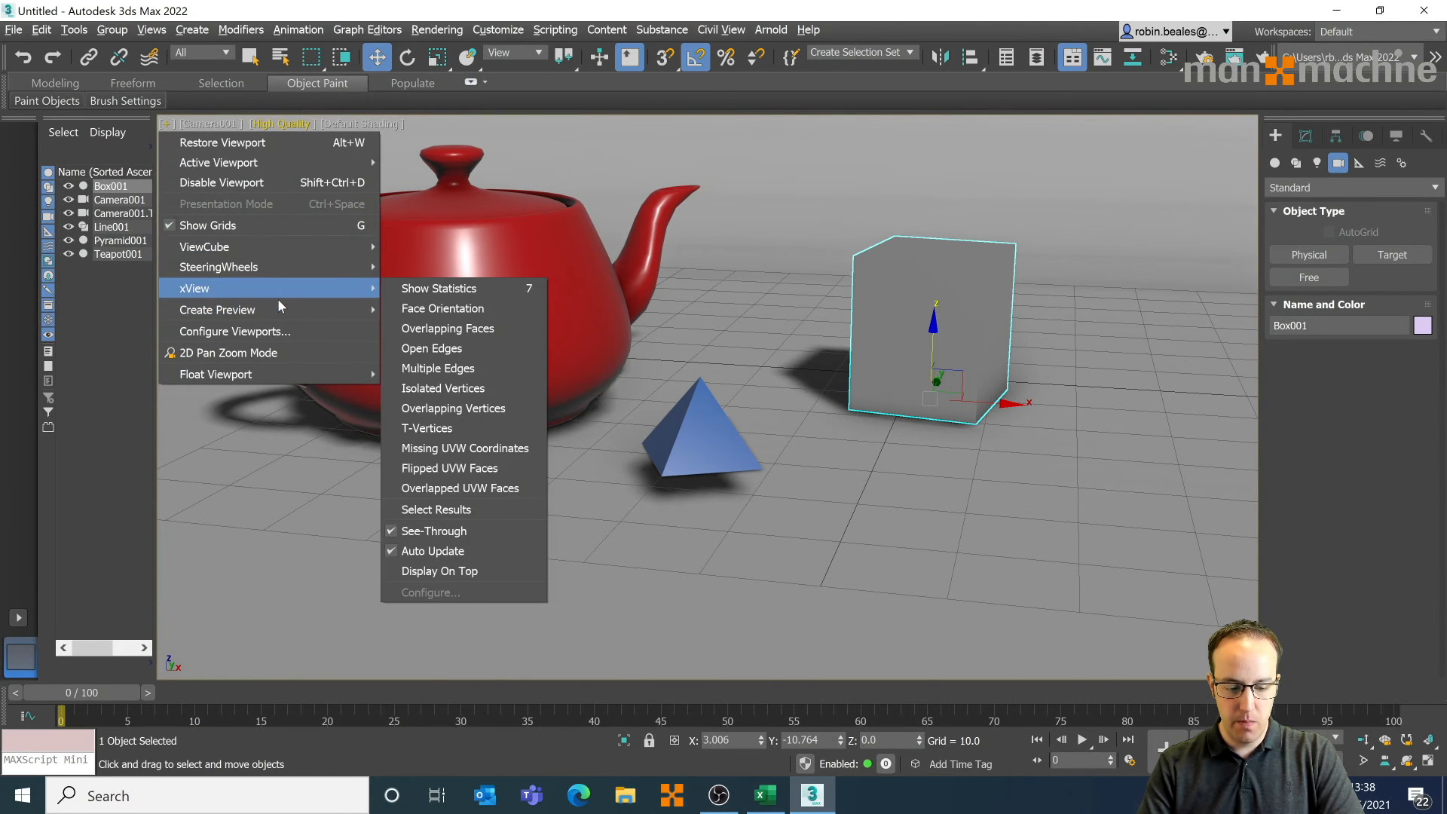
{"action": "left_click", "coordinate": [256, 376]}
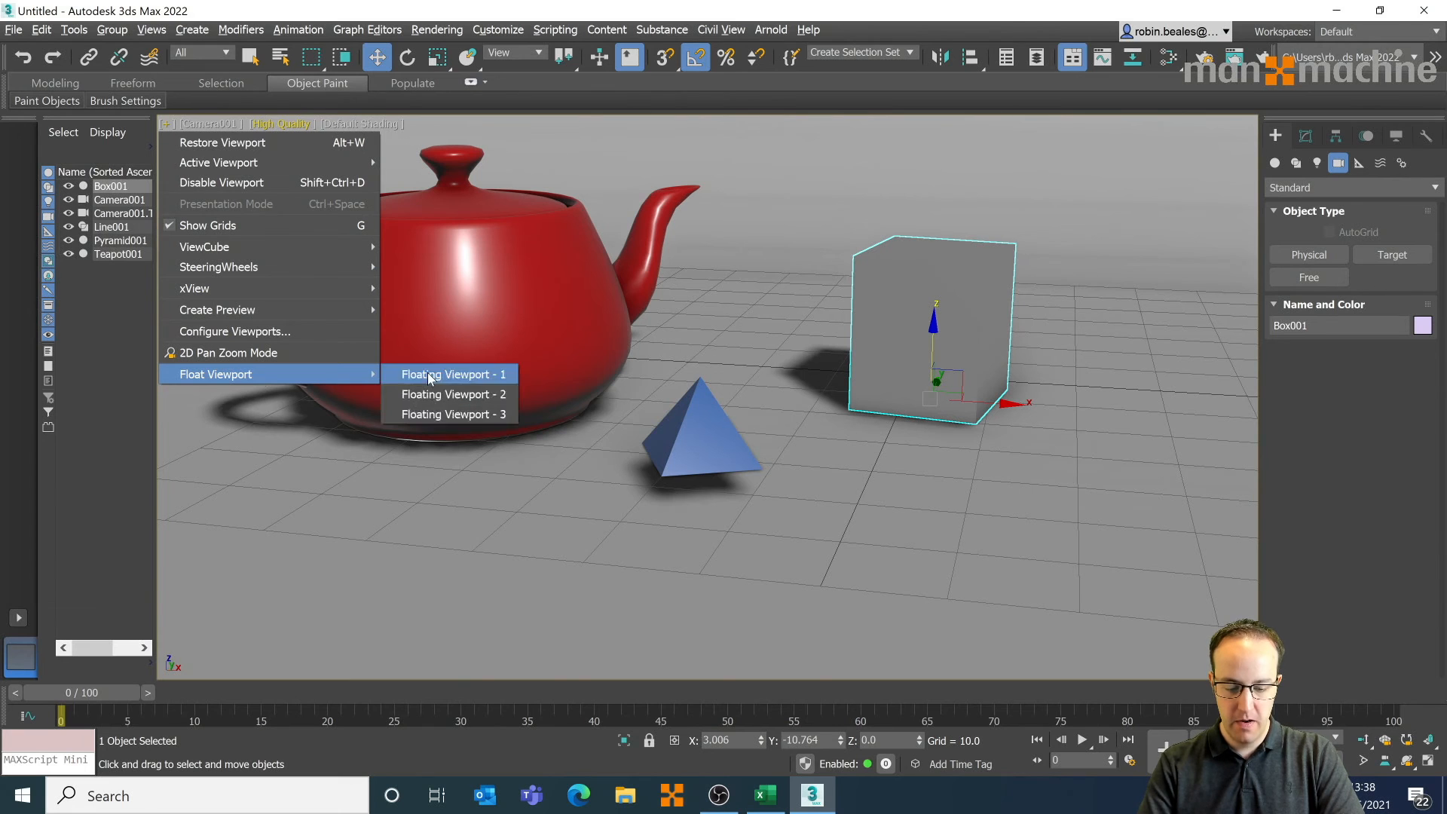
{"action": "left_click", "coordinate": [422, 375]}
{"action": "left_click_drag", "start_coordinate": [159, 6], "coordinate": [777, 43]}
{"action": "left_click", "coordinate": [167, 124]}
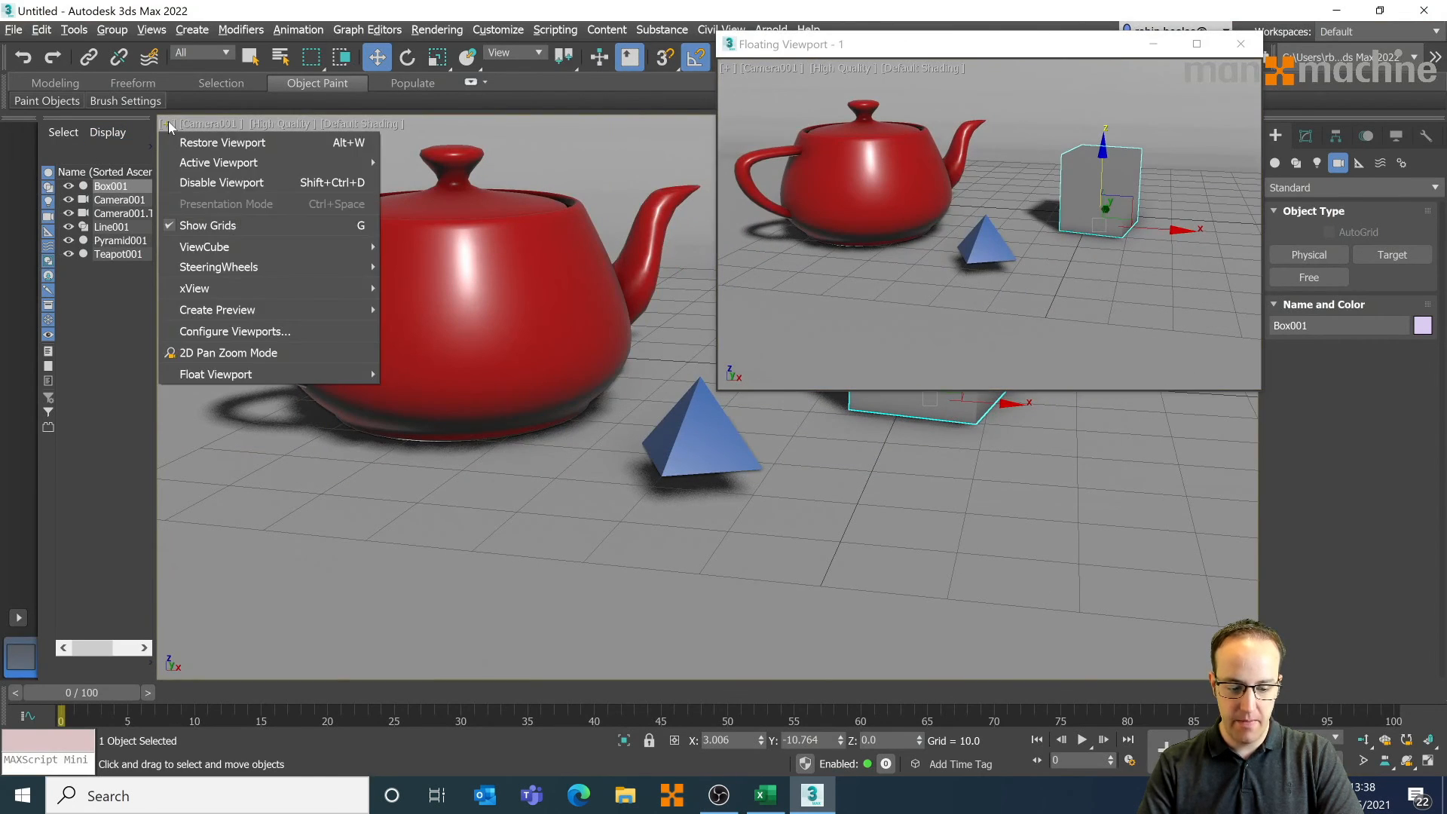
{"action": "mouse_move", "coordinate": [309, 374]}
{"action": "left_click", "coordinate": [452, 394]}
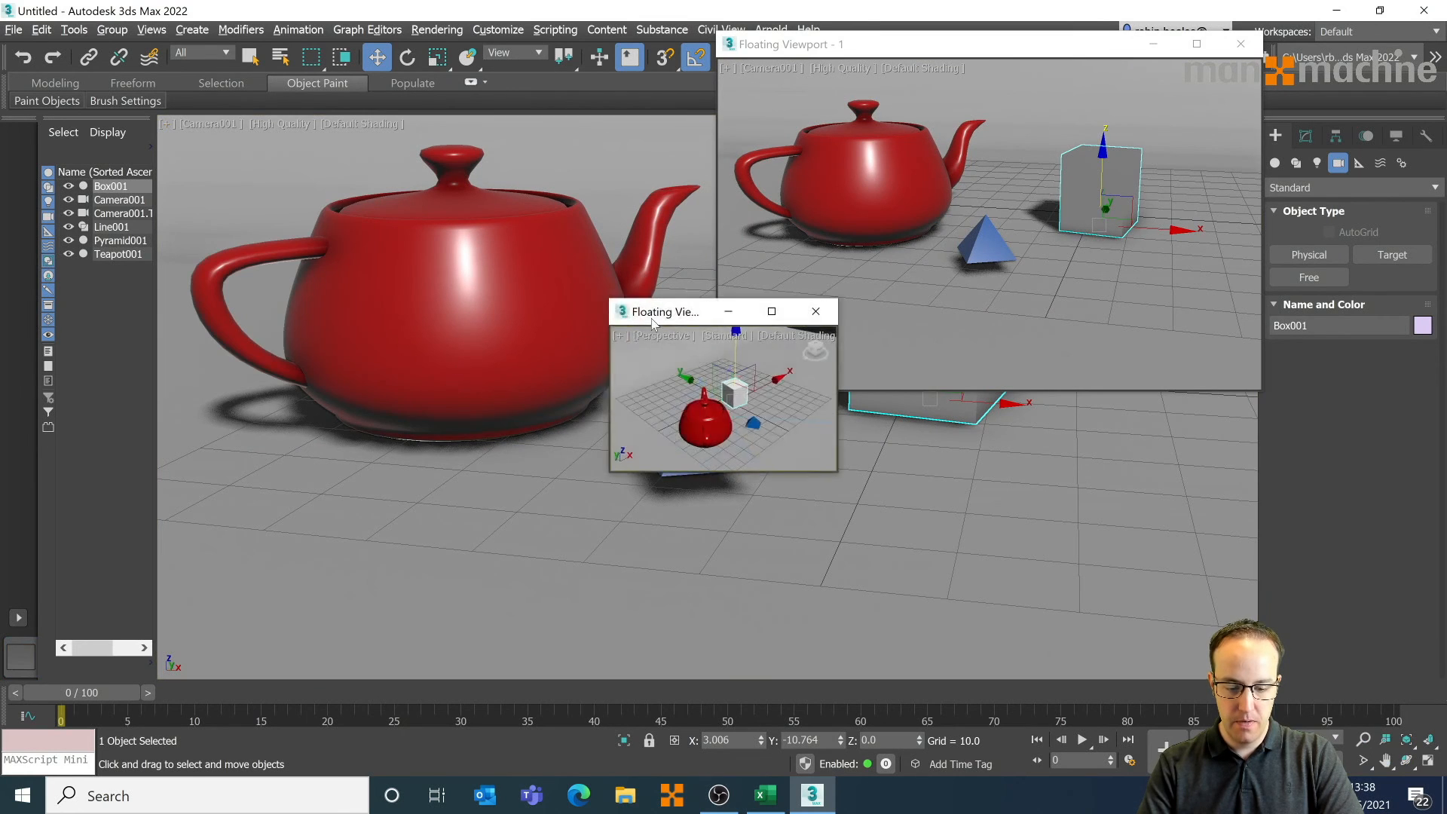
{"action": "left_click_drag", "start_coordinate": [661, 313], "coordinate": [274, 445]}
- Open Floating Viewport 3, place it over the camera view's lower right, and set it to the Left view
{"action": "left_click", "coordinate": [167, 125]}
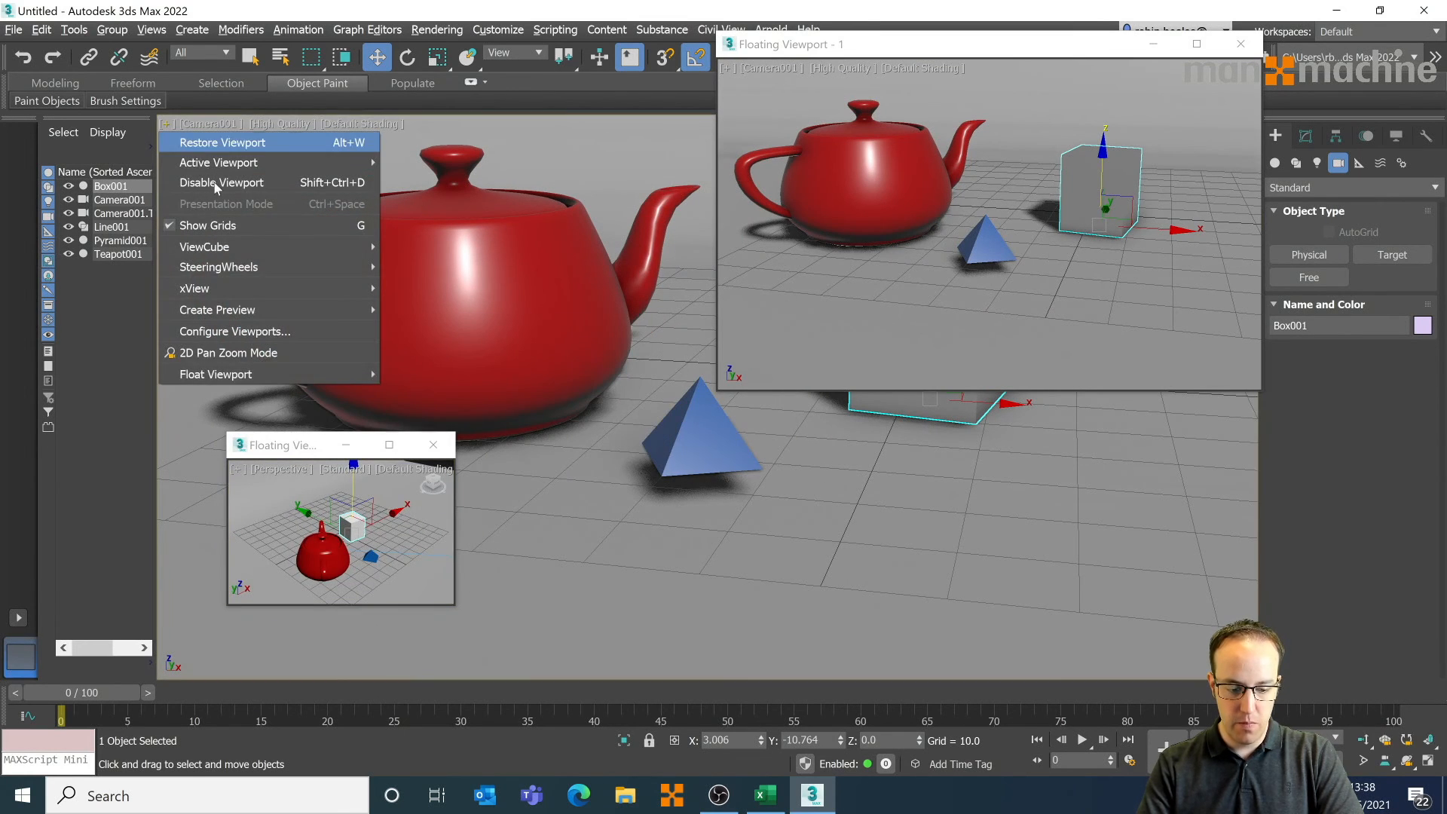
{"action": "mouse_move", "coordinate": [239, 374]}
{"action": "left_click", "coordinate": [452, 415]}
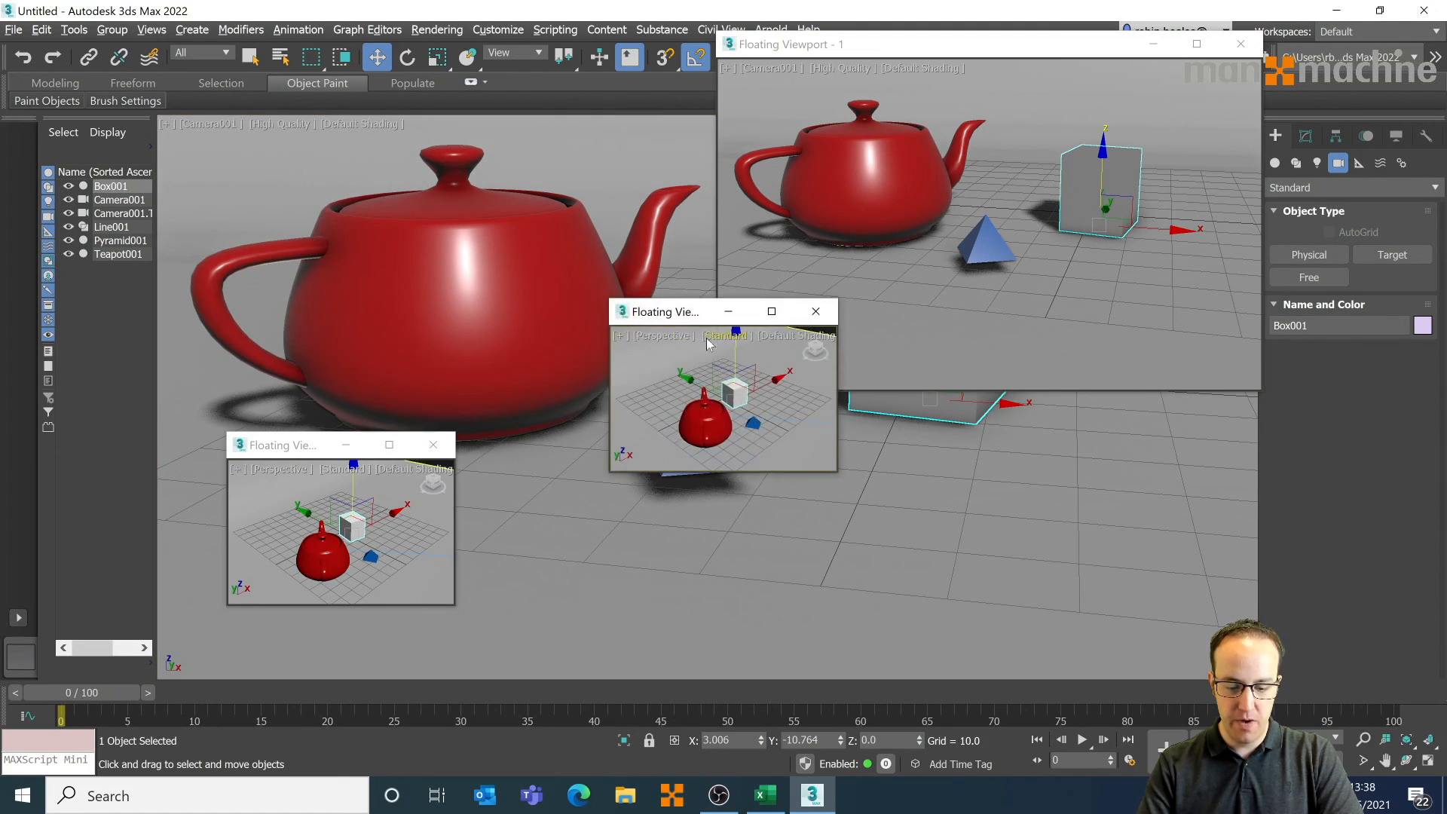
{"action": "left_click_drag", "start_coordinate": [661, 316], "coordinate": [1017, 474]}
{"action": "left_click", "coordinate": [887, 38]}
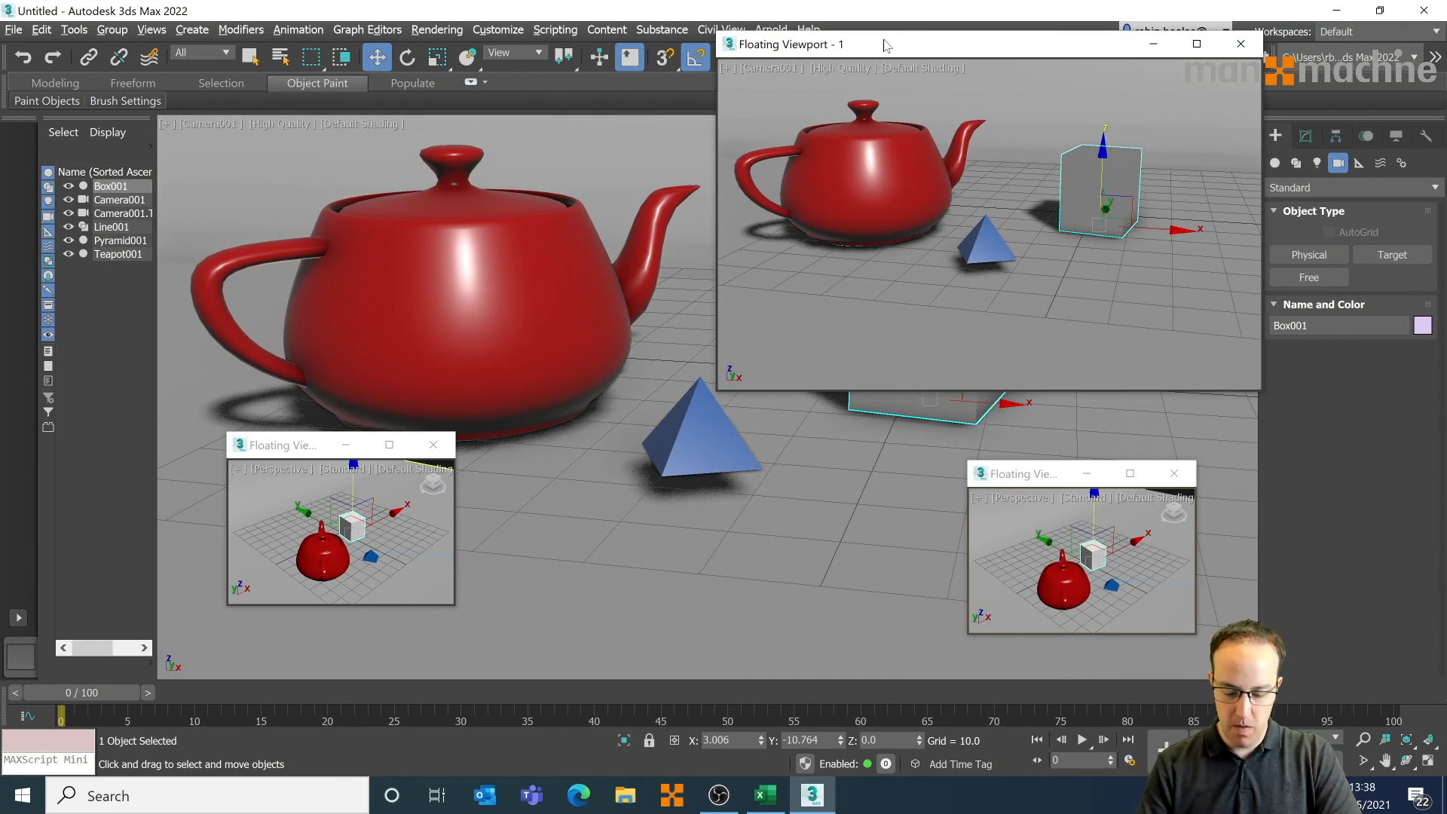
{"action": "key", "text": "l"}
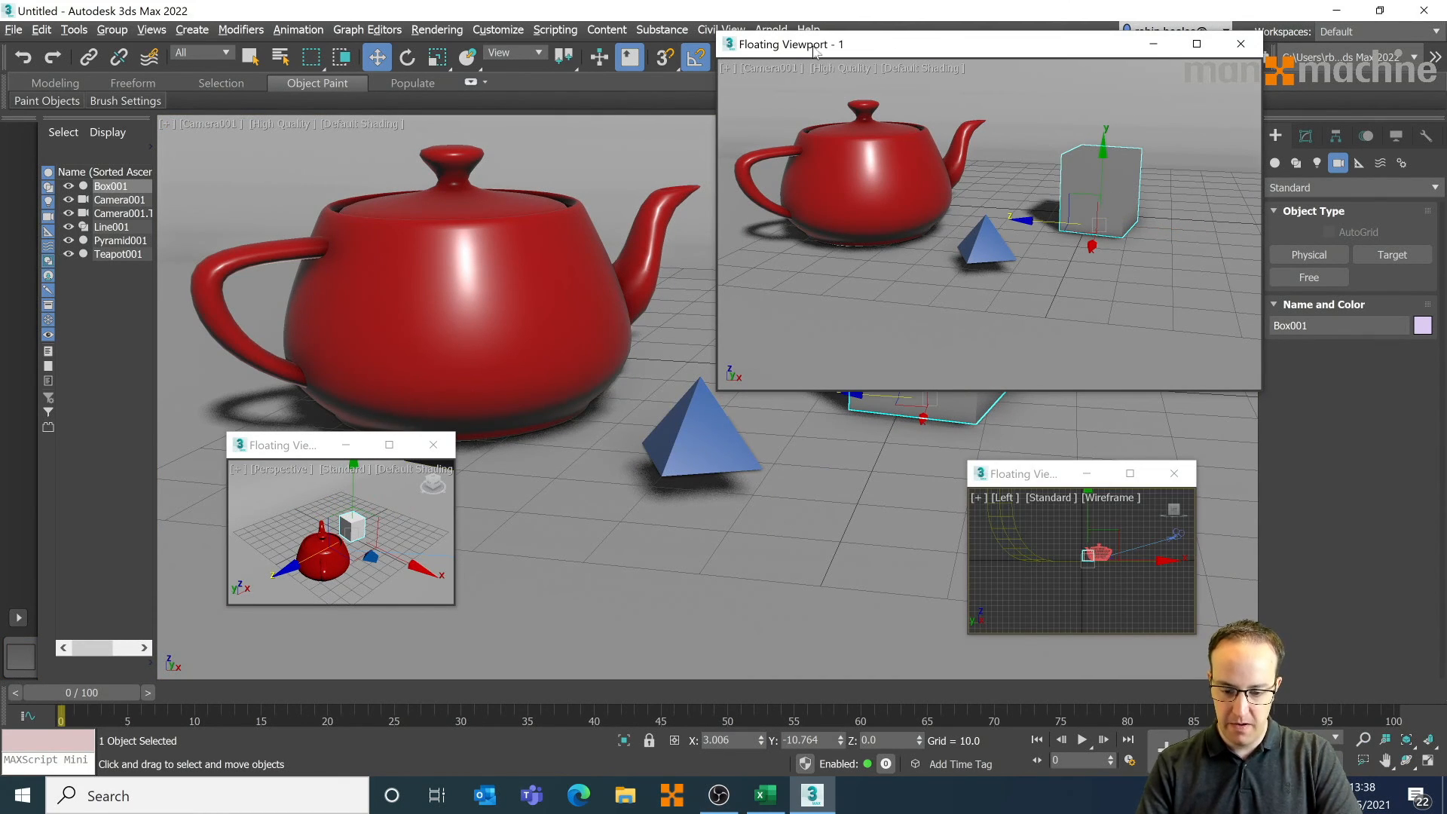
- Examine the pyramid up close in a Perspective view in Floating Viewport 1, and return that viewport to the camera view
{"action": "left_click", "coordinate": [978, 154]}
{"action": "key", "text": "p"}
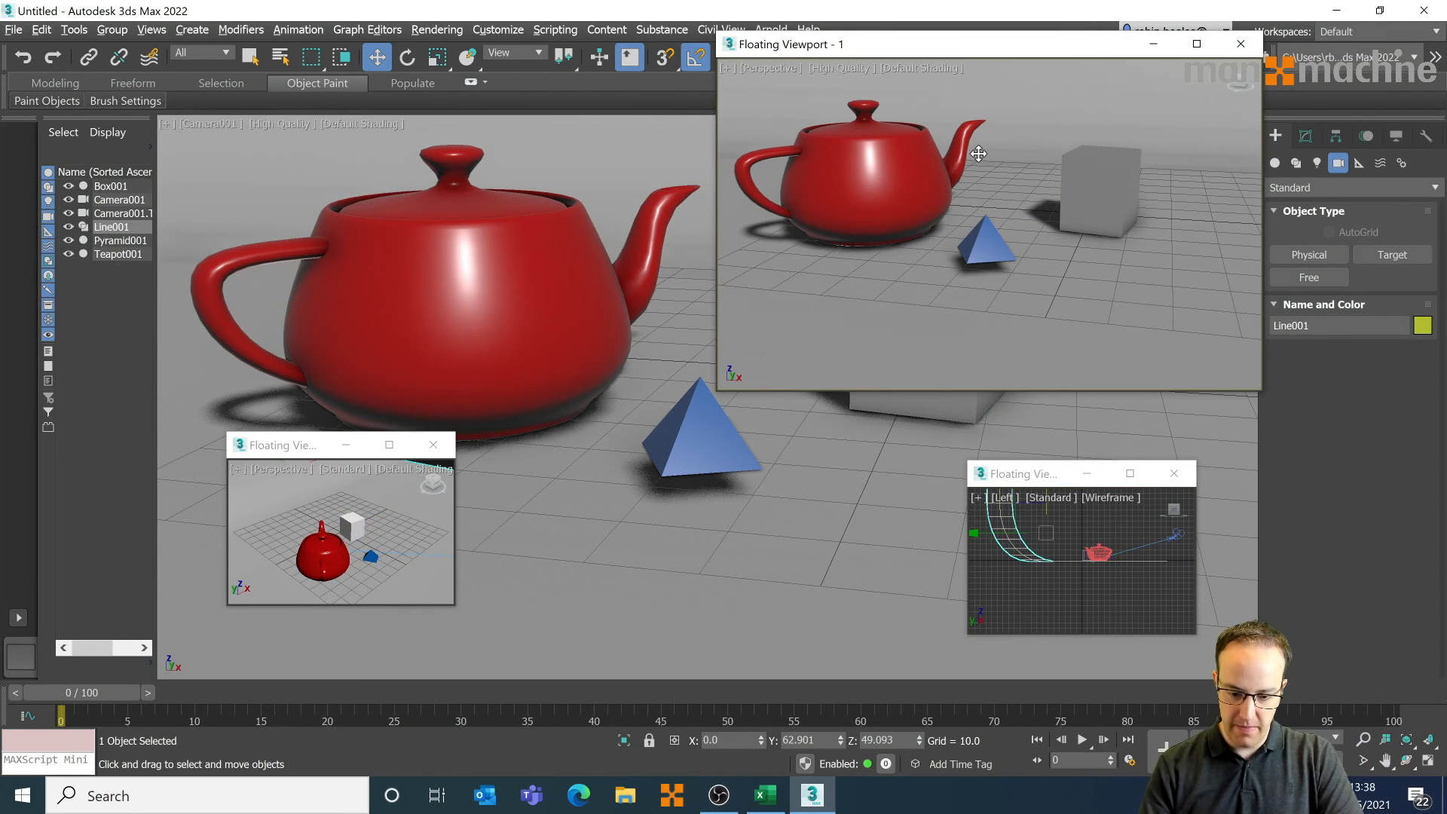
{"action": "scroll", "coordinate": [850, 196], "scroll_direction": "up", "scroll_amount": 5}
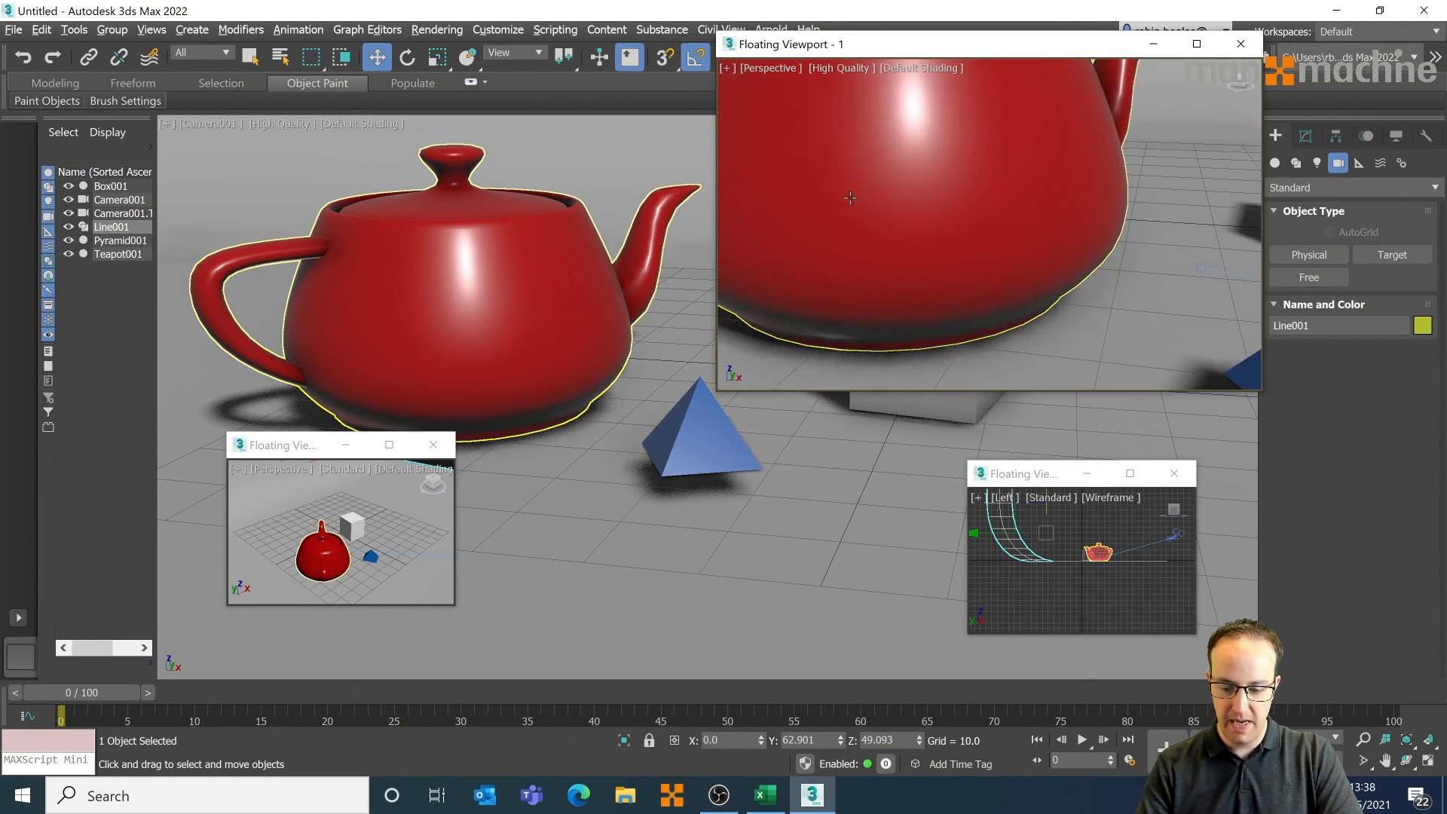
{"action": "middle_click_drag", "start_coordinate": [1086, 287], "coordinate": [701, 149]}
{"action": "middle_click_drag", "start_coordinate": [817, 178], "coordinate": [912, 193]}
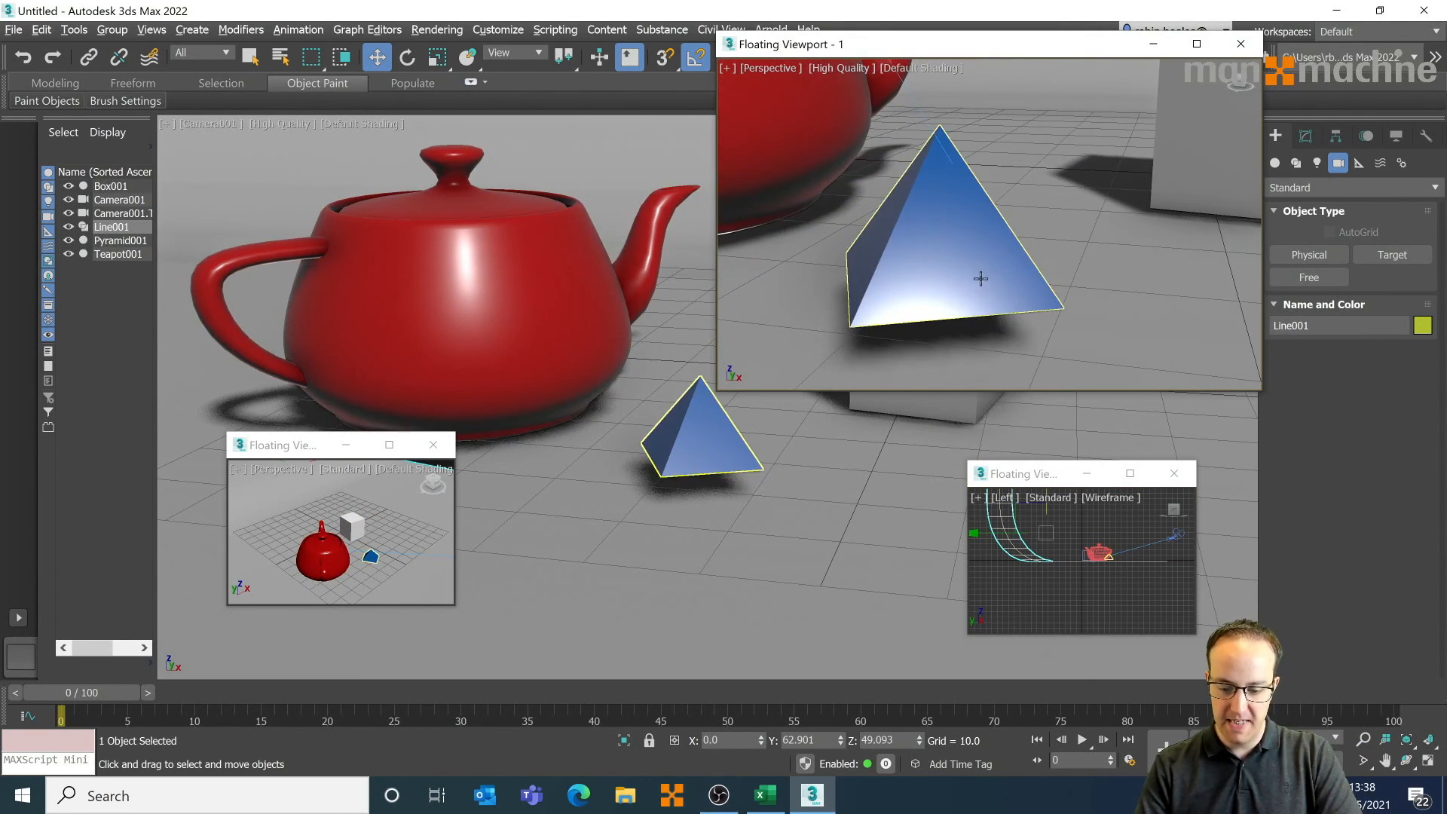
{"action": "key", "text": "c"}
- Set Floating Viewport 1 to the Perspective view and Floating Viewport 2 to the Camera001 view
{"action": "left_click", "coordinate": [306, 447]}
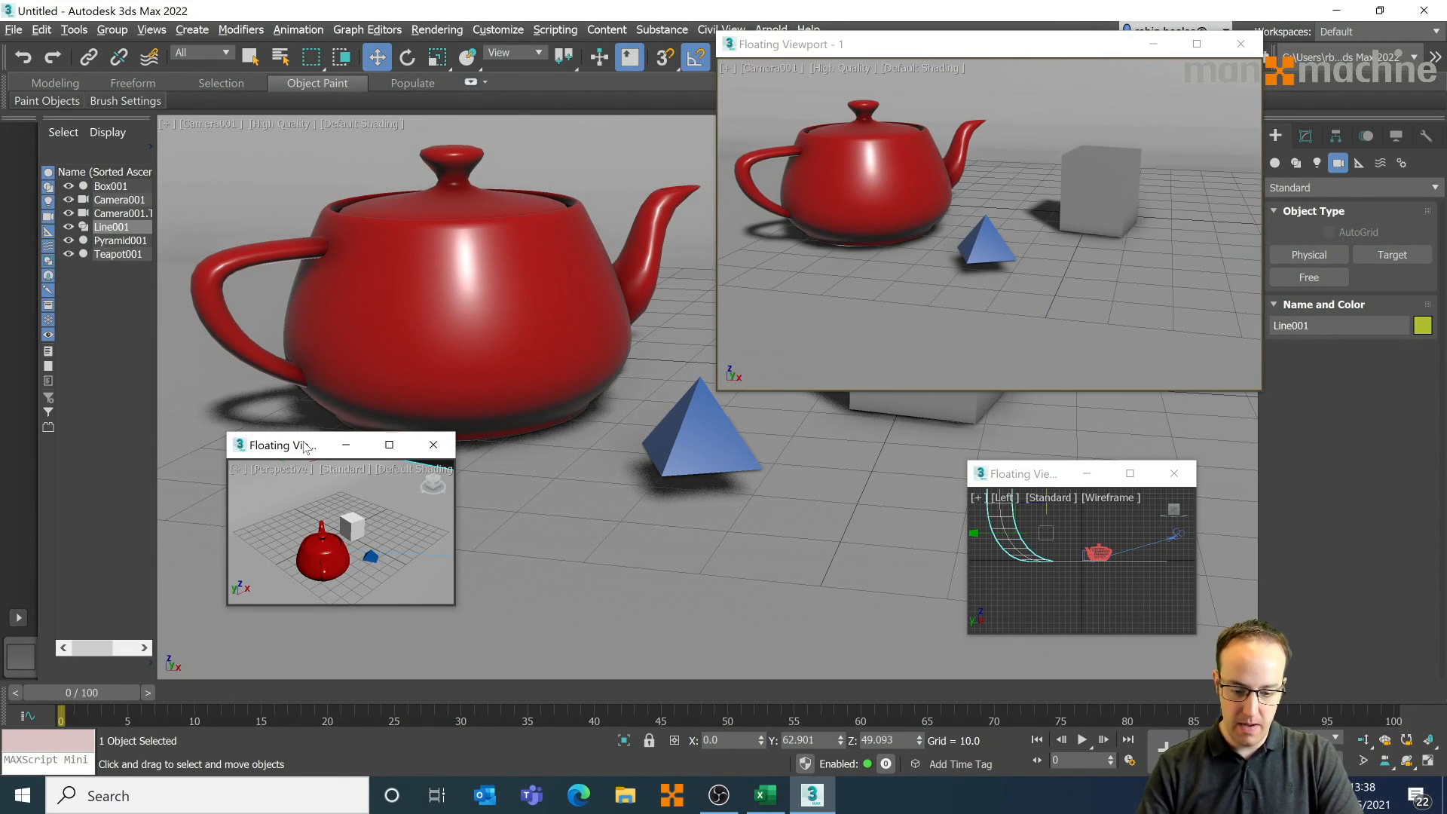
{"action": "left_click", "coordinate": [990, 46]}
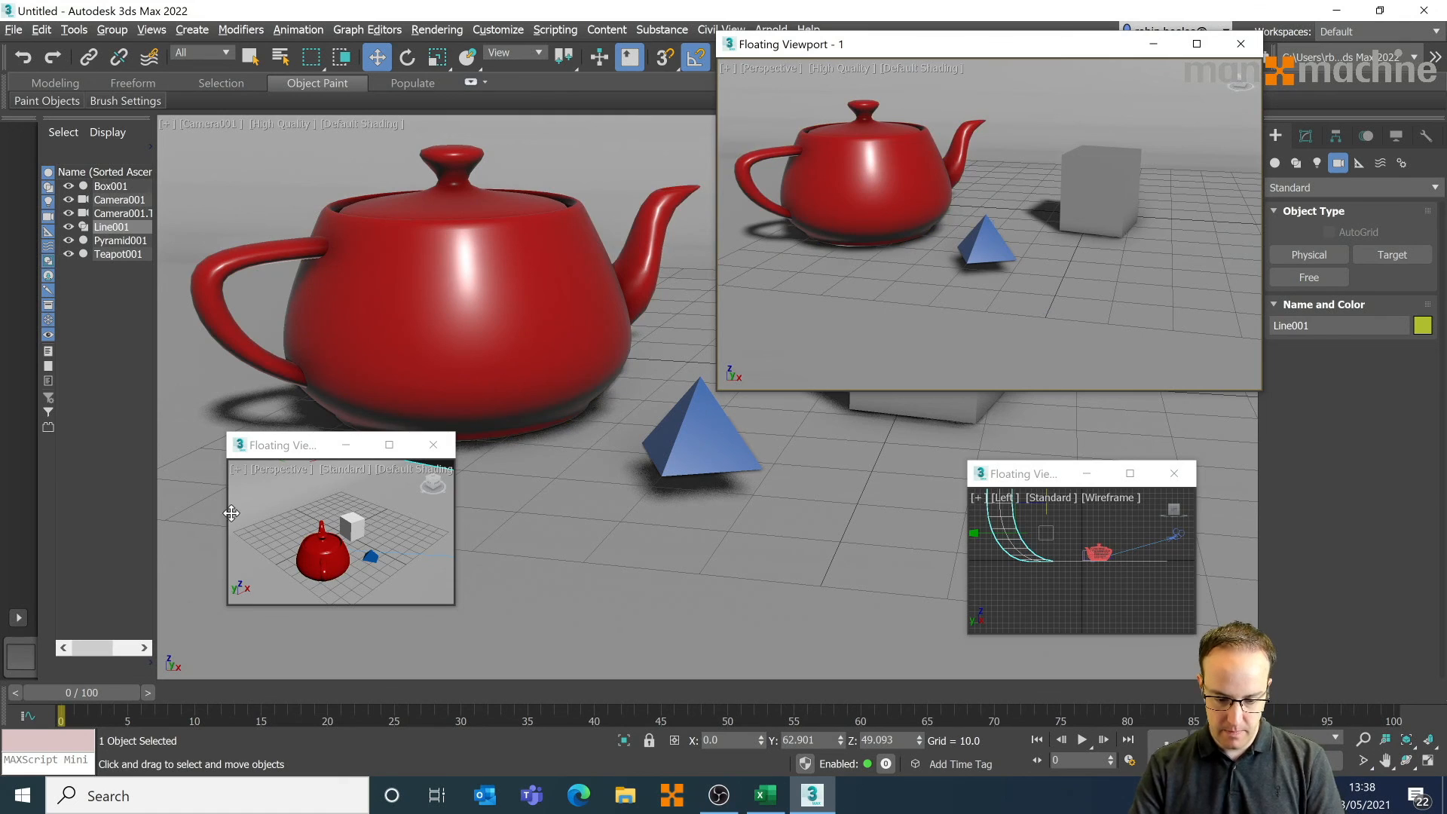
{"action": "key", "text": "p"}
{"action": "left_click", "coordinate": [294, 514]}
{"action": "key", "text": "c"}
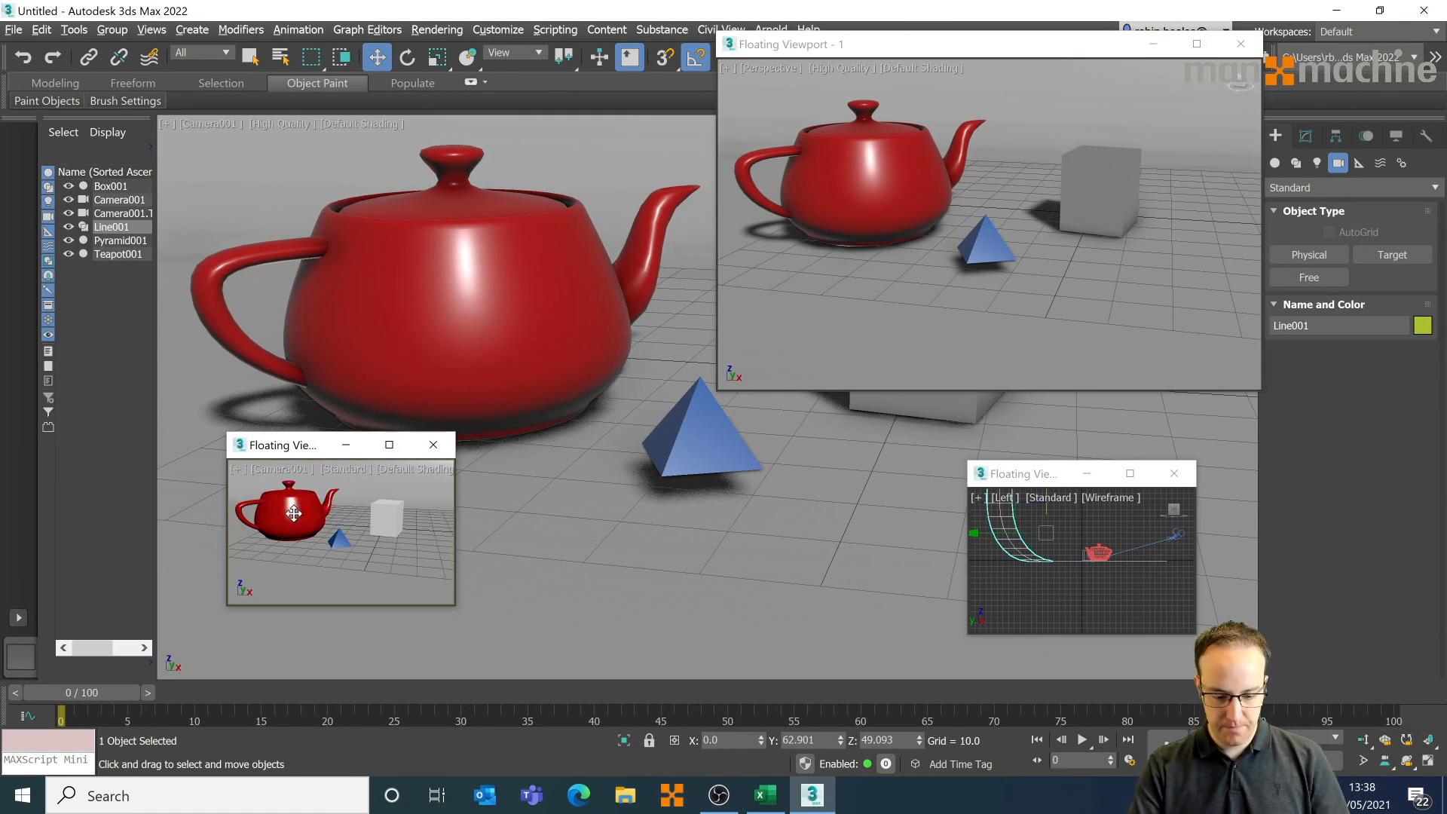
- Restore the four-viewport layout and move Floating Viewport 2 so it overlaps the Top and Left views
{"action": "left_click", "coordinate": [591, 545]}
{"action": "key", "text": "alt+w"}
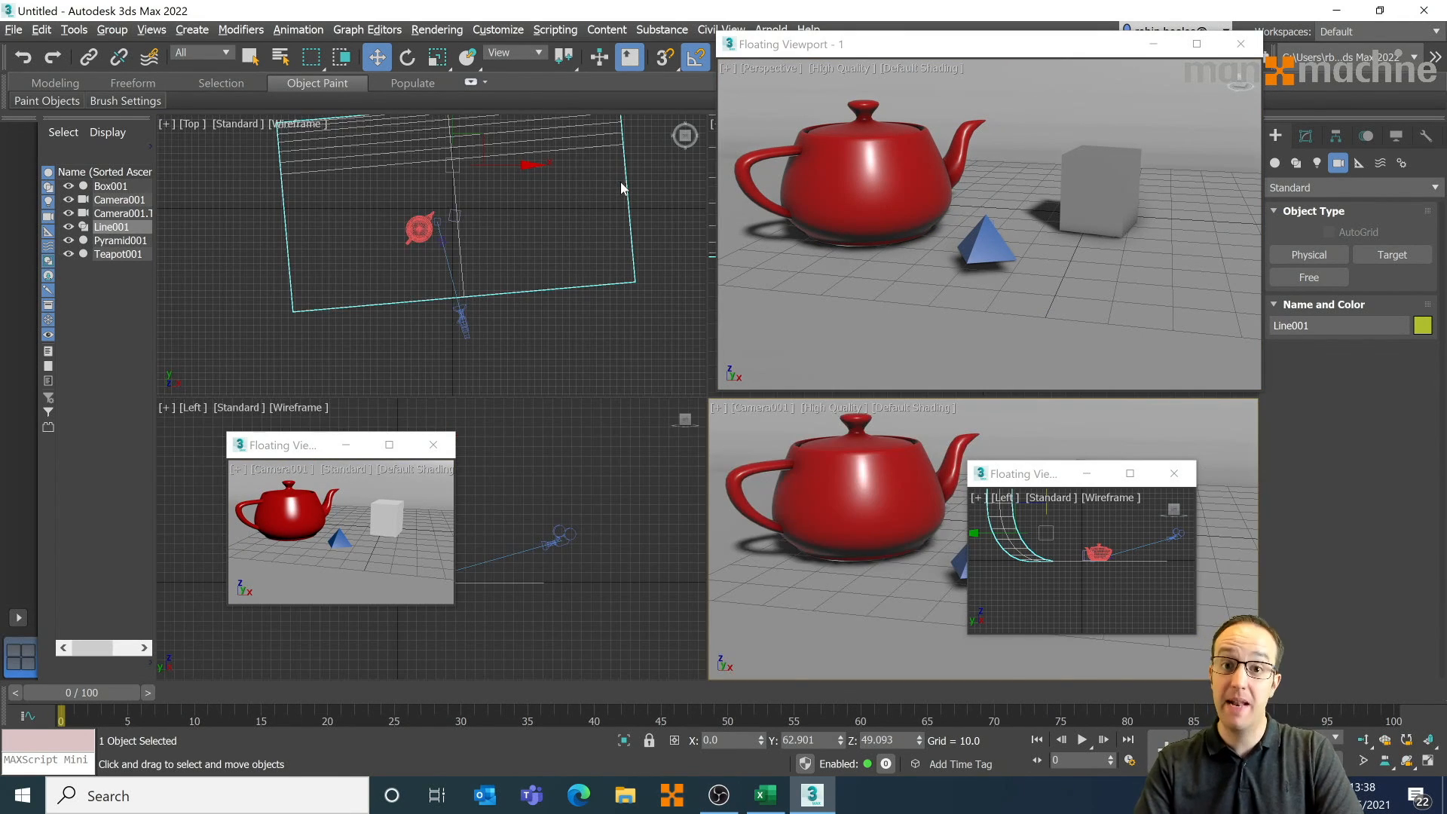
{"action": "left_click_drag", "start_coordinate": [273, 455], "coordinate": [408, 359]}
- Switch Floating Viewports 1 and 2 to Presentation Mode and clear the object selection
{"action": "left_click", "coordinate": [535, 464]}
{"action": "key", "text": "ctrl+alt+x"}
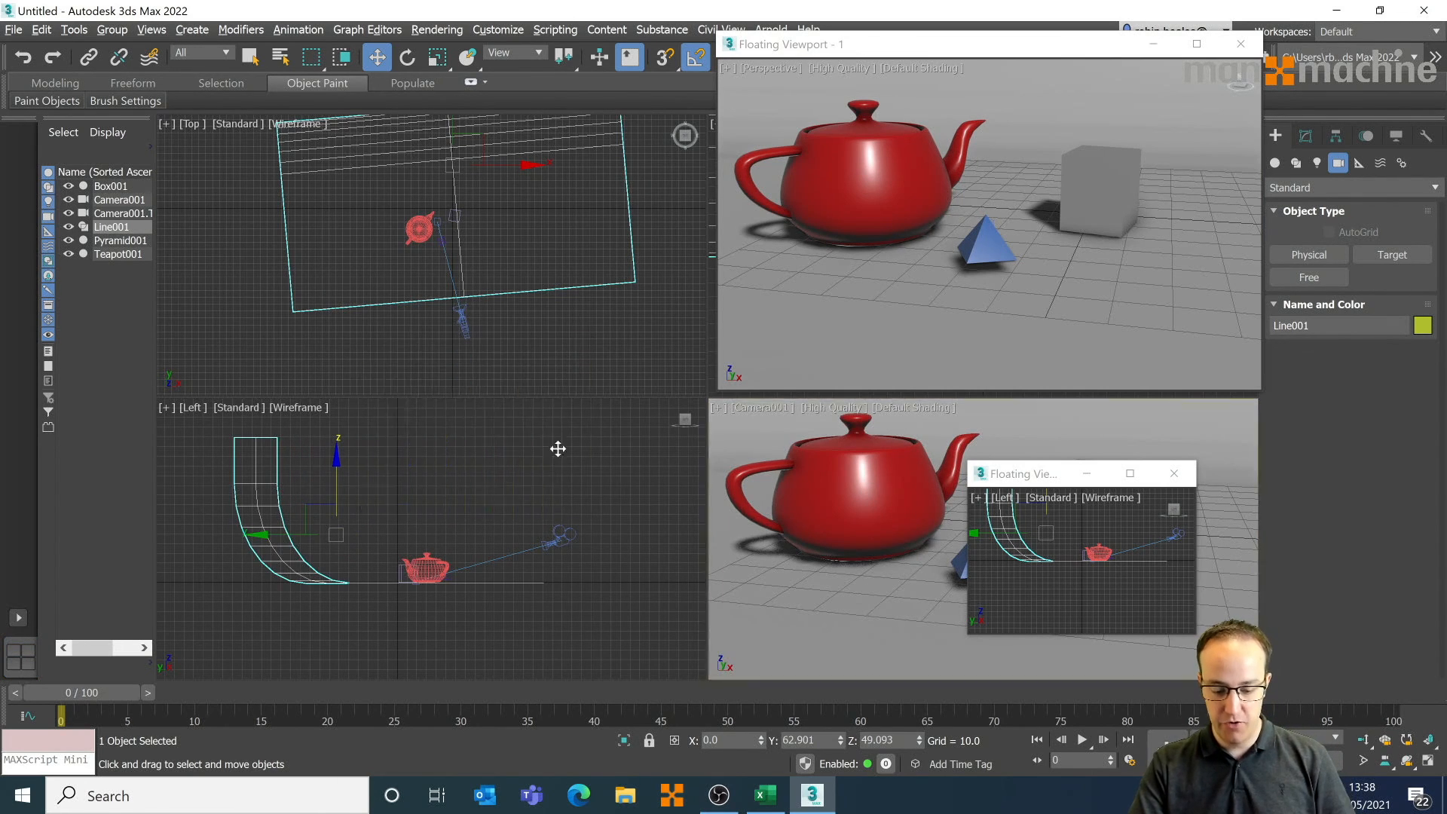
{"action": "left_click", "coordinate": [920, 284]}
{"action": "key", "text": "ctrl+alt+x"}
{"action": "key", "text": "ctrl+alt+x"}
{"action": "left_click", "coordinate": [833, 527]}
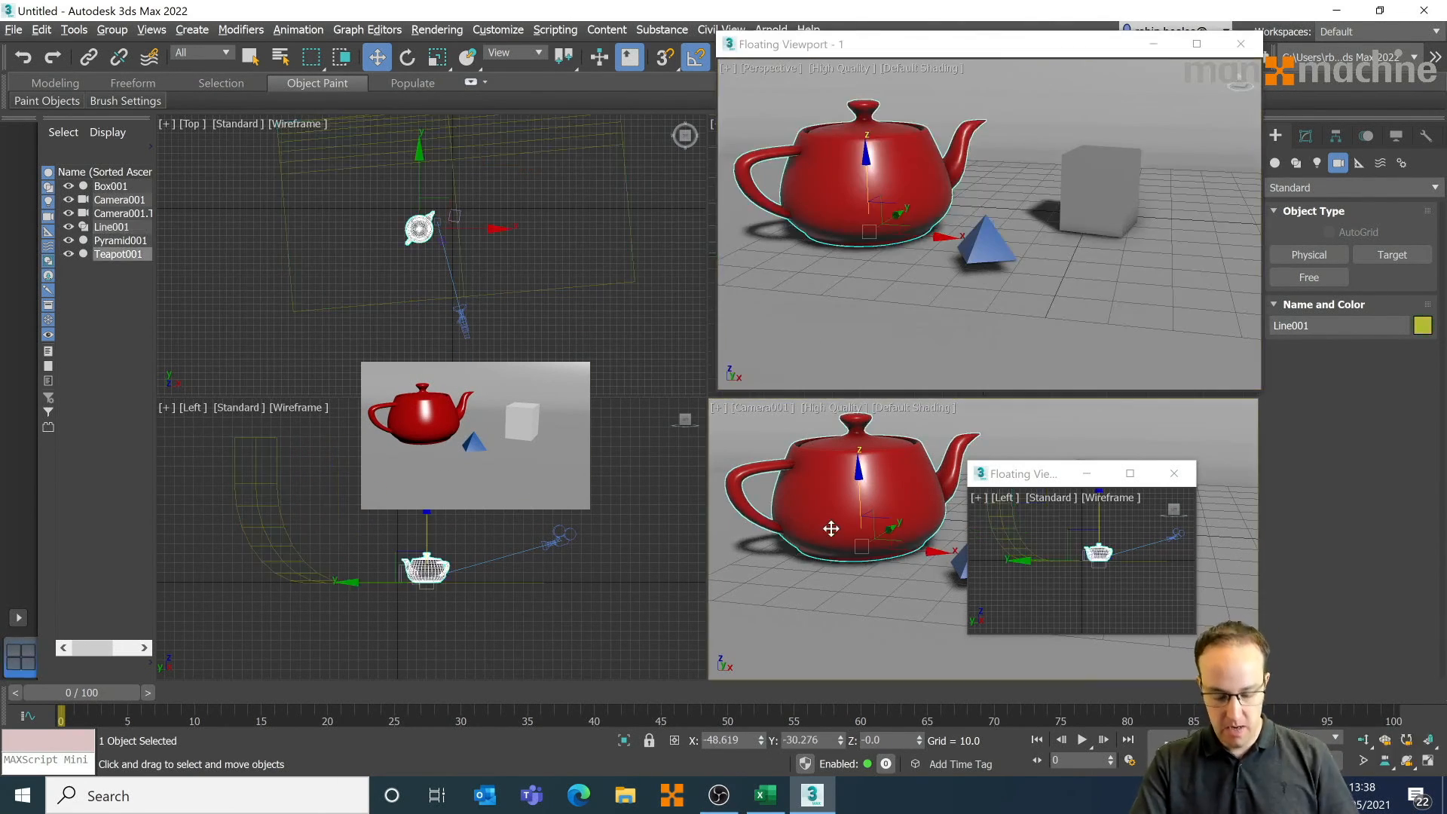
{"action": "left_click", "coordinate": [869, 289]}
{"action": "key", "text": "ctrl+alt+x"}
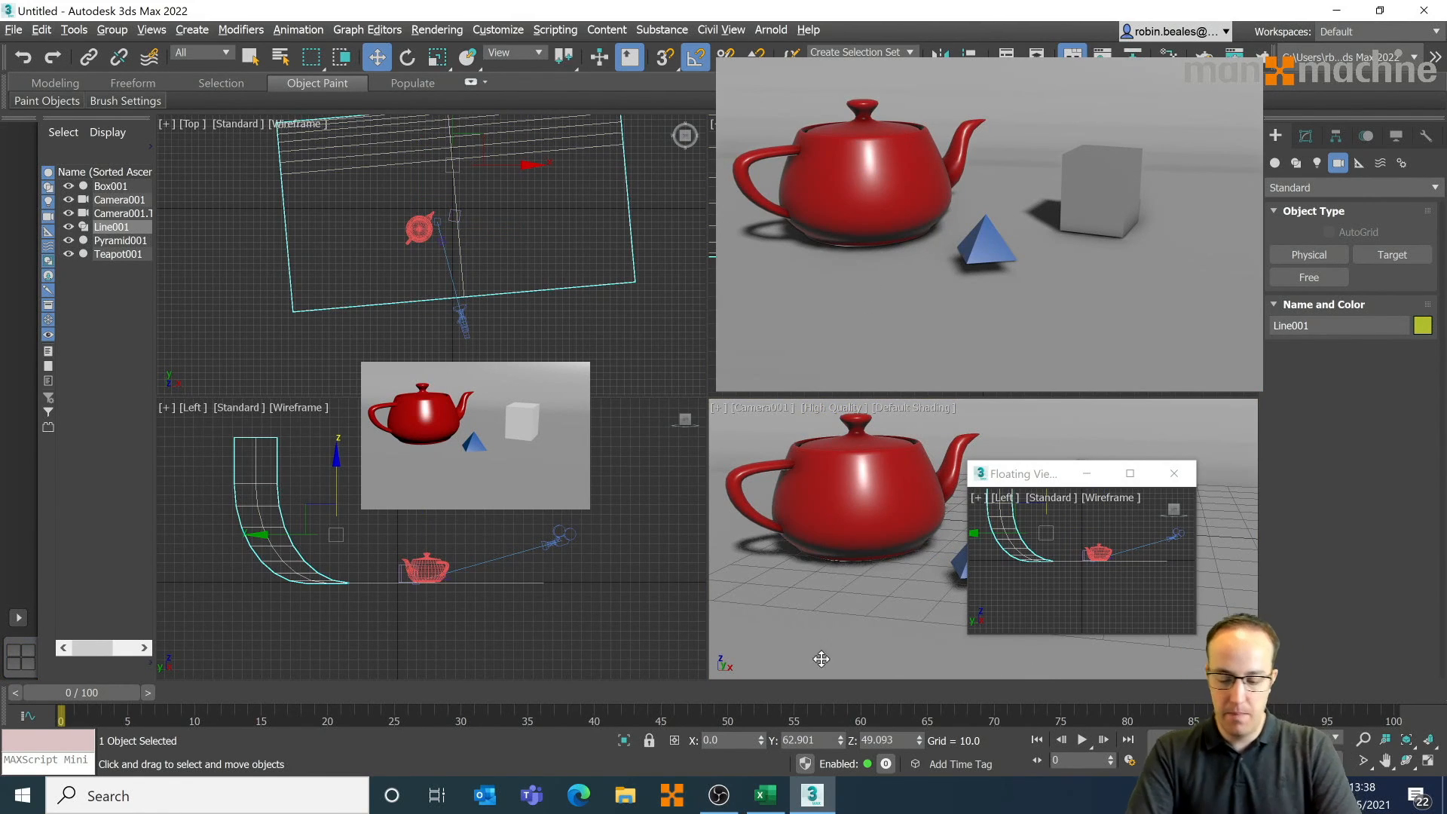
{"action": "left_click", "coordinate": [621, 514]}
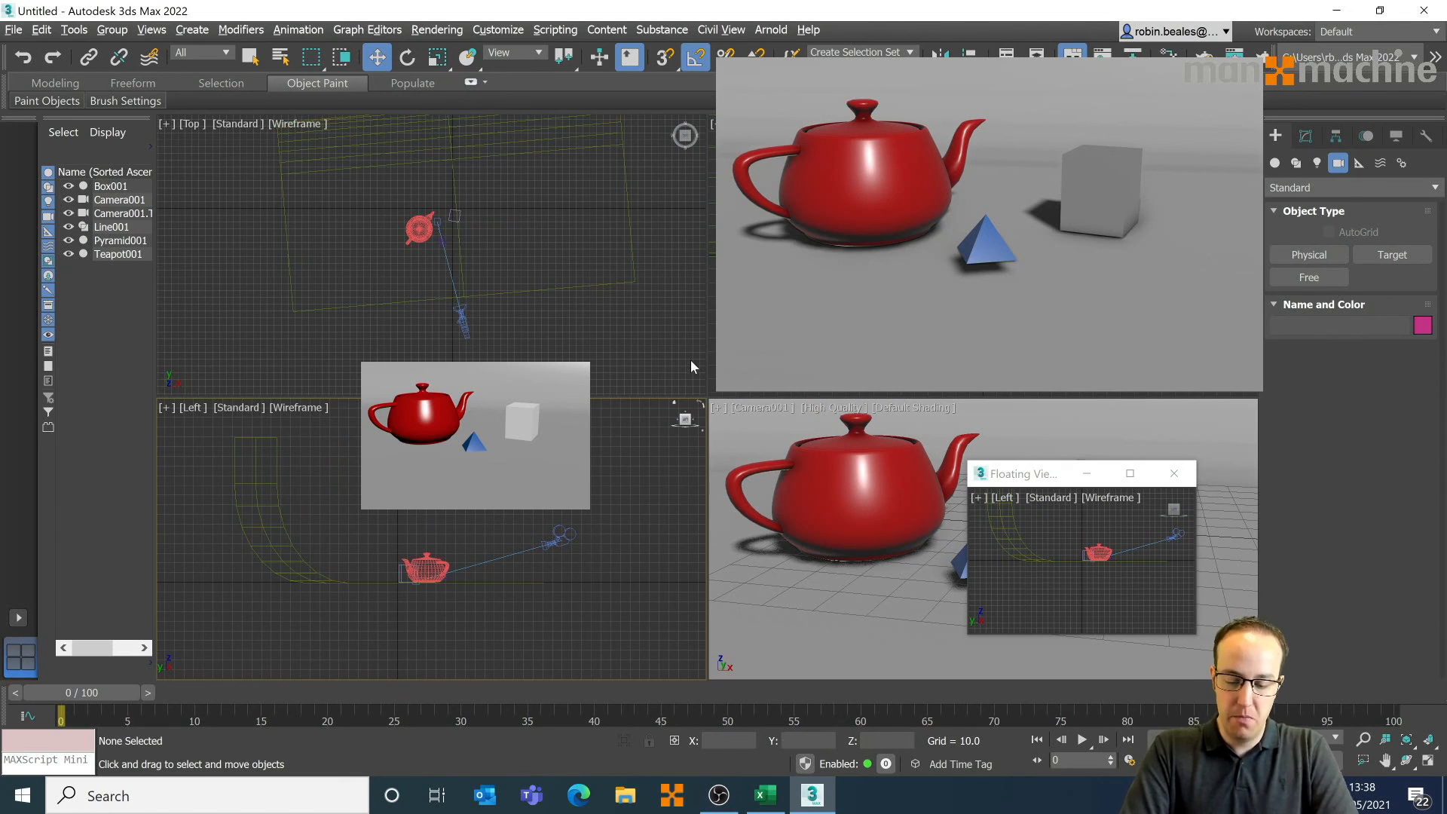